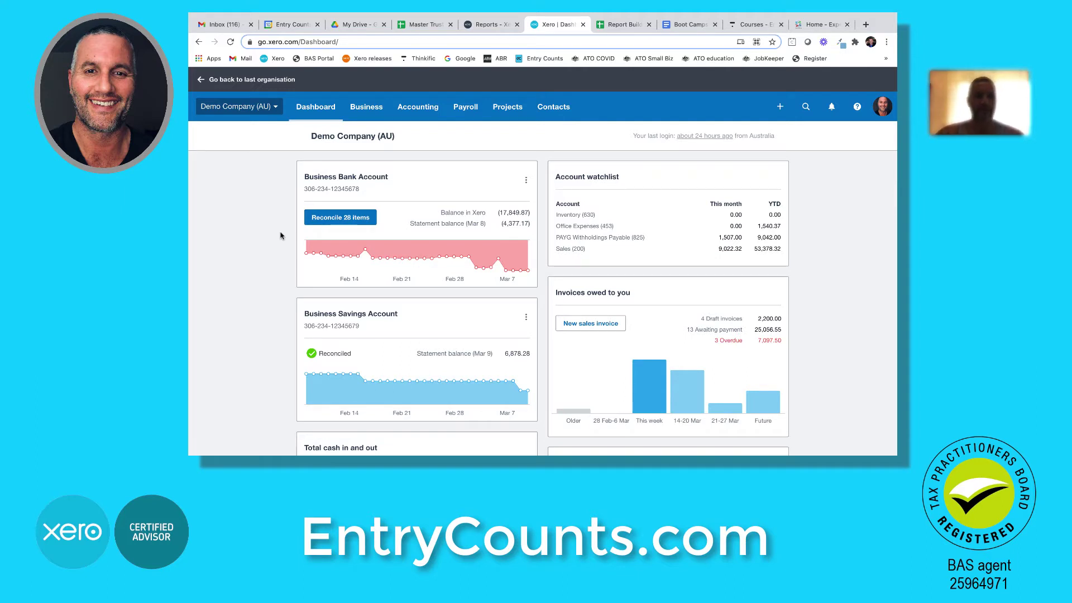
# Open the Accounting menu on the Demo Company (AU) dashboard
pyautogui.click(417, 106)
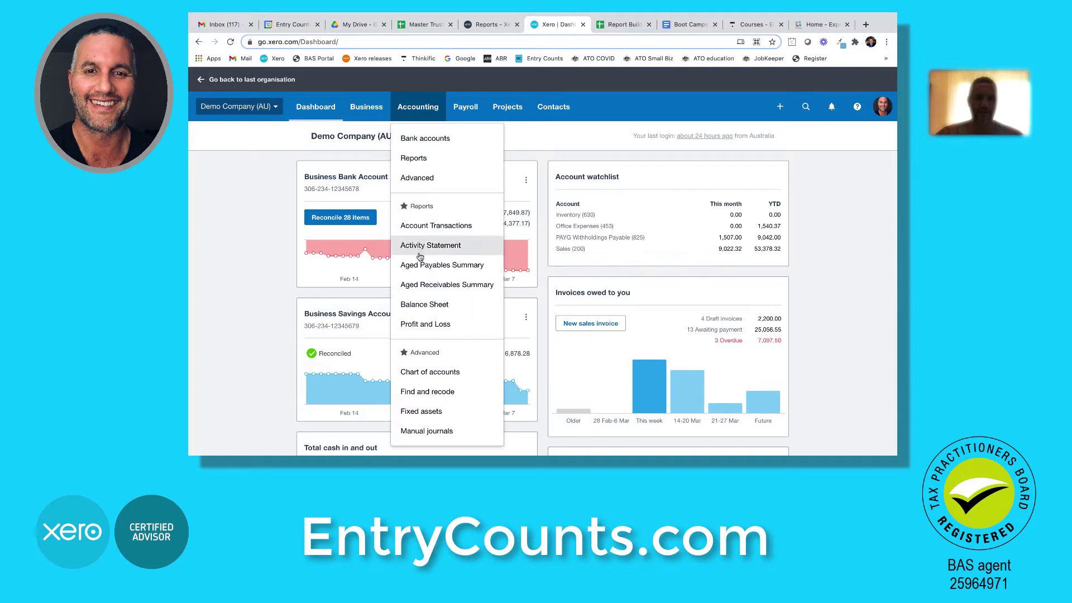
# Export Xero's chart of accounts as CSV and drop it into the Demo Company Drive folder
pyautogui.click(428, 371)
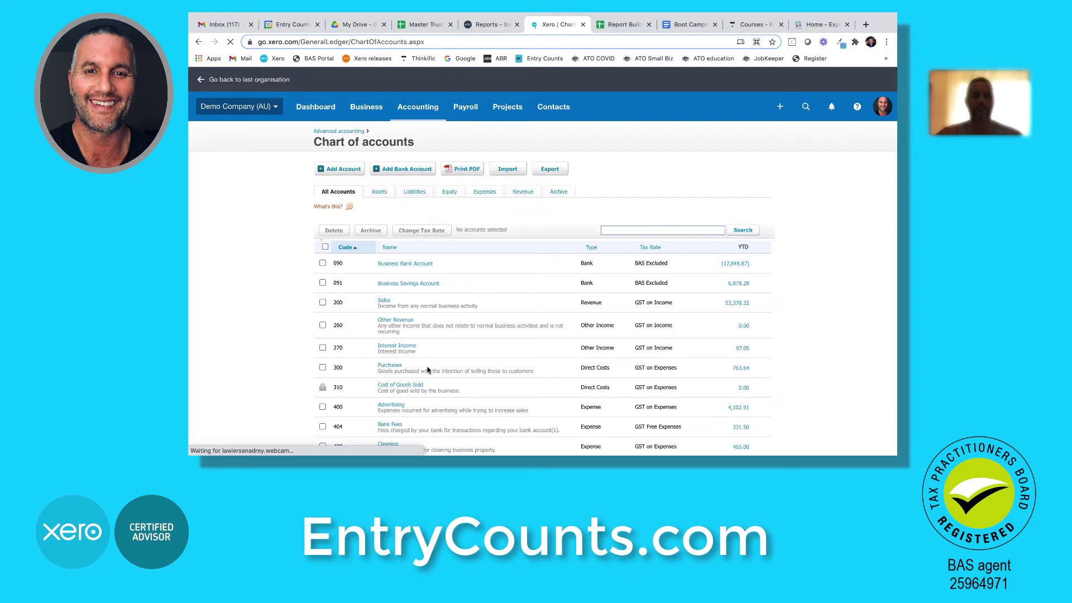
pyautogui.click(546, 174)
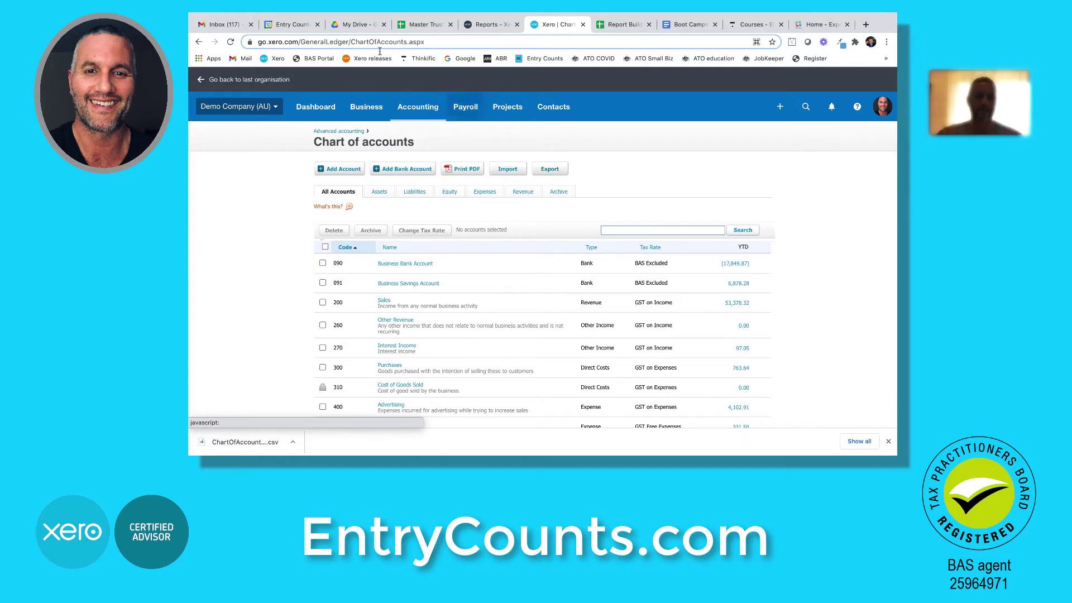
pyautogui.click(357, 24)
pyautogui.moveTo(273, 442); pyautogui.dragTo(409, 218)
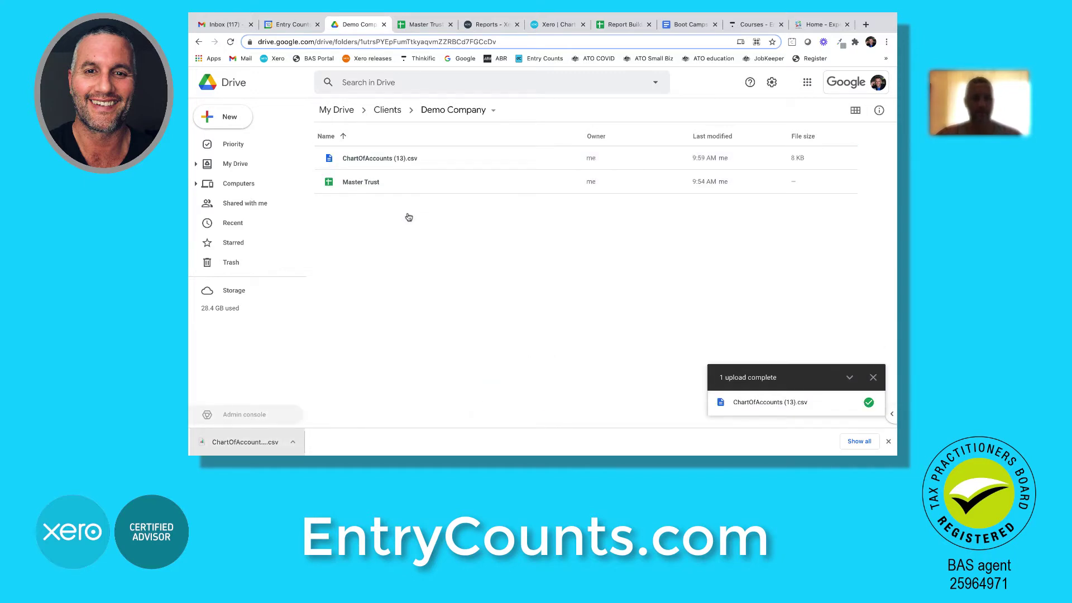
# Rename the uploaded CSV to 'ChartOfAccounts - Demo company.csv'
pyautogui.rightClick(378, 161)
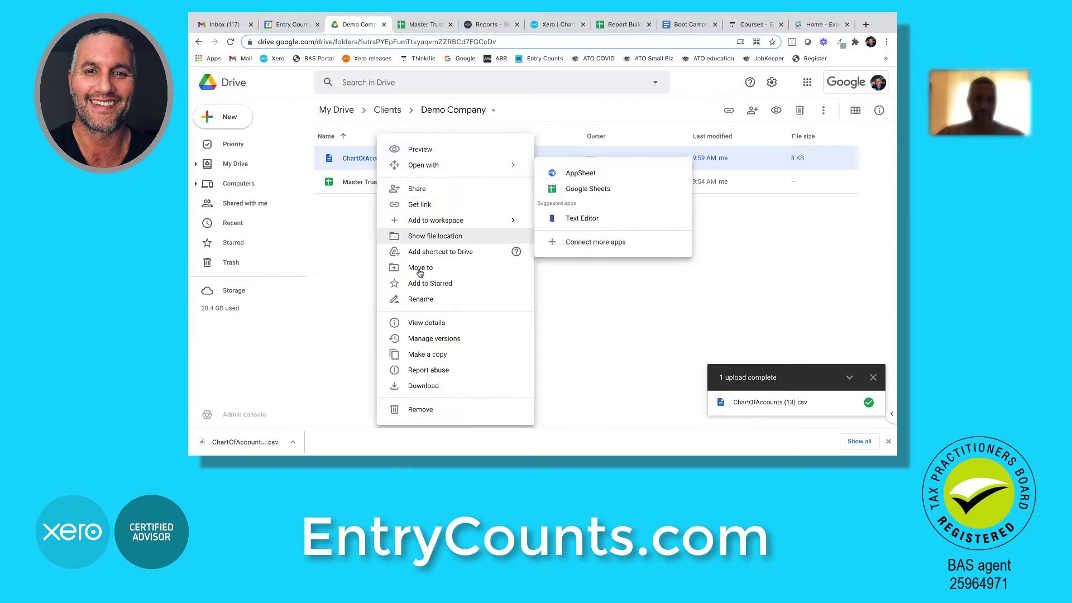
pyautogui.click(420, 299)
pyautogui.write('ChartOfAccounts - Demo company')
pyautogui.click(607, 271)
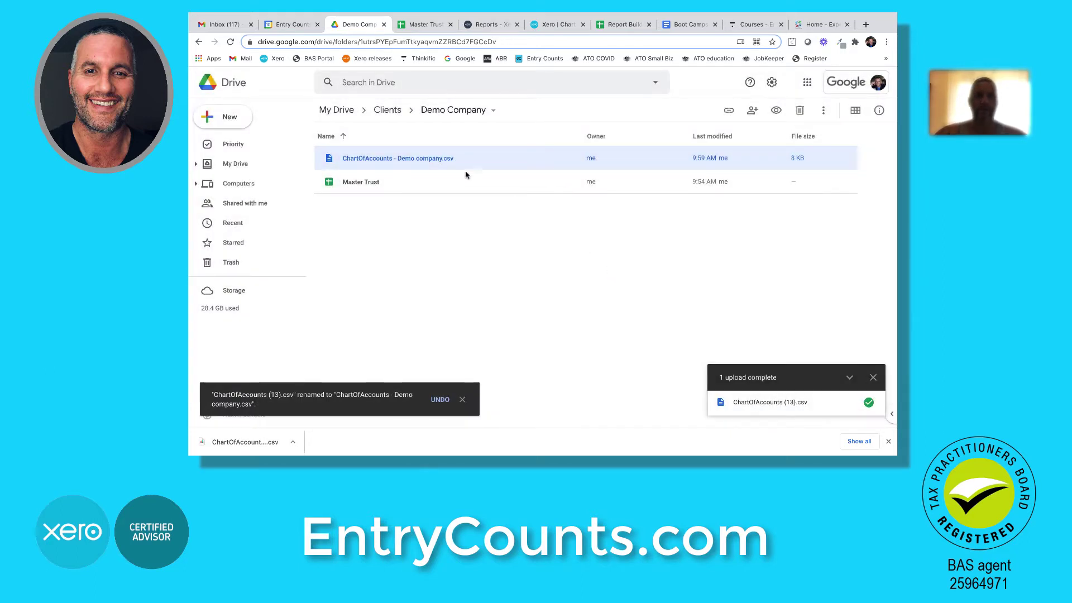
# Open the renamed CSV with Google Sheets
pyautogui.rightClick(420, 160)
pyautogui.moveTo(523, 165)
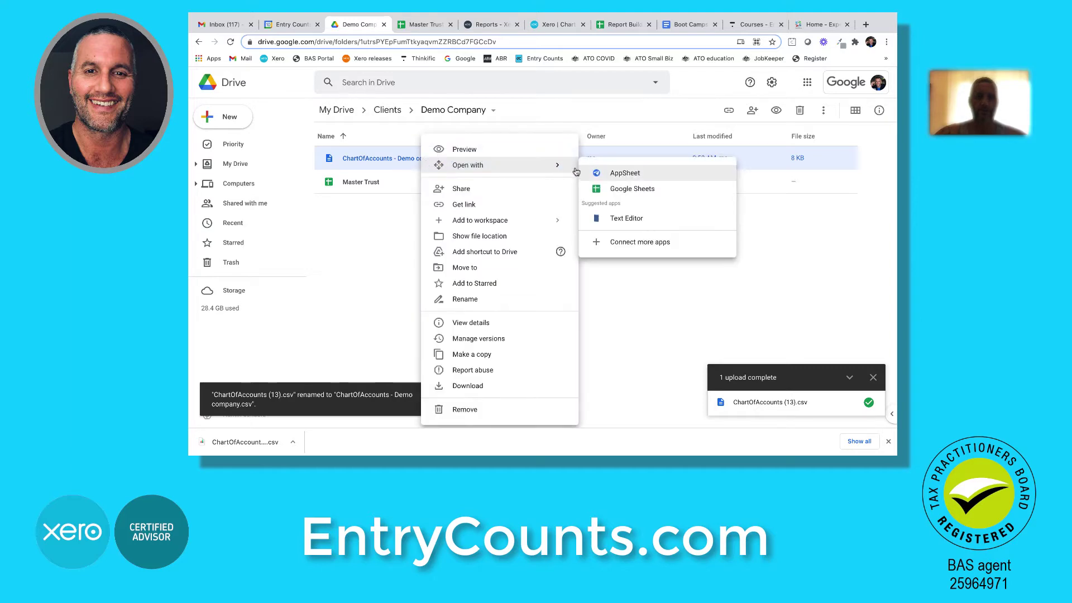
pyautogui.click(621, 190)
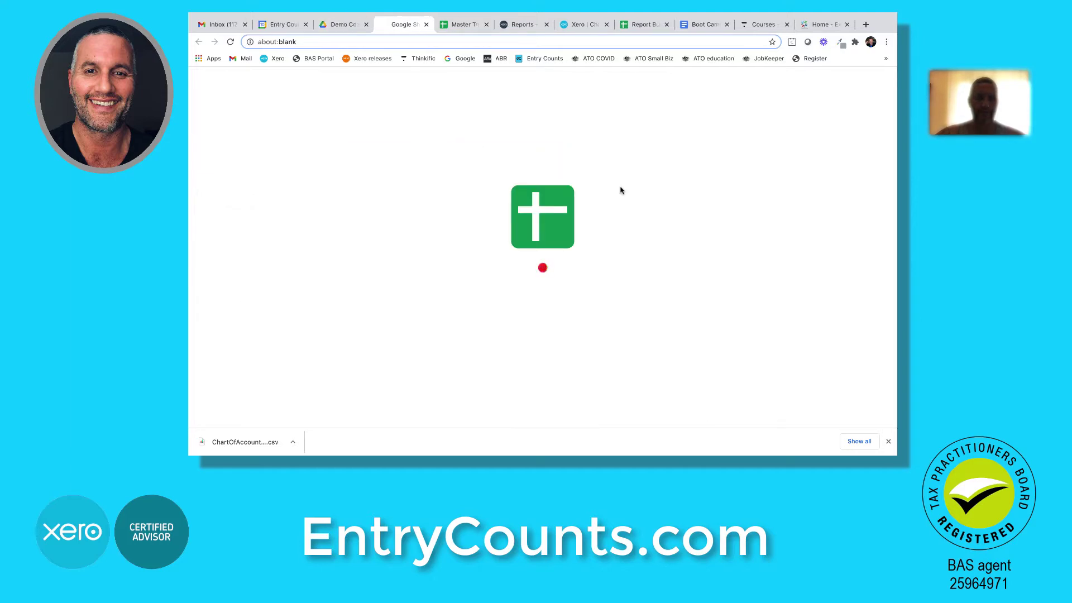
# Fill Demo company account rows 2–60 yellow, then go to the Master Trust spreadsheet
pyautogui.click(762, 254)
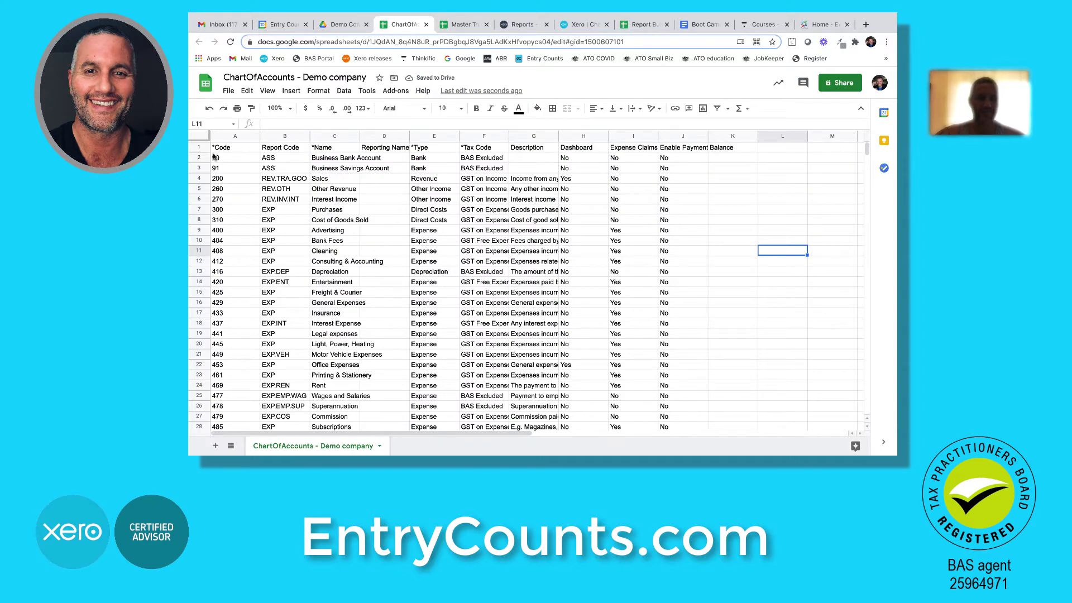
pyautogui.moveTo(200, 157); pyautogui.dragTo(229, 294)
pyautogui.click(537, 108)
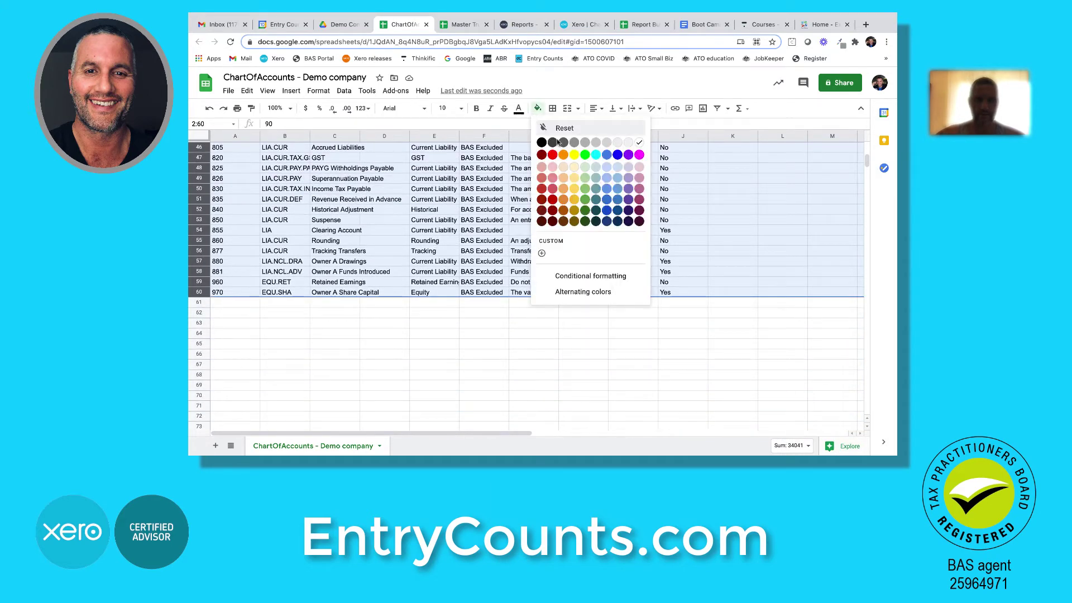
pyautogui.click(580, 160)
pyautogui.click(483, 220)
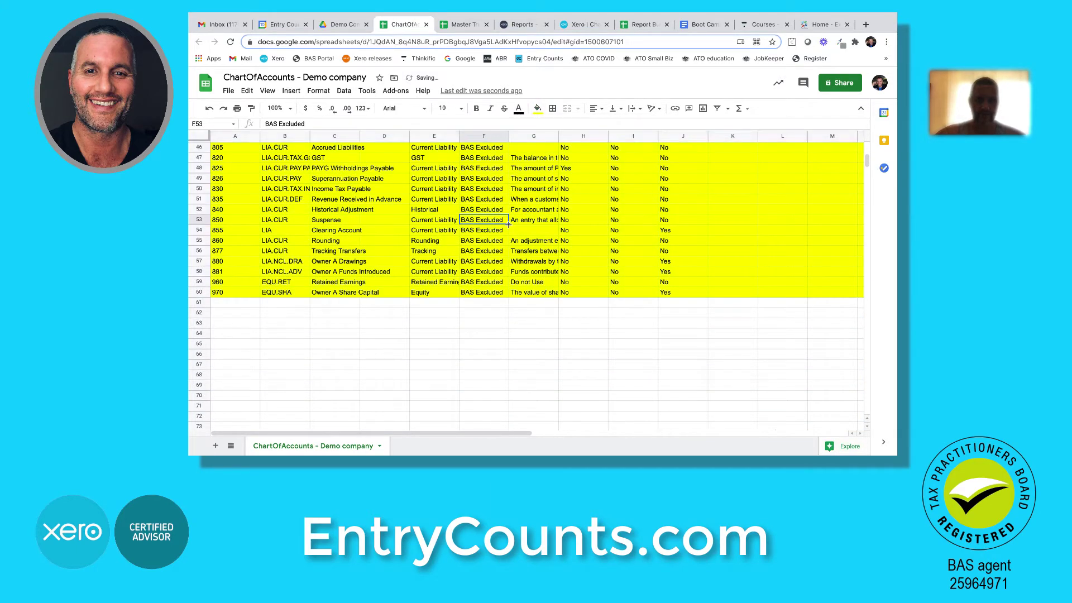
pyautogui.click(456, 26)
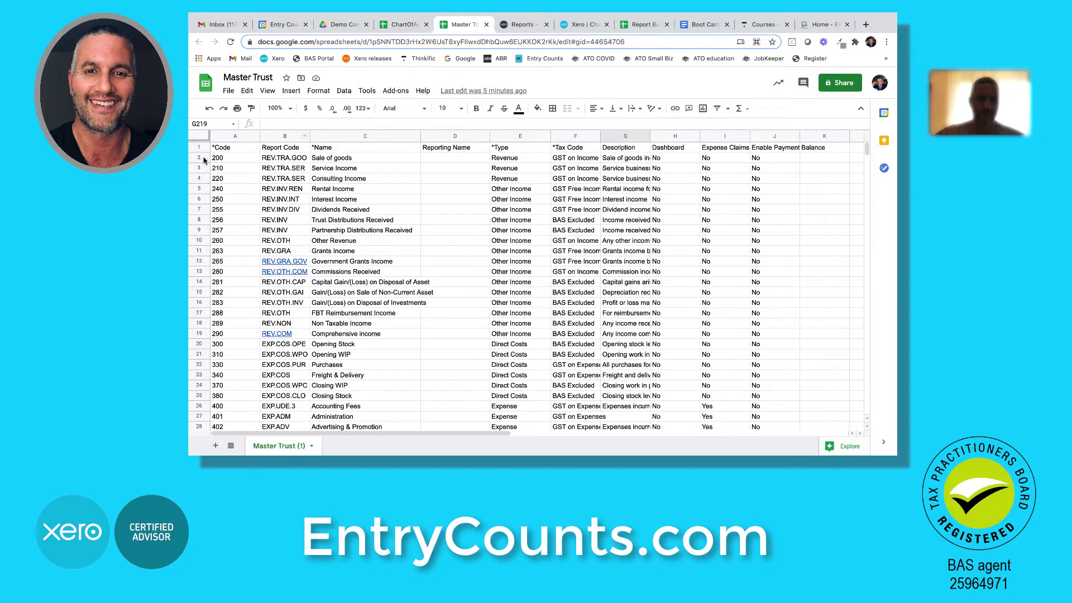
# Paste the Master Trust account rows into row 61 below the Demo company accounts
pyautogui.moveTo(201, 158); pyautogui.dragTo(213, 301)
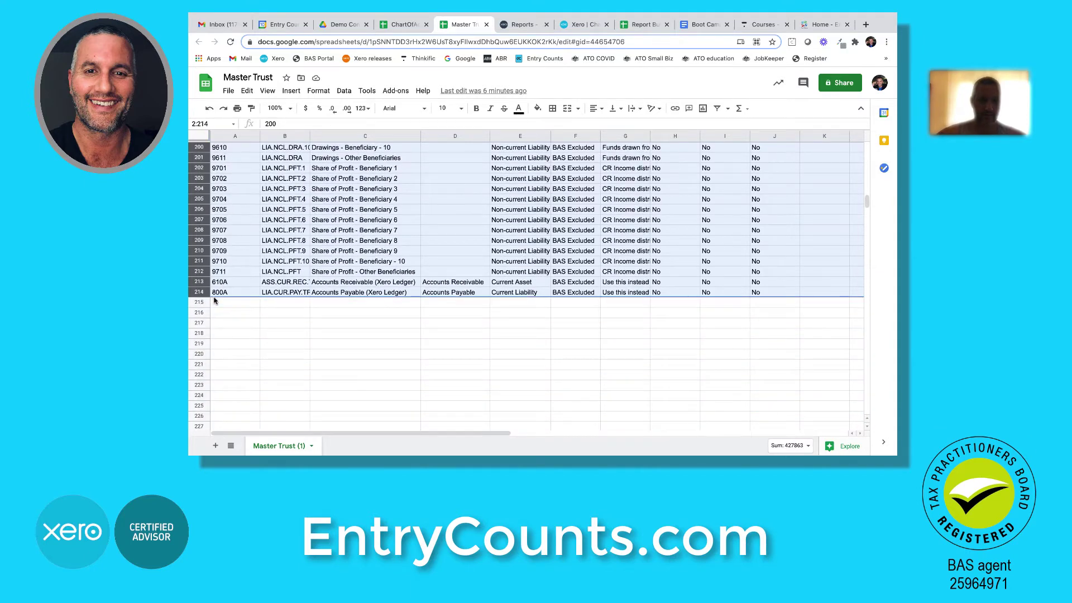
pyautogui.click(399, 25)
pyautogui.click(199, 302)
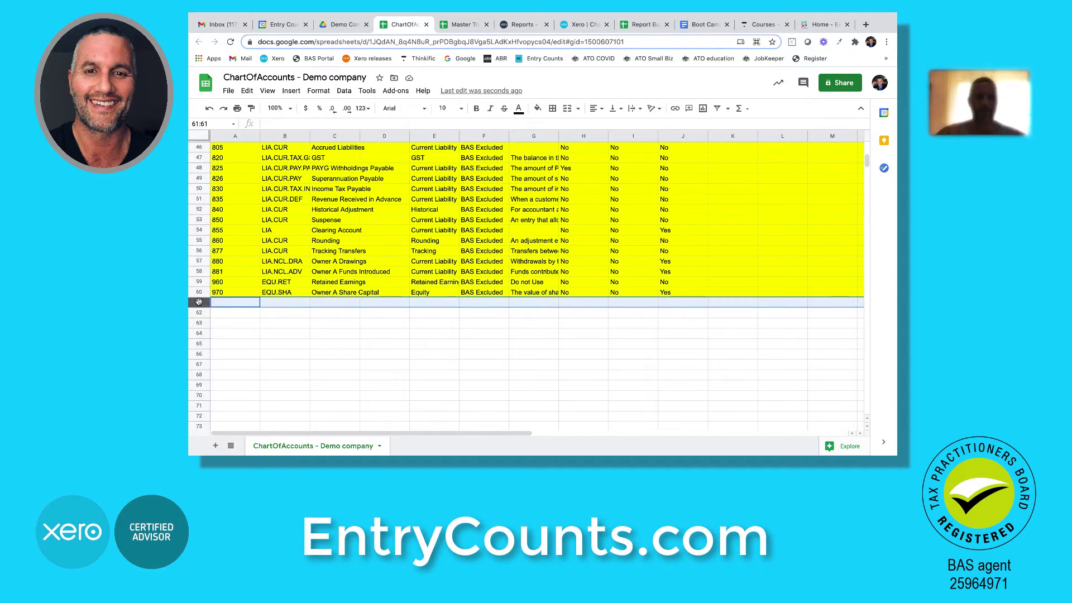
pyautogui.hotkey('ctrl', 'v')
pyautogui.click(475, 232)
# Left-align the contents of columns A to E
pyautogui.moveTo(433, 135); pyautogui.dragTo(235, 136)
pyautogui.click(596, 109)
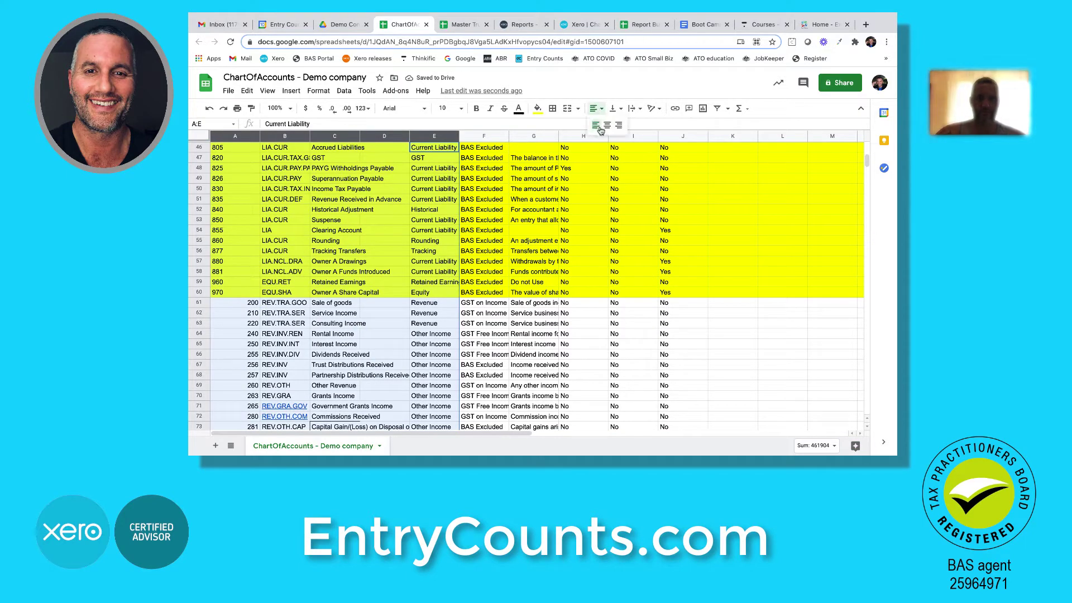
pyautogui.click(596, 126)
pyautogui.click(373, 252)
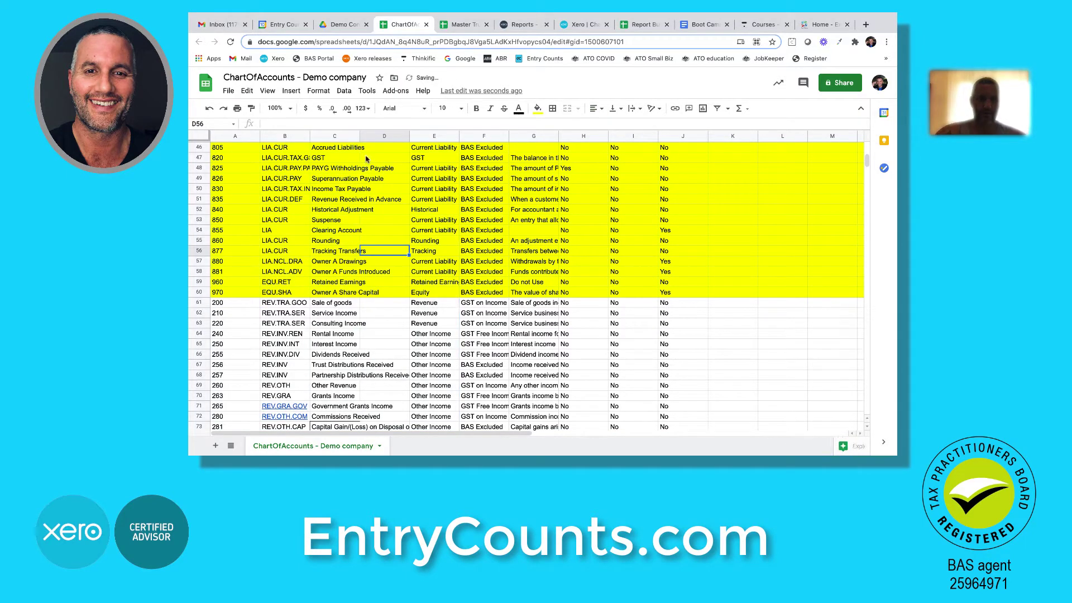
# Widen column C so the full account names show
pyautogui.moveTo(360, 136); pyautogui.dragTo(435, 136)
pyautogui.click(449, 286)
pyautogui.scroll(15, 449, 289)
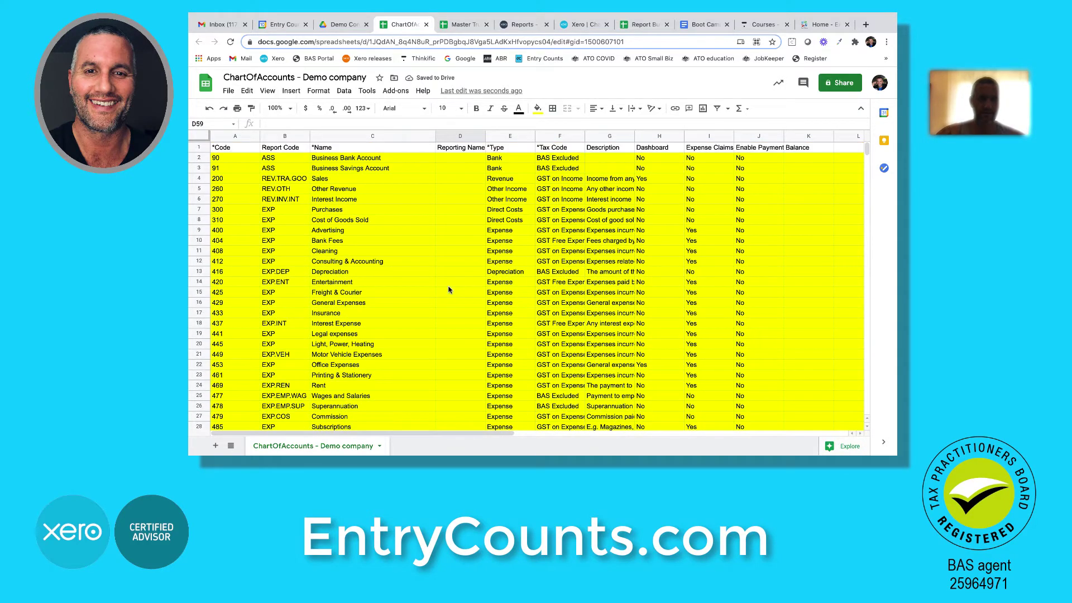
# Make the header row bold and underlined
pyautogui.click(198, 147)
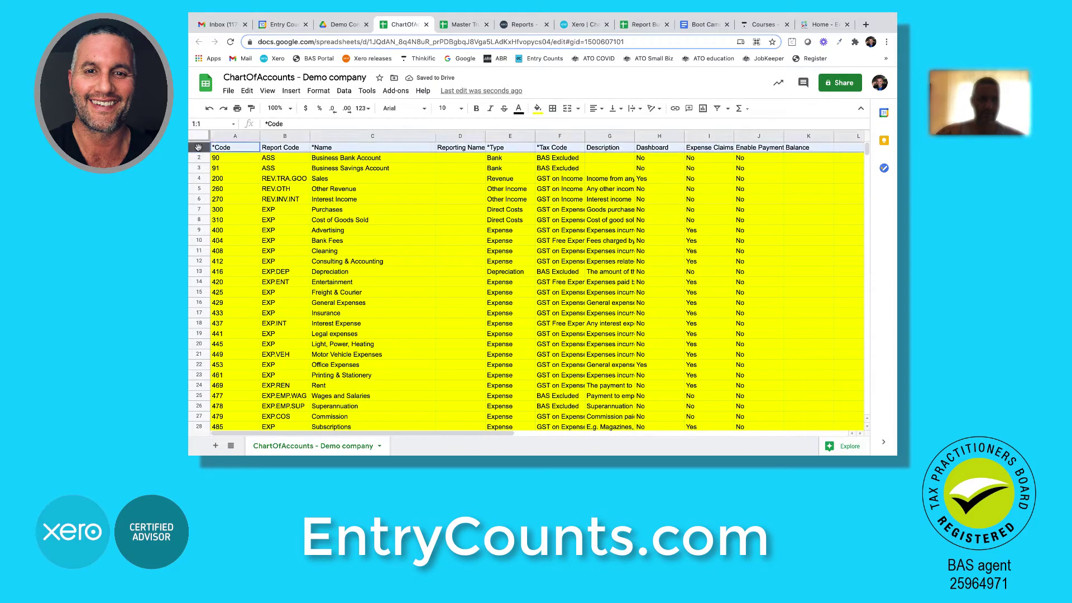
pyautogui.hotkey('ctrl', 'b')
pyautogui.hotkey('ctrl', 'u')
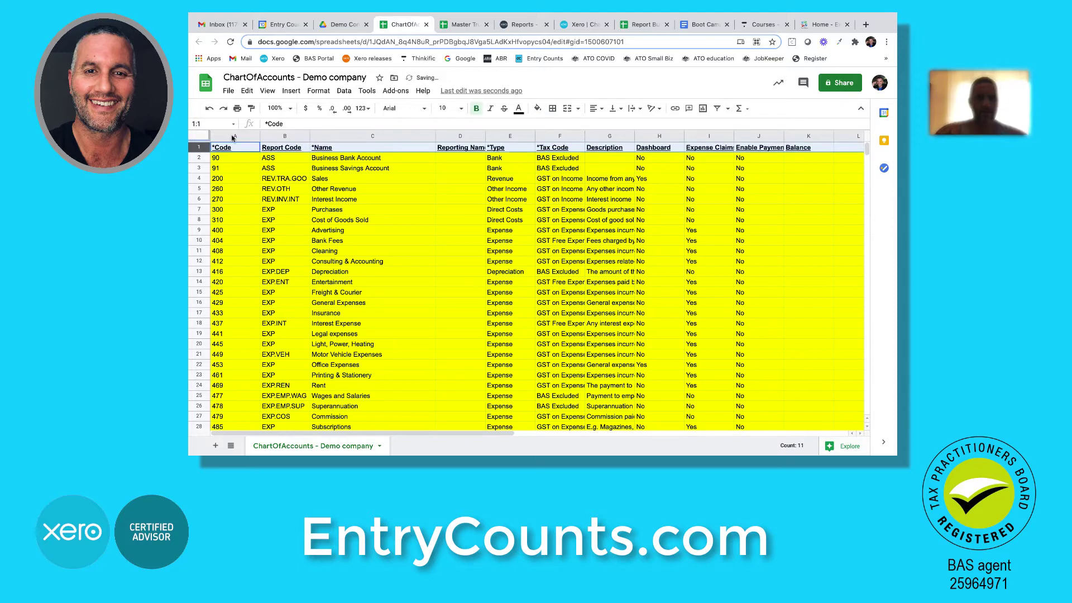
# Add a header filter, sort accounts by Code A→Z, and widen the Report Code column
pyautogui.click(344, 90)
pyautogui.moveTo(359, 182)
pyautogui.click(373, 164)
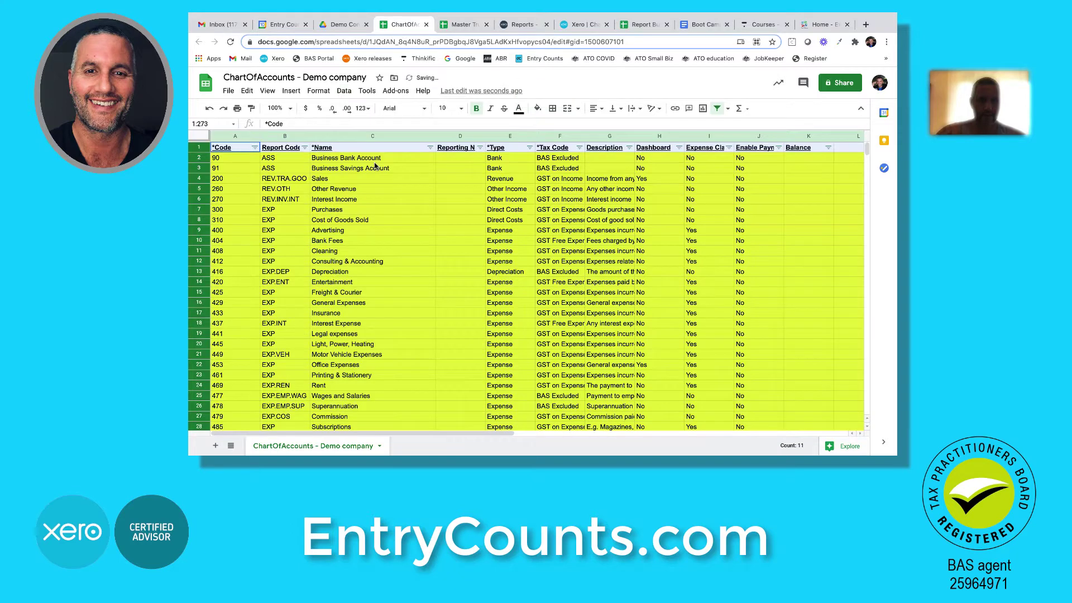
pyautogui.click(255, 147)
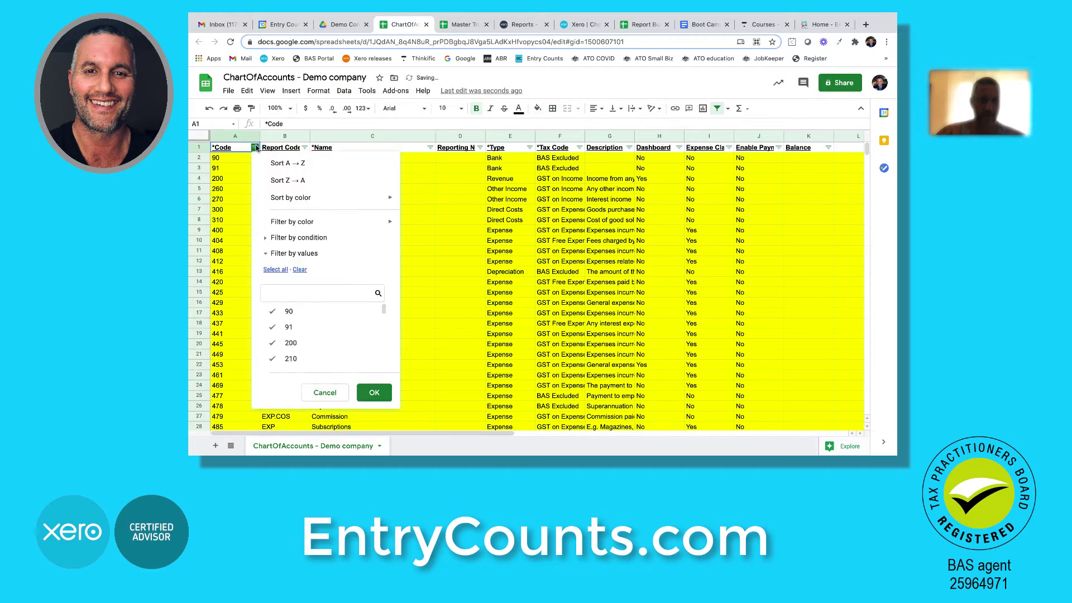
pyautogui.click(275, 165)
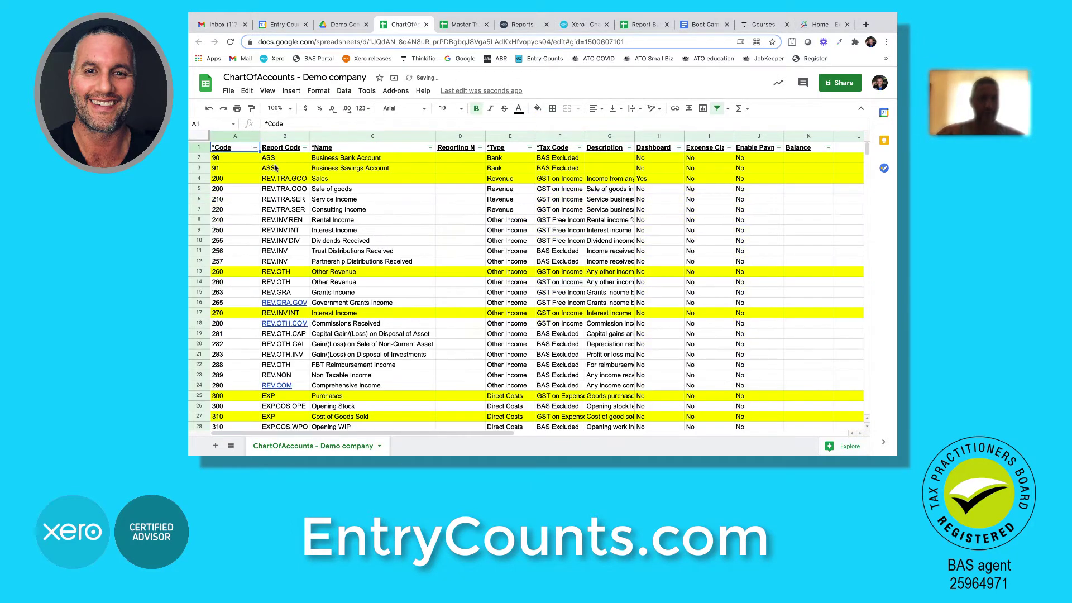
pyautogui.click(383, 209)
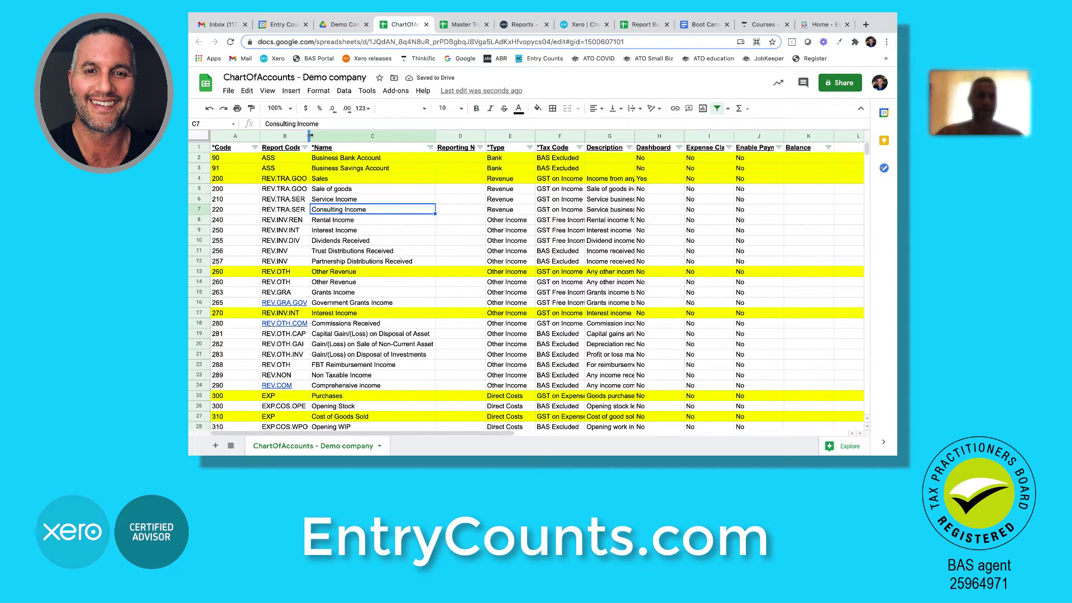
pyautogui.moveTo(333, 146); pyautogui.dragTo(335, 149)
pyautogui.moveTo(195, 180); pyautogui.dragTo(196, 158)
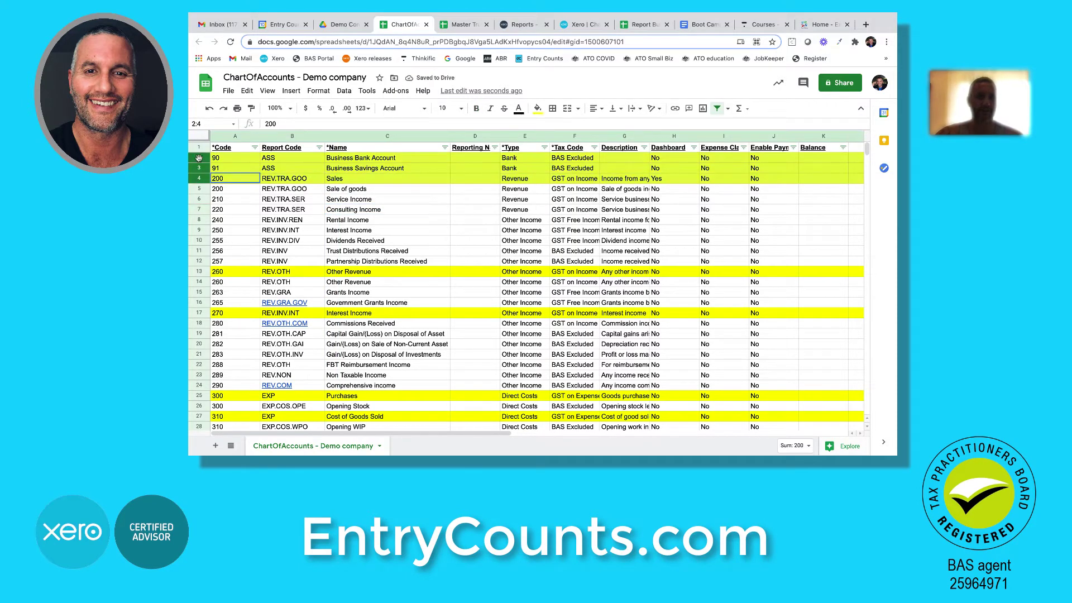
# Change the duplicate code 200 in A5 to 201 and colour it red
pyautogui.click(406, 201)
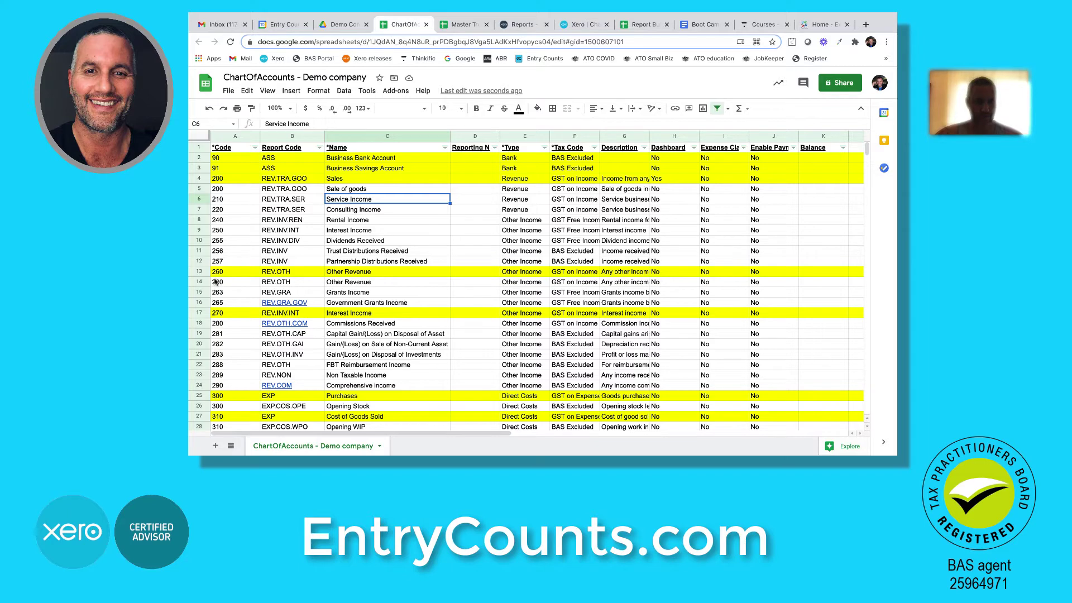
pyautogui.click(204, 188)
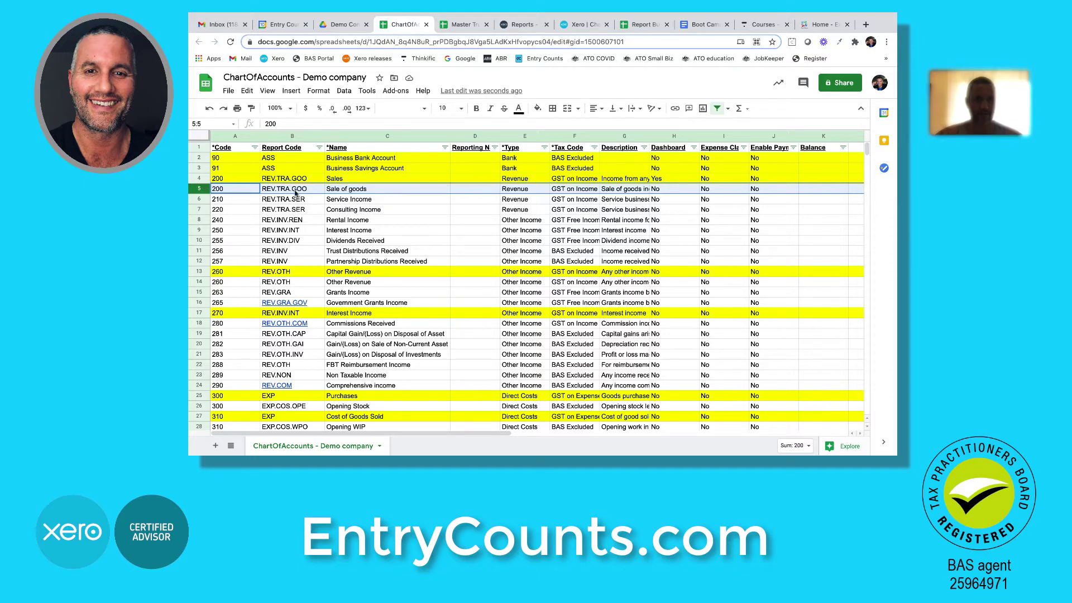
pyautogui.moveTo(236, 182); pyautogui.dragTo(236, 187)
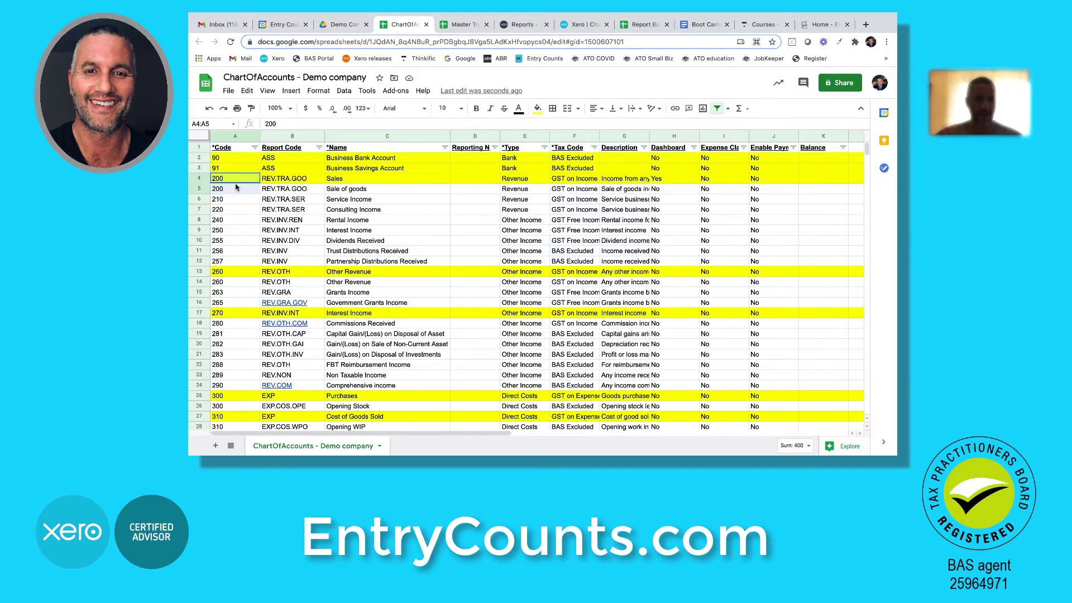
pyautogui.moveTo(338, 181); pyautogui.dragTo(338, 189)
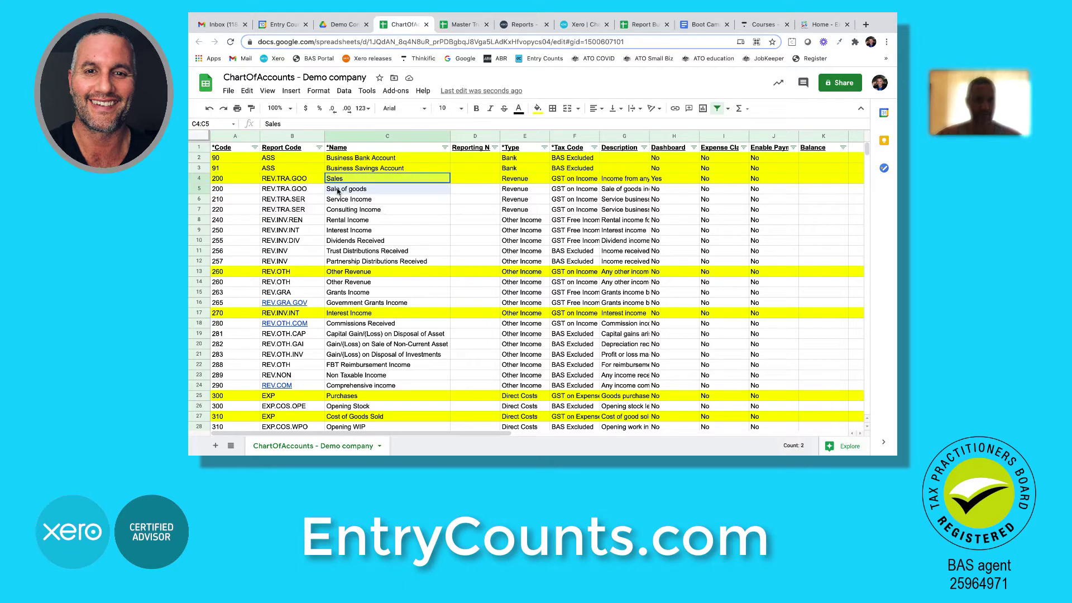
pyautogui.moveTo(232, 181); pyautogui.dragTo(391, 190)
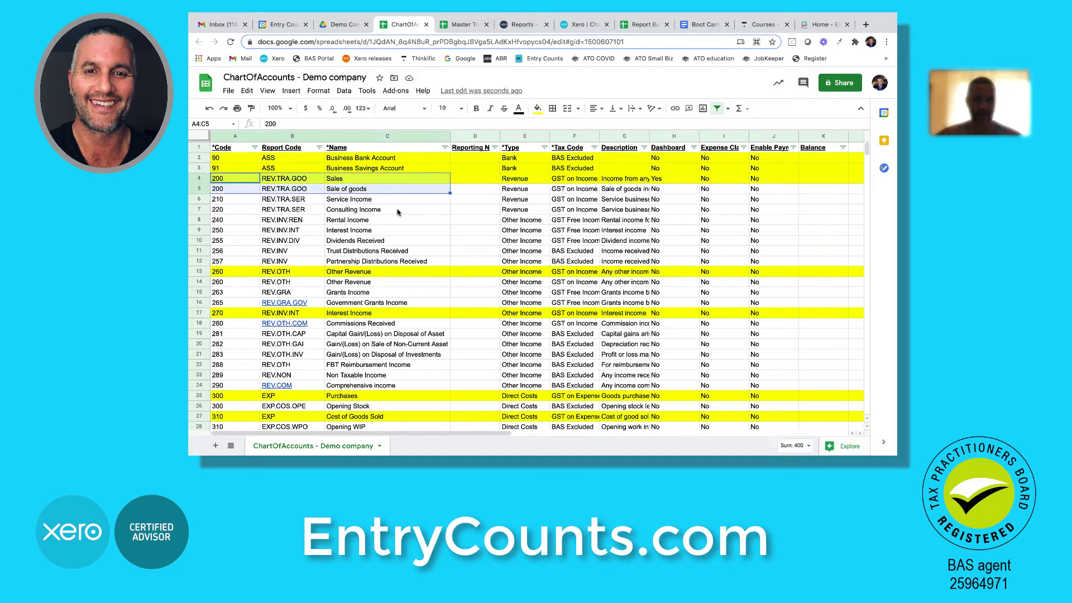
pyautogui.click(235, 190)
pyautogui.write('201')
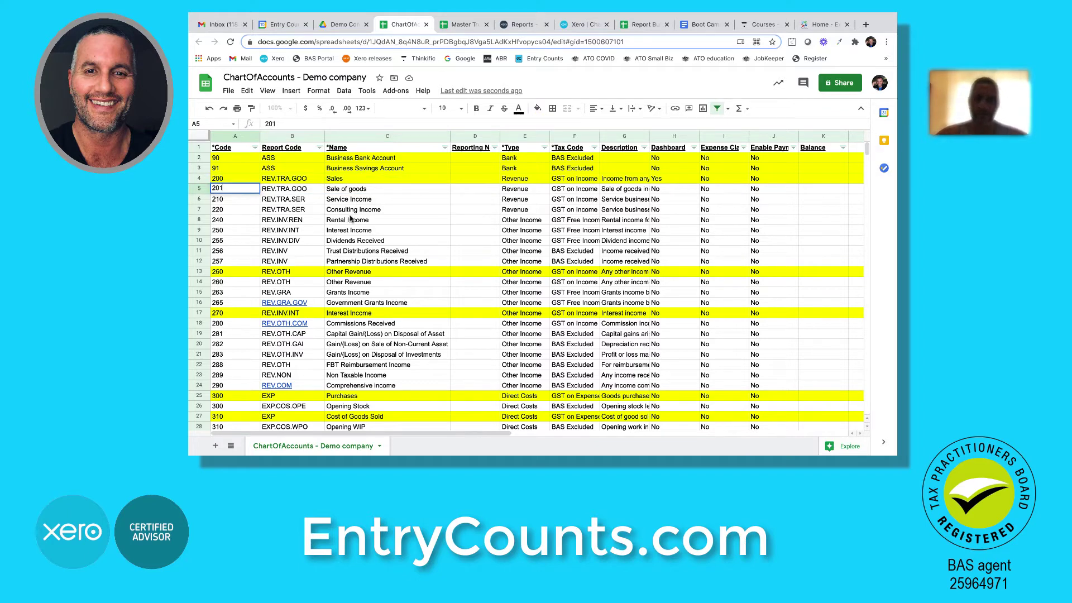
pyautogui.click(235, 193)
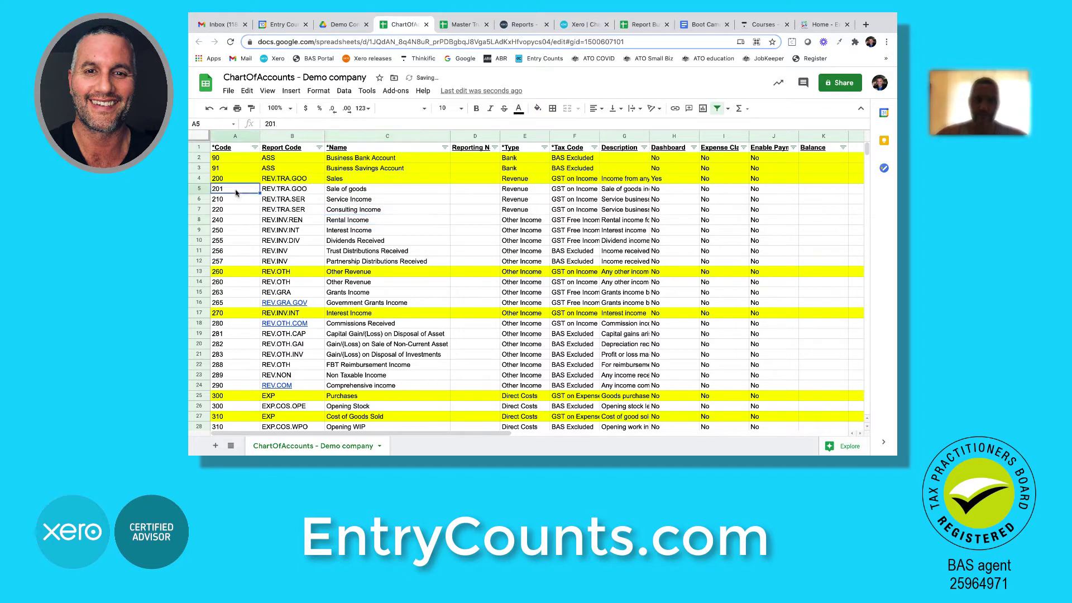
pyautogui.click(518, 108)
pyautogui.click(534, 161)
pyautogui.click(428, 190)
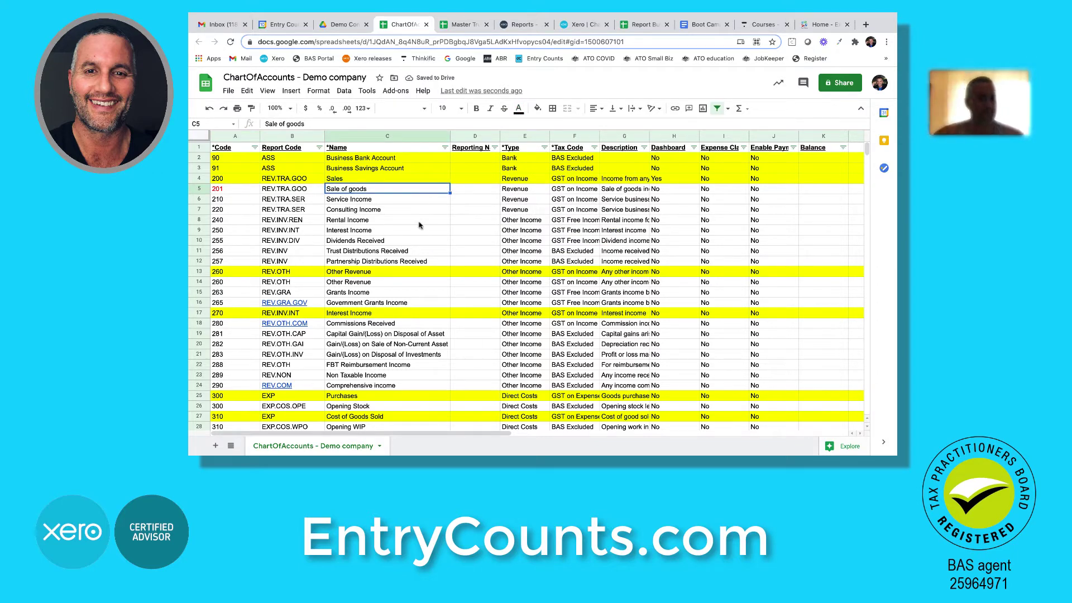
# Recode the duplicate 260 in row 14 to 261 and turn that row's entries red
pyautogui.click(230, 283)
pyautogui.write('261')
pyautogui.press('Tab')
pyautogui.press('Tab')
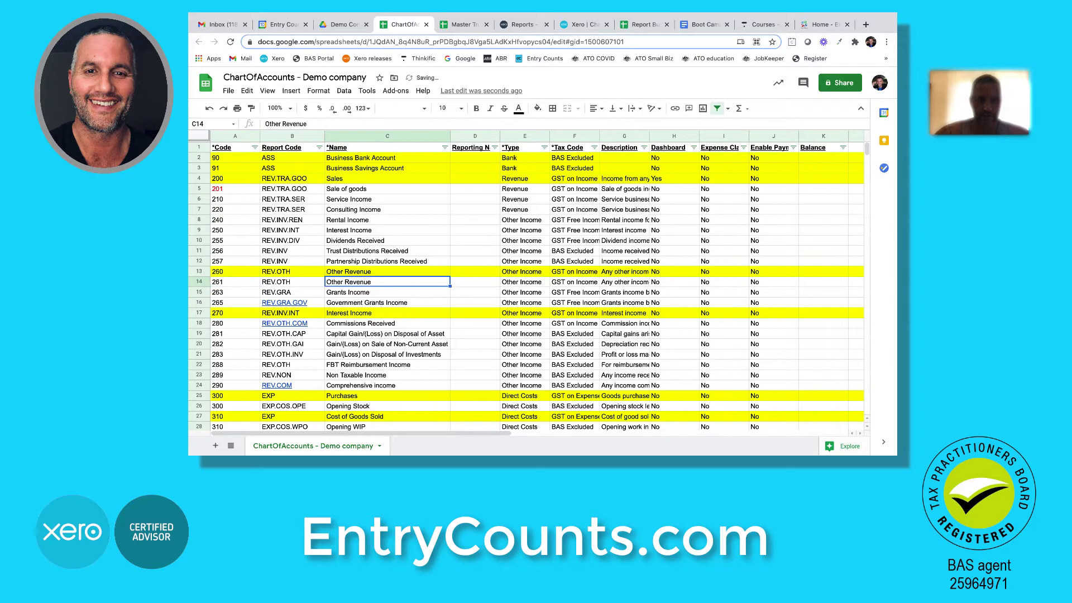
pyautogui.press('Return')
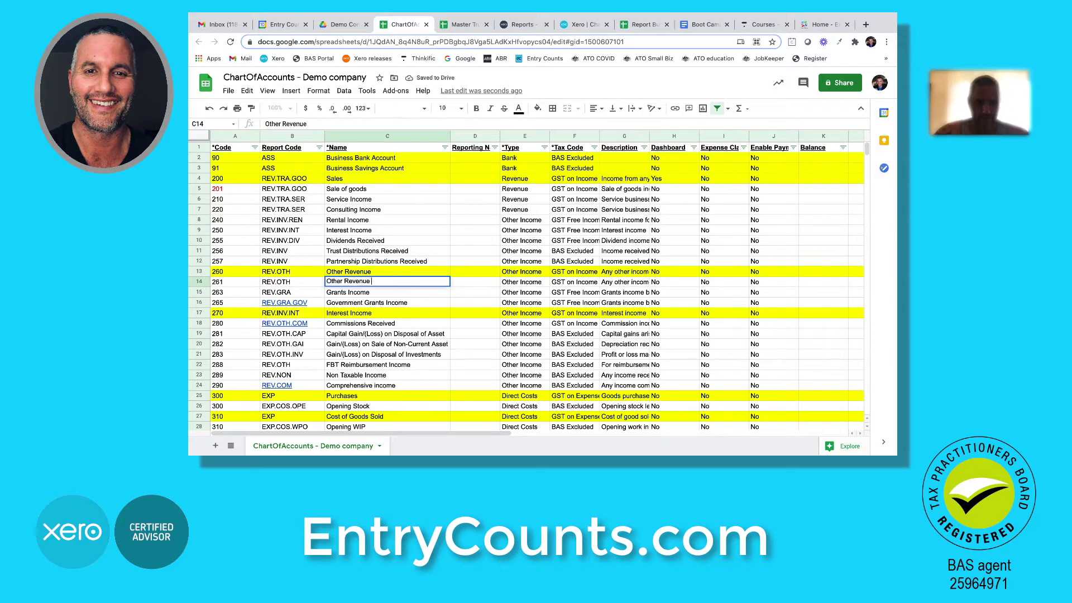
pyautogui.press('Return')
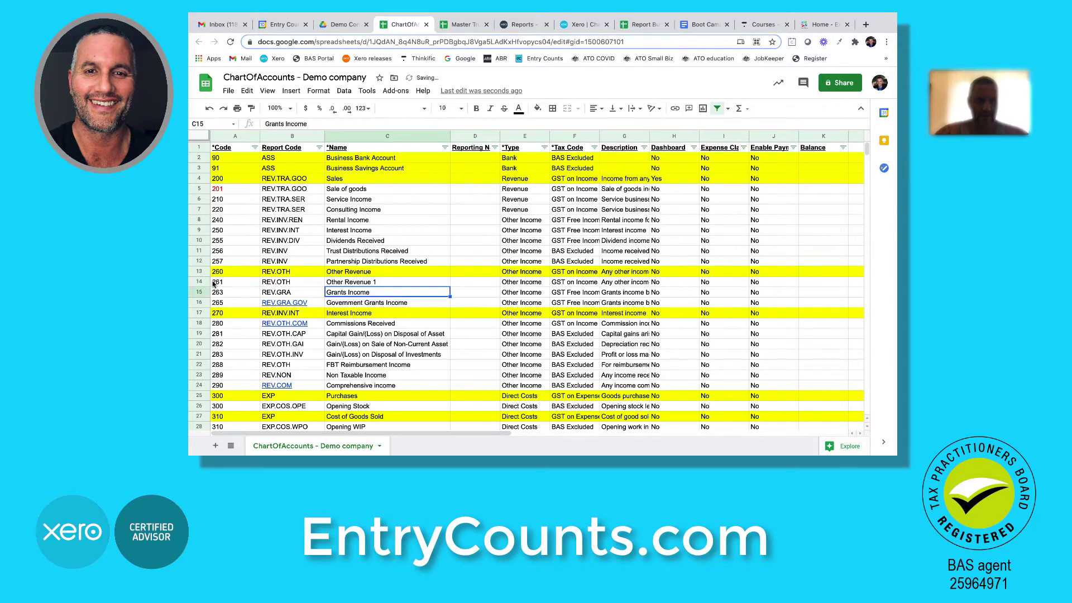
pyautogui.moveTo(213, 283); pyautogui.dragTo(390, 281)
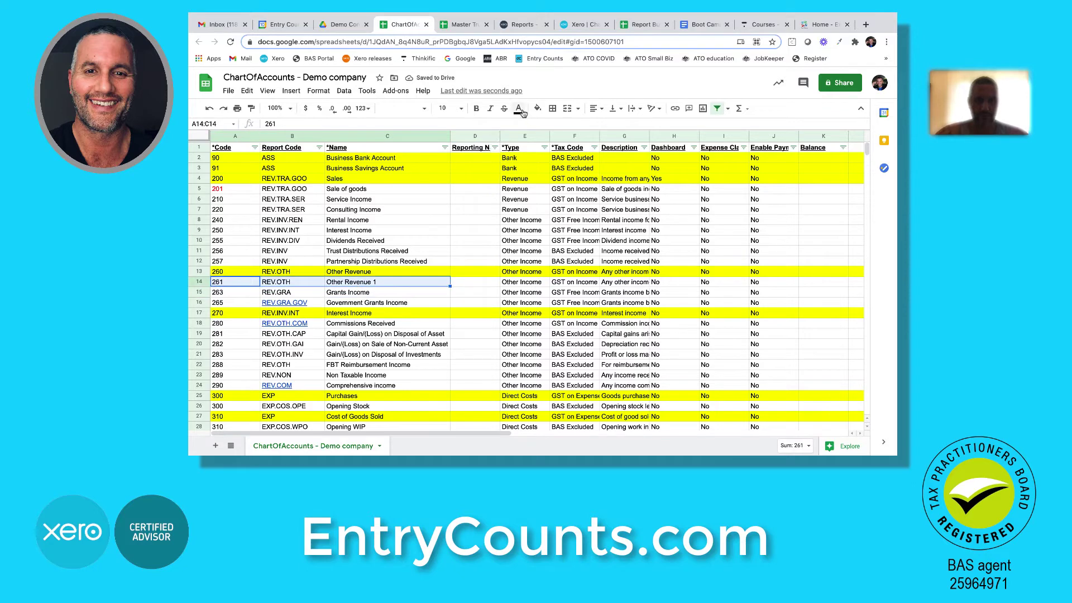
pyautogui.click(519, 109)
pyautogui.click(533, 157)
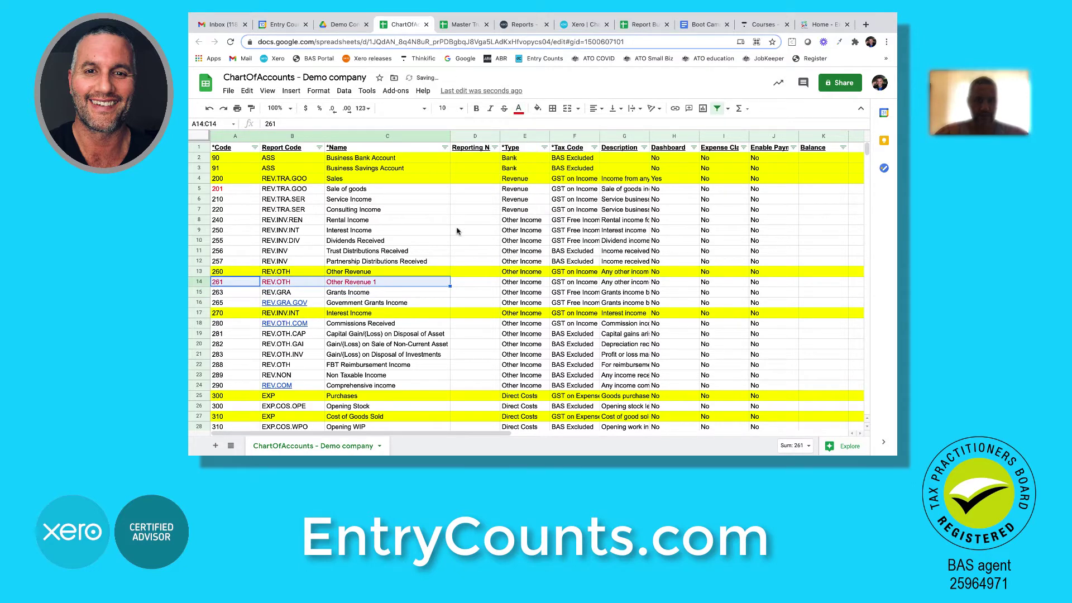
pyautogui.click(459, 231)
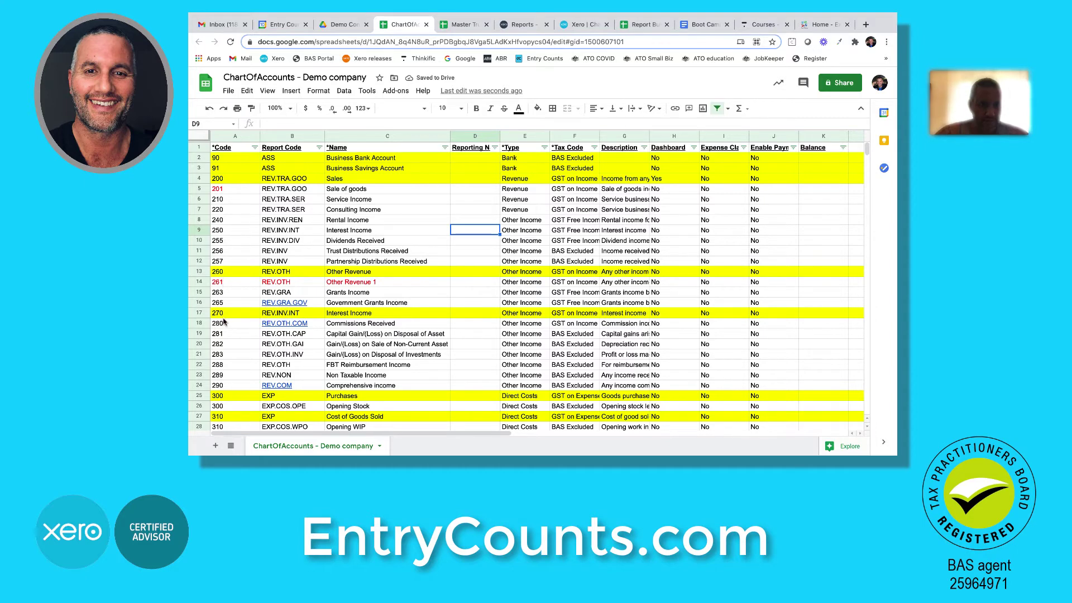
# Recode Purchases in A25 to 330 and delete the duplicate Purchases row 29
pyautogui.scroll(-2, 226, 328)
pyautogui.scroll(-1, 226, 328)
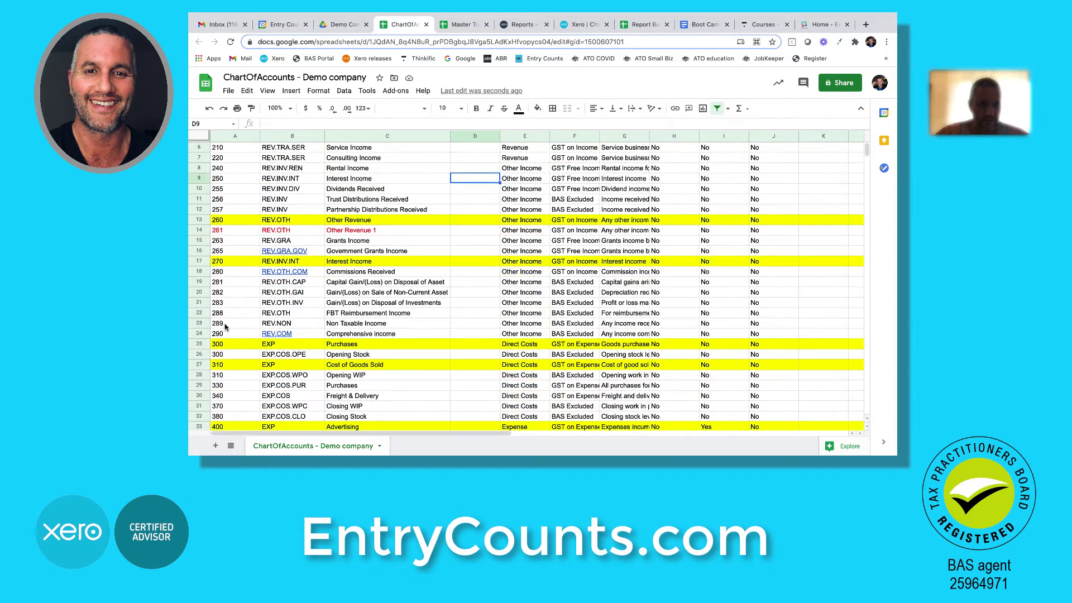
pyautogui.scroll(-1, 350, 373)
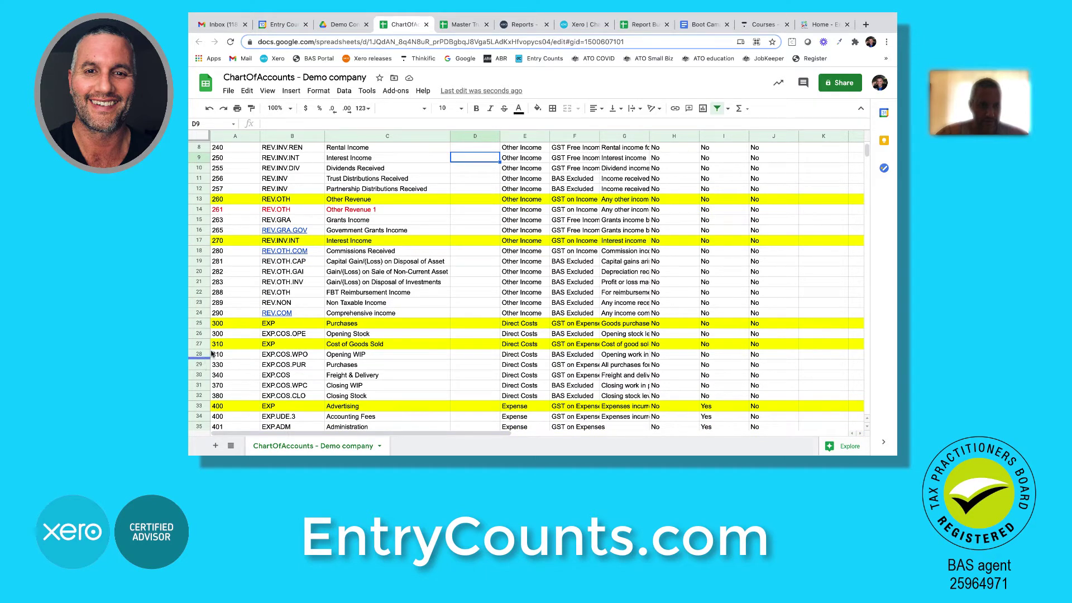
pyautogui.click(222, 327)
pyautogui.write('330')
pyautogui.press('Return')
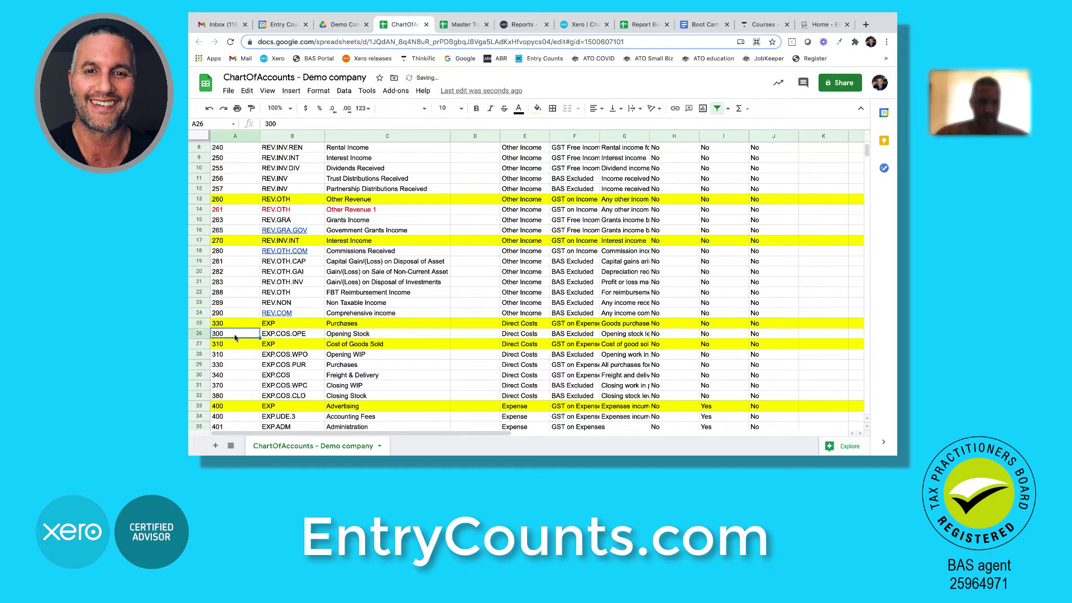
pyautogui.click(200, 365)
pyautogui.rightClick(200, 364)
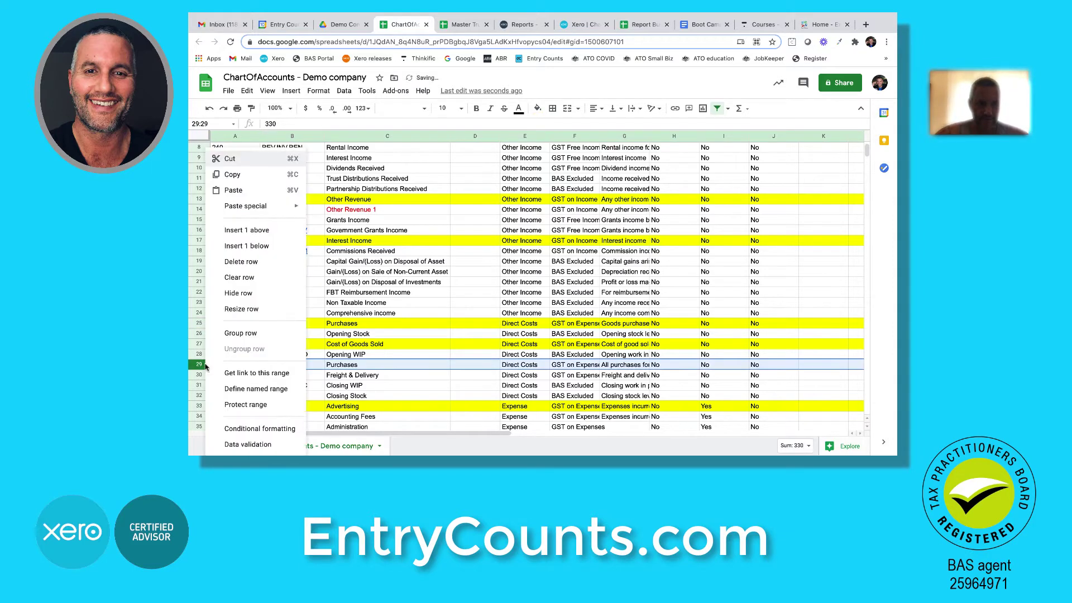
pyautogui.click(250, 262)
pyautogui.click(238, 335)
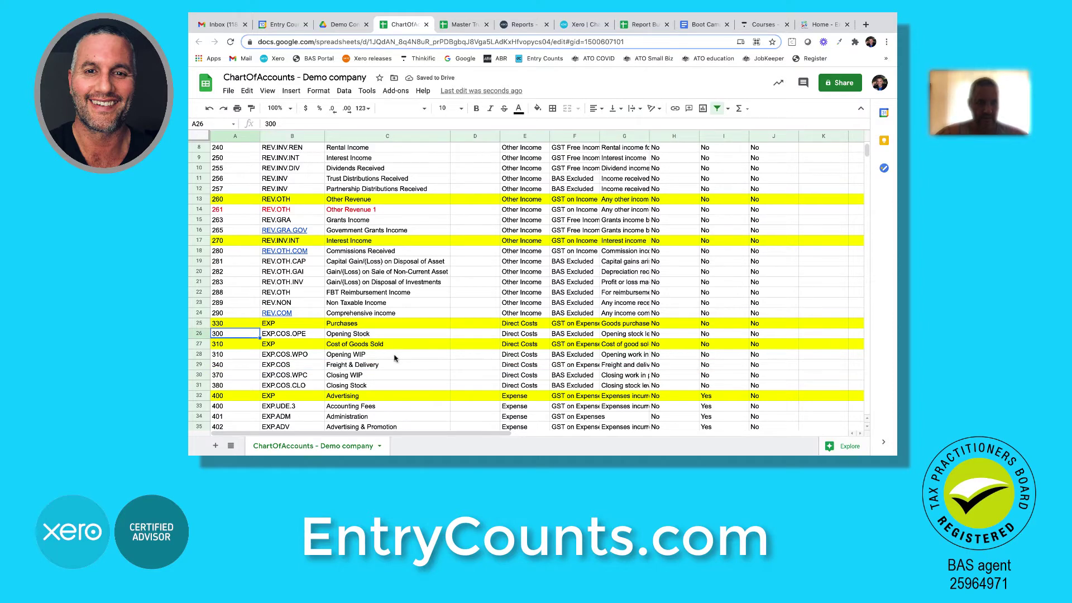
# Recode Advertising to 402, give it report code EXP.ADV, and colour those cells red
pyautogui.scroll(-1, 395, 358)
pyautogui.scroll(-1, 353, 386)
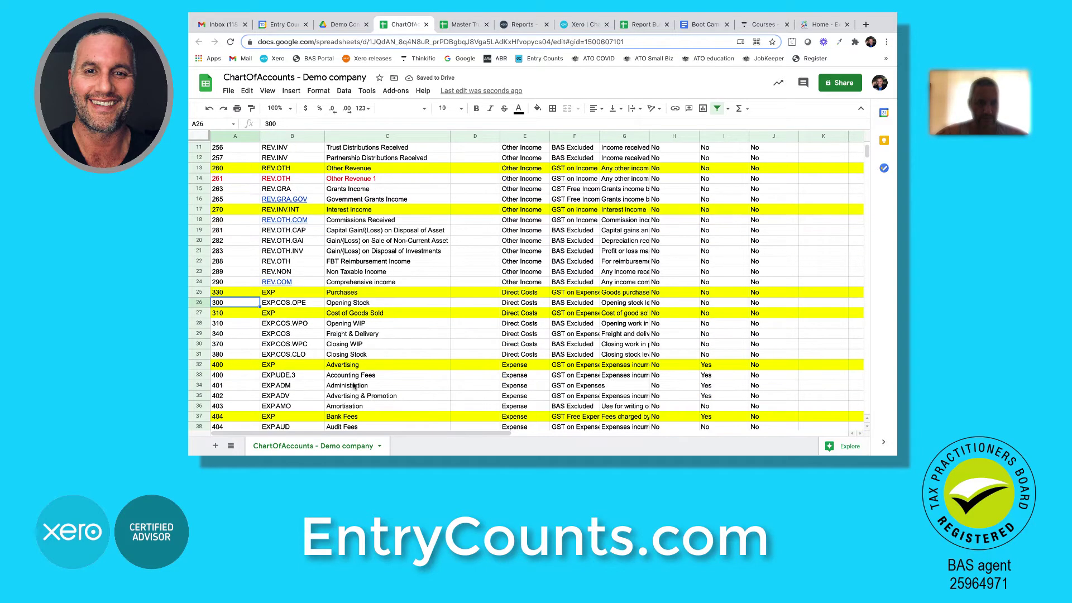
pyautogui.scroll(-3, 365, 388)
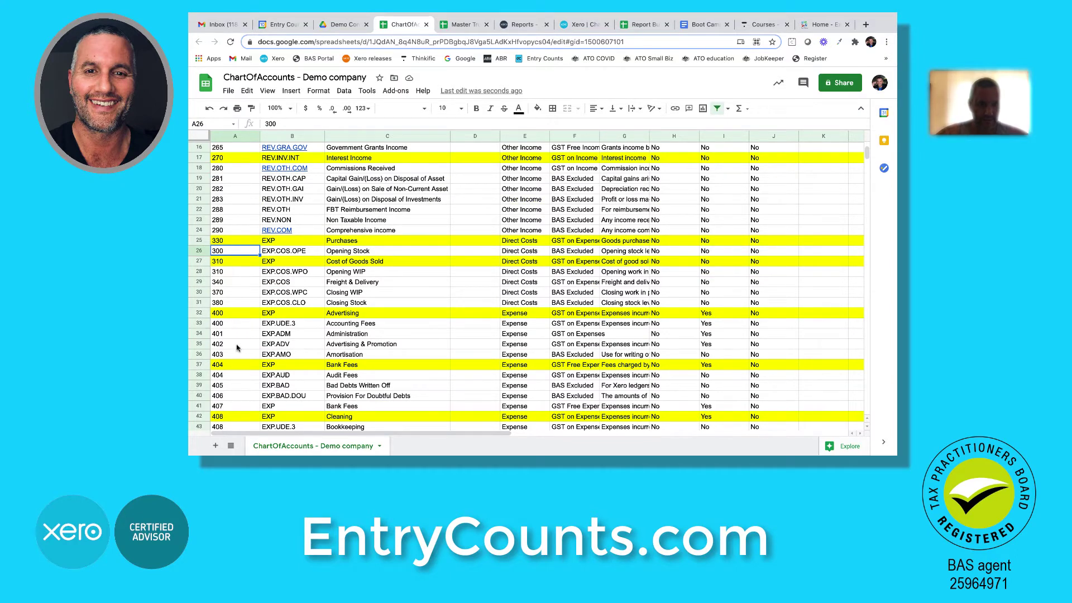
pyautogui.click(234, 313)
pyautogui.write('402')
pyautogui.press('Return')
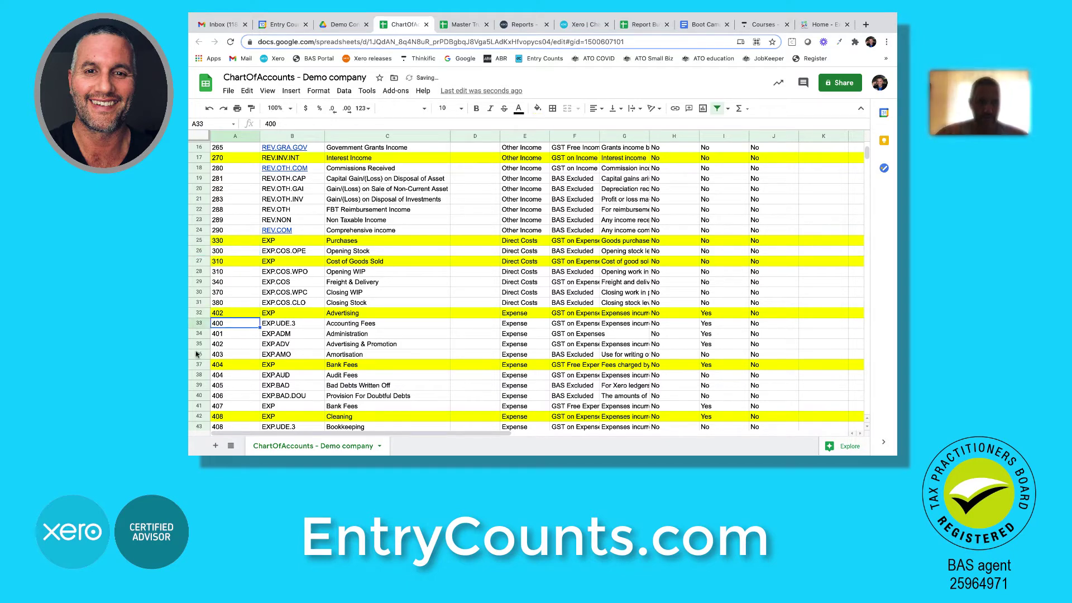
pyautogui.click(284, 345)
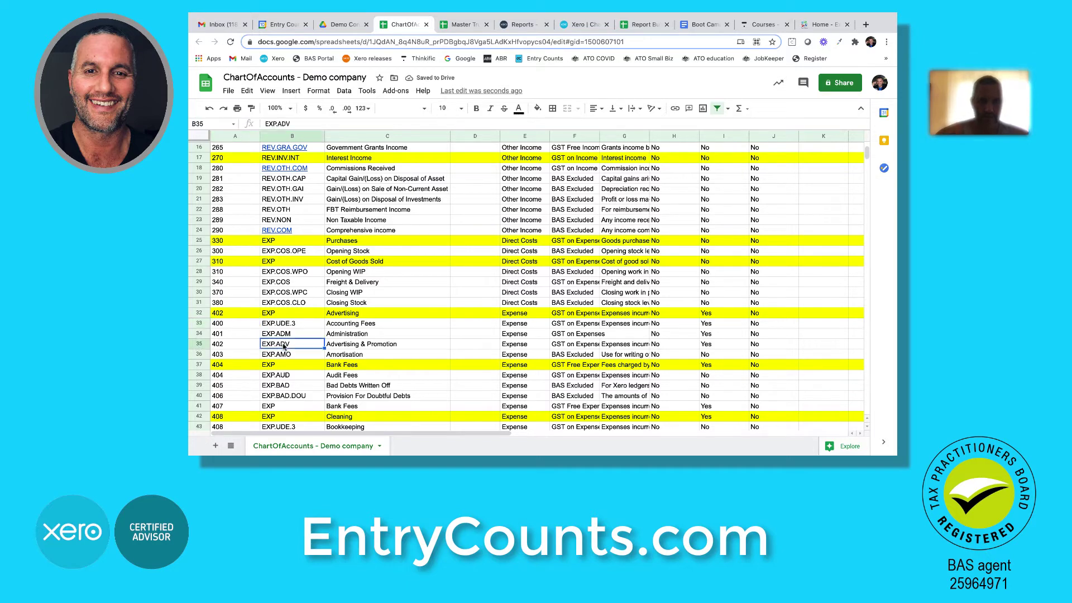
pyautogui.press('Up')
pyautogui.press('Up')
pyautogui.press('Up')
pyautogui.write('EXP.ADV')
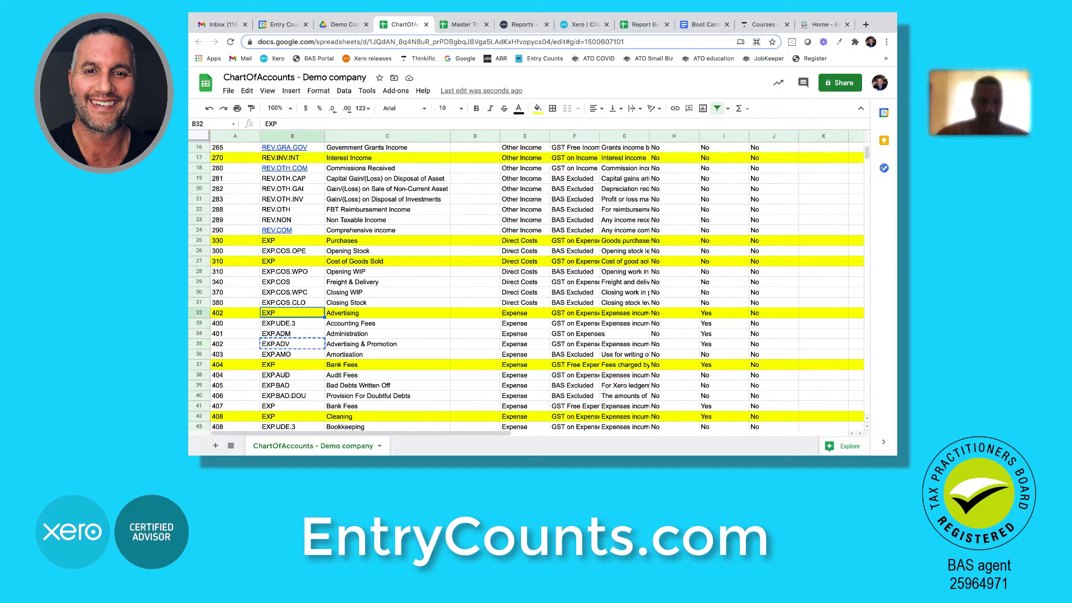
pyautogui.keyDown('shift'); pyautogui.click(240, 314); pyautogui.keyUp('shift')
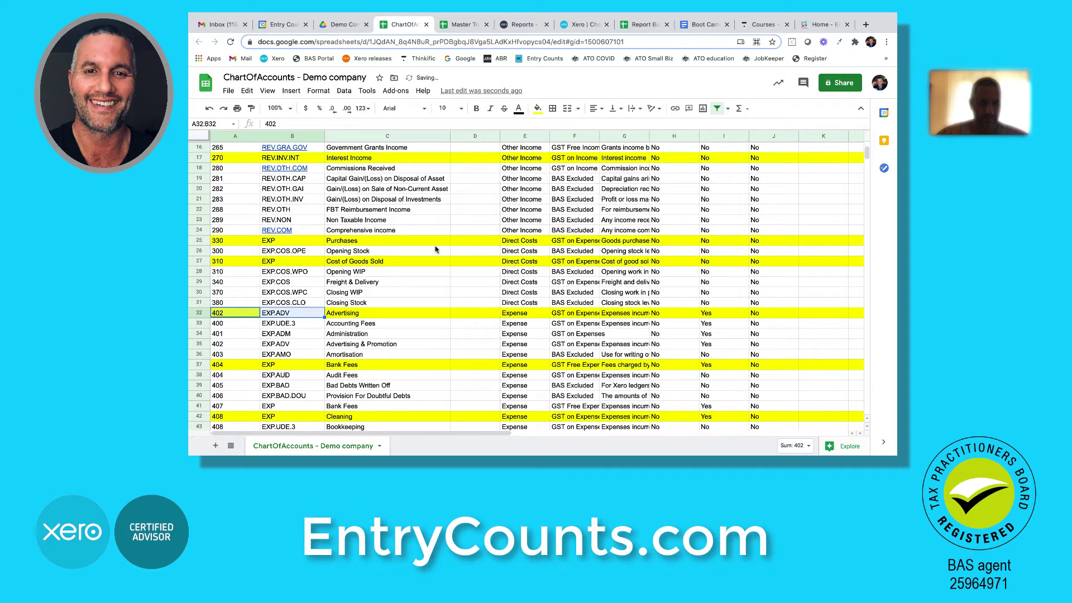
pyautogui.click(518, 108)
pyautogui.click(532, 158)
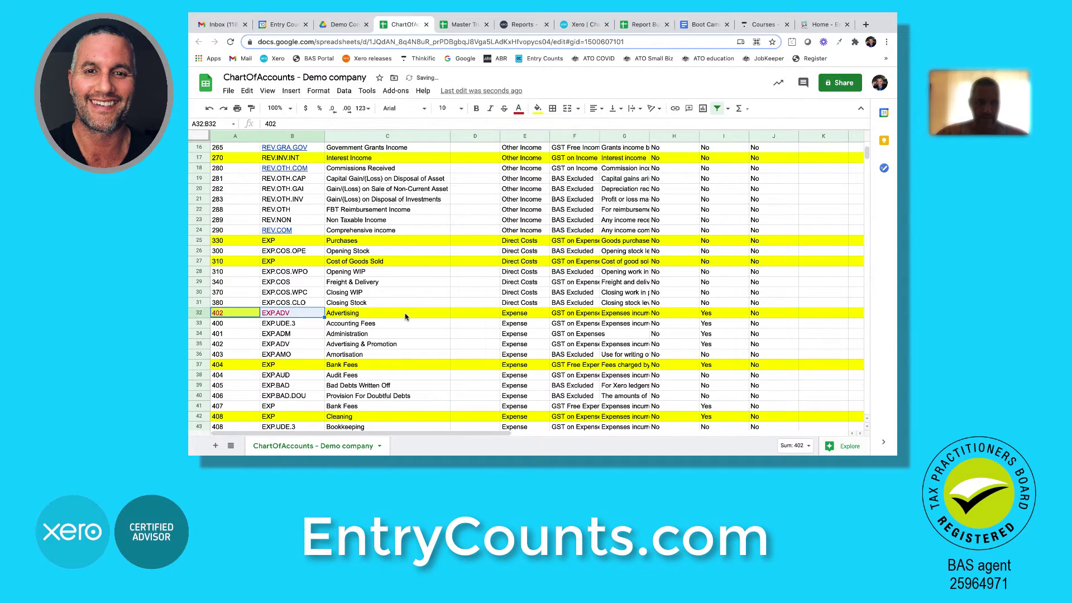
pyautogui.click(385, 335)
# Delete the duplicate Advertising & Promotion row 35
pyautogui.click(201, 345)
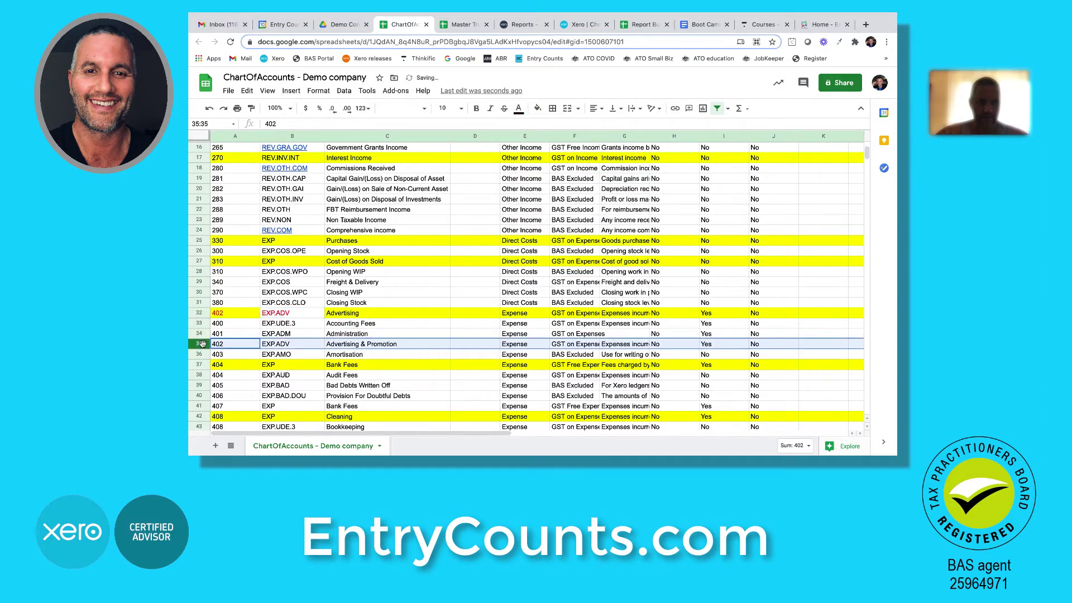
pyautogui.rightClick(202, 346)
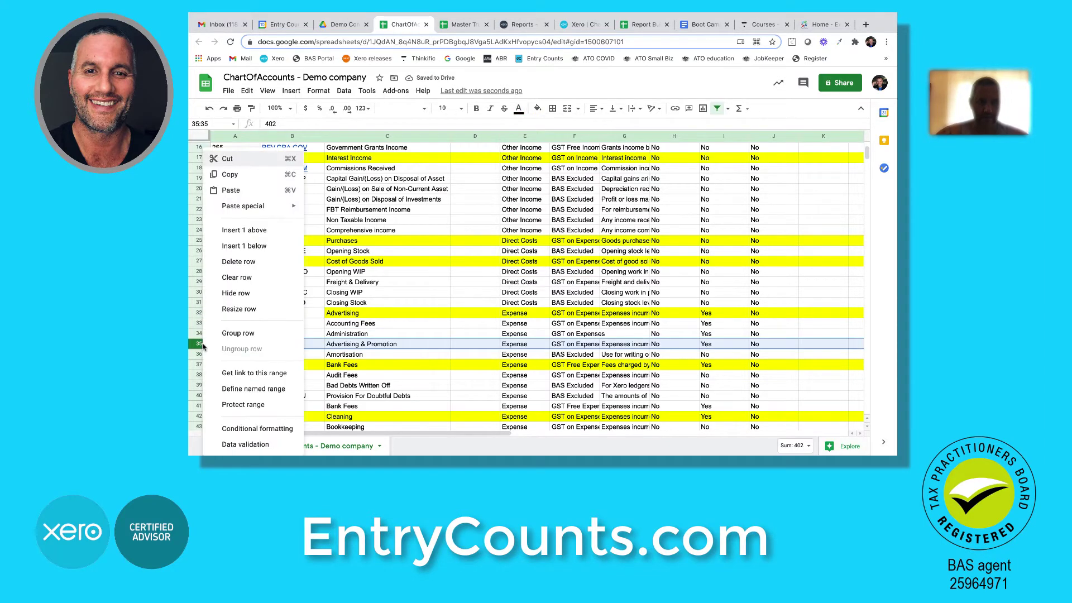
pyautogui.click(245, 262)
# Change the clashing Bank Fees code 404 to 407
pyautogui.moveTo(228, 316); pyautogui.dragTo(360, 314)
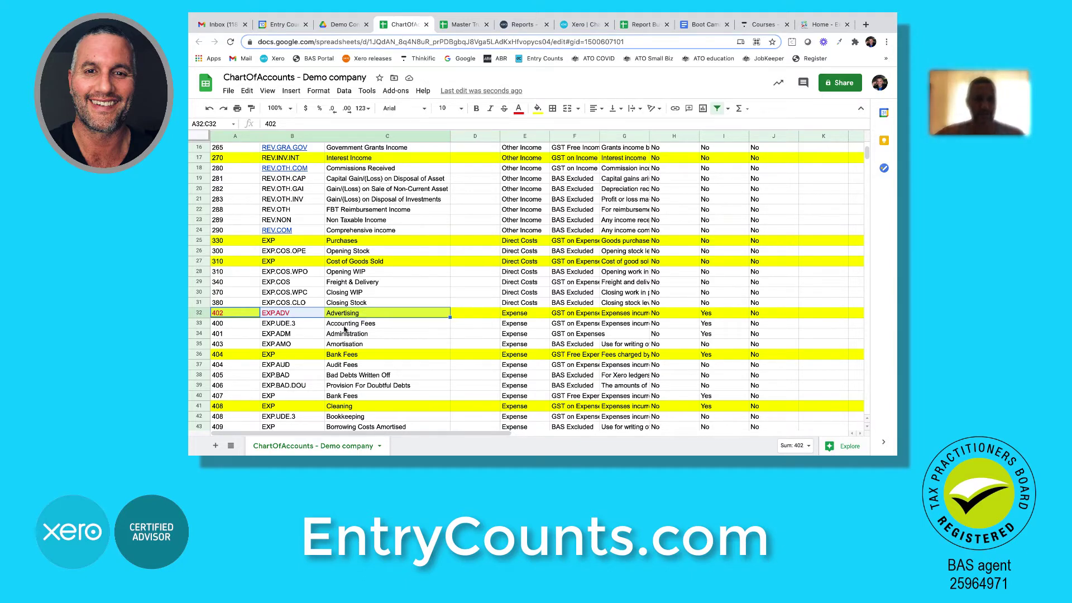
pyautogui.click(346, 330)
pyautogui.scroll(-2, 335, 338)
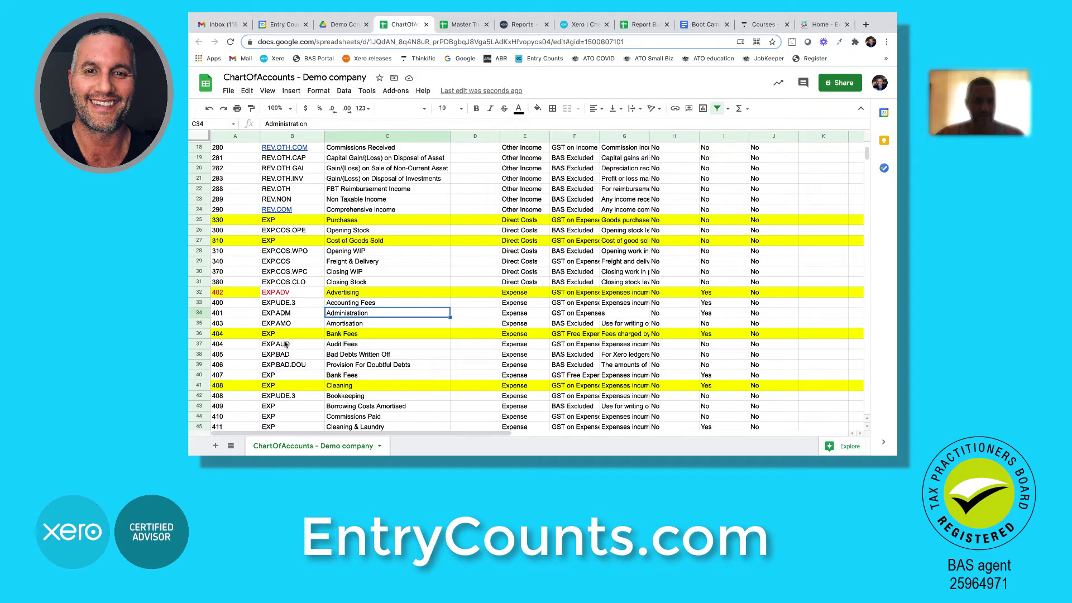
pyautogui.moveTo(229, 336); pyautogui.dragTo(231, 345)
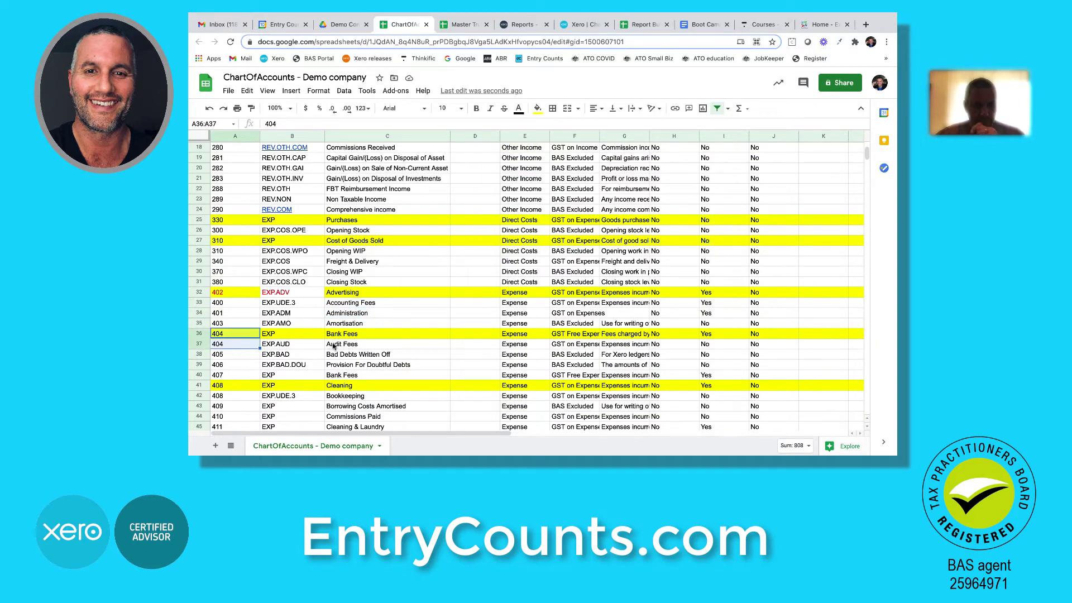
pyautogui.click(347, 377)
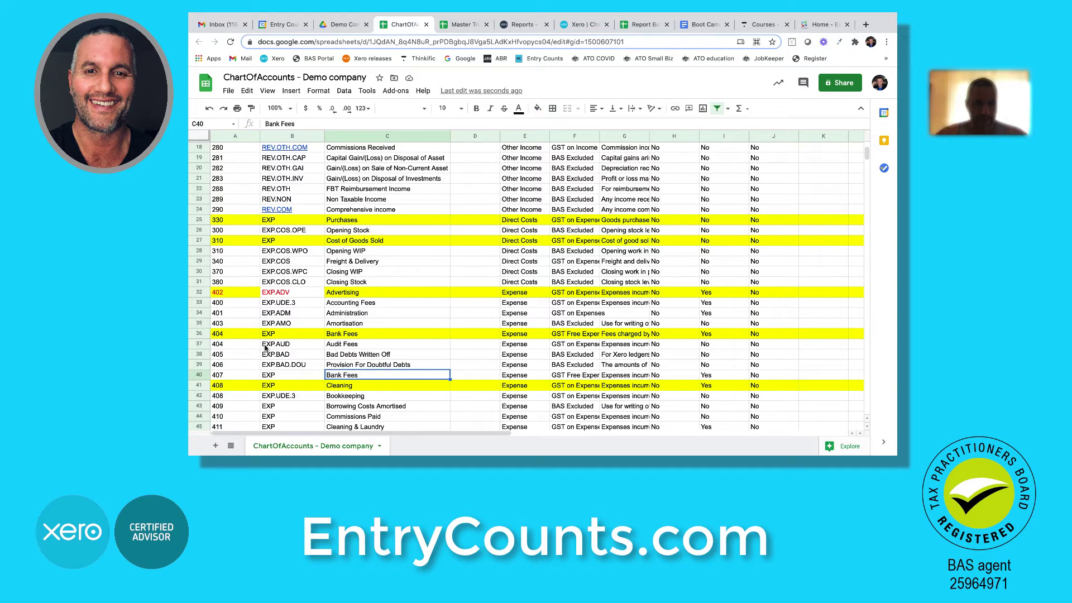
pyautogui.click(239, 334)
pyautogui.write('407')
pyautogui.press('Return')
# Delete the duplicate Bank Fees row 40
pyautogui.click(200, 374)
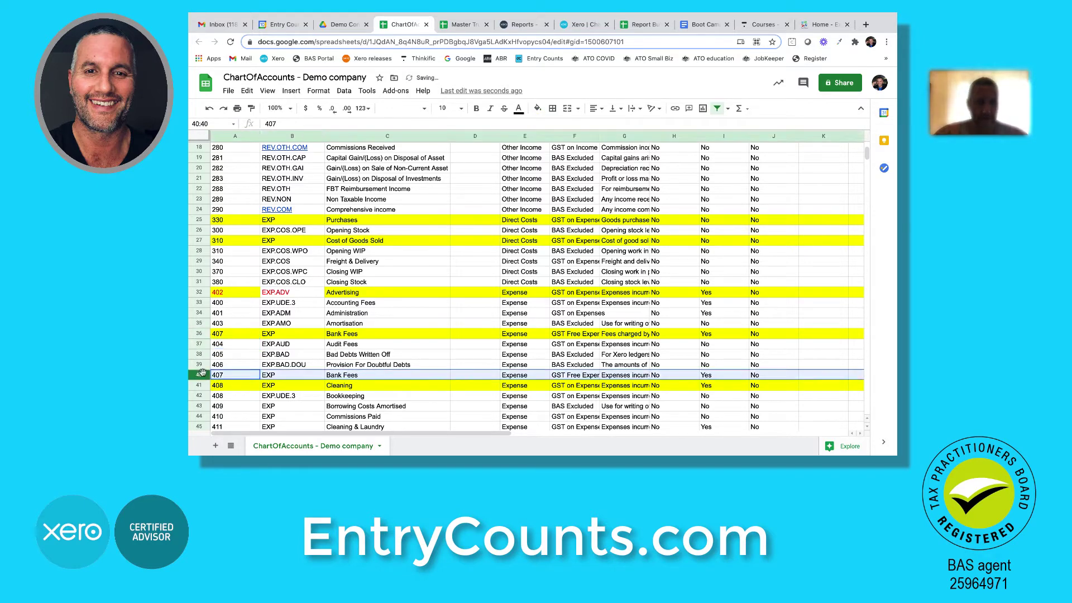
pyautogui.rightClick(201, 374)
pyautogui.click(246, 263)
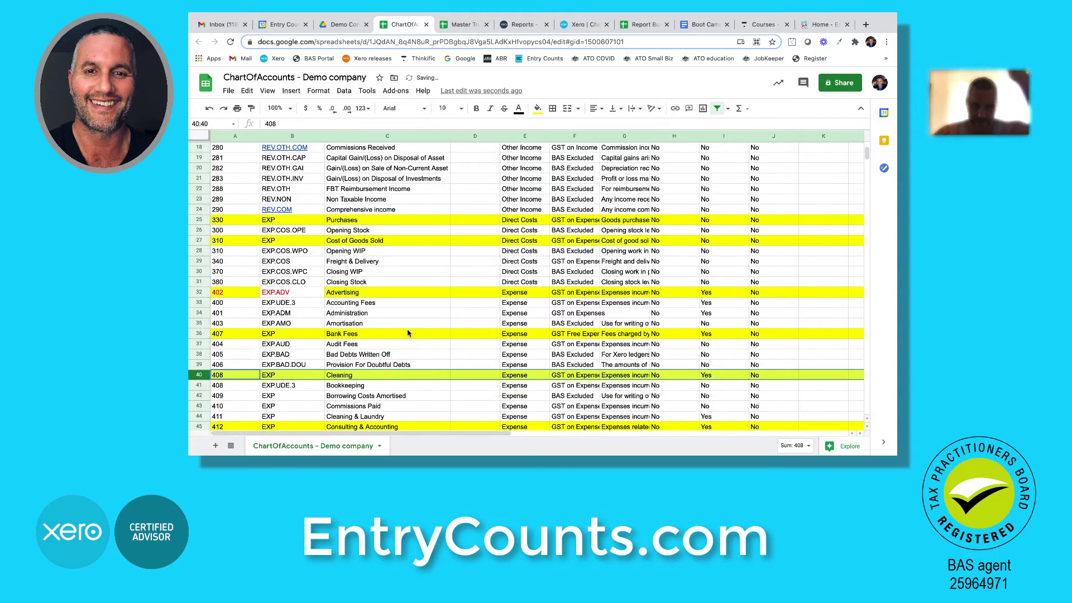
# Set the yellow Cleaning account's code in A40 to 411
pyautogui.click(407, 333)
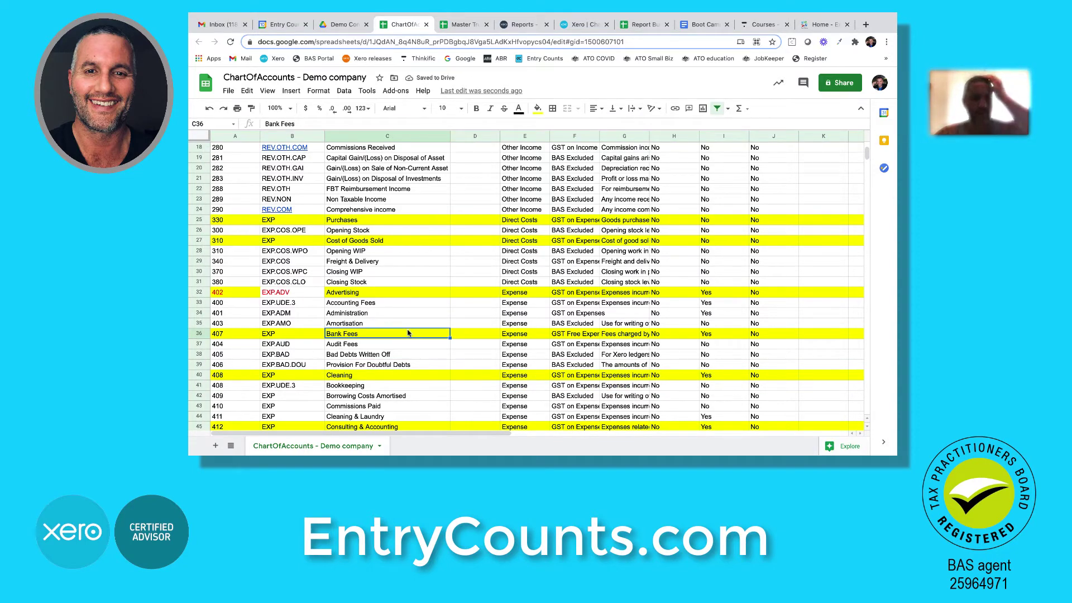
pyautogui.moveTo(235, 334); pyautogui.dragTo(234, 345)
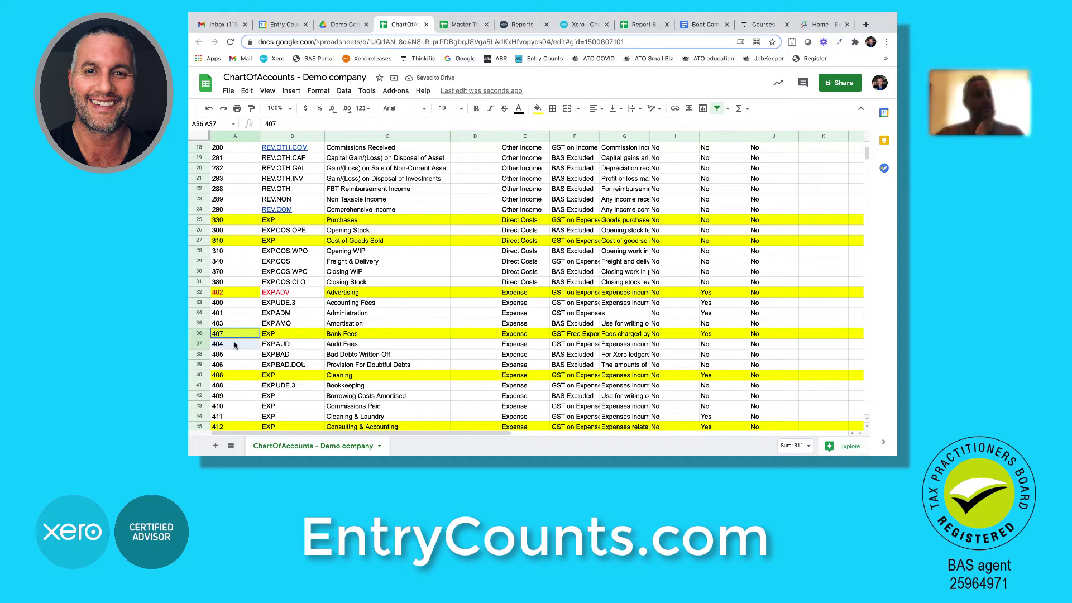
pyautogui.moveTo(346, 337); pyautogui.dragTo(345, 345)
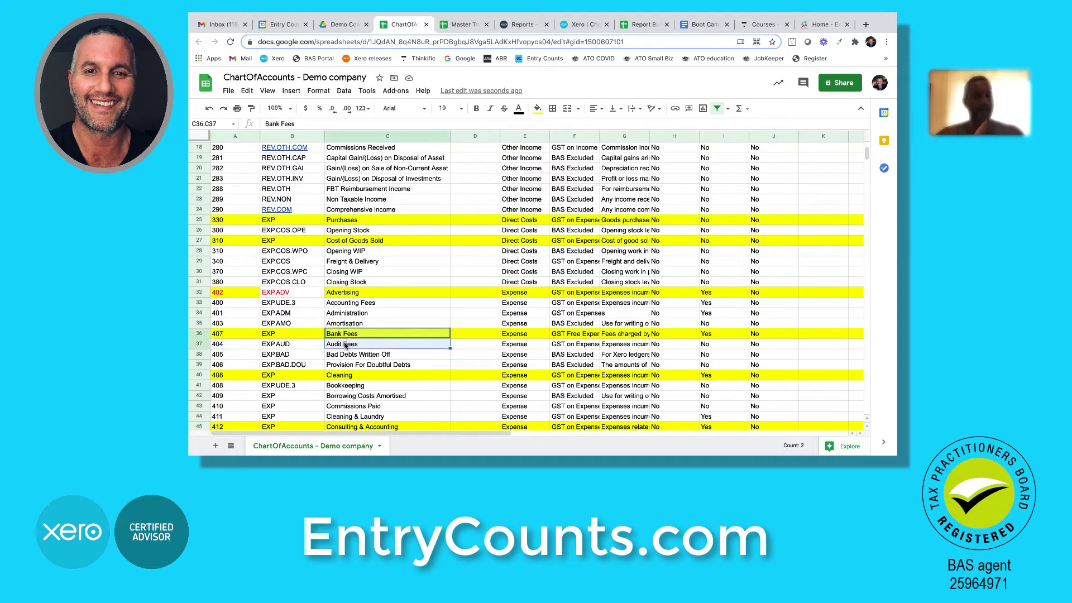
pyautogui.scroll(-2, 344, 347)
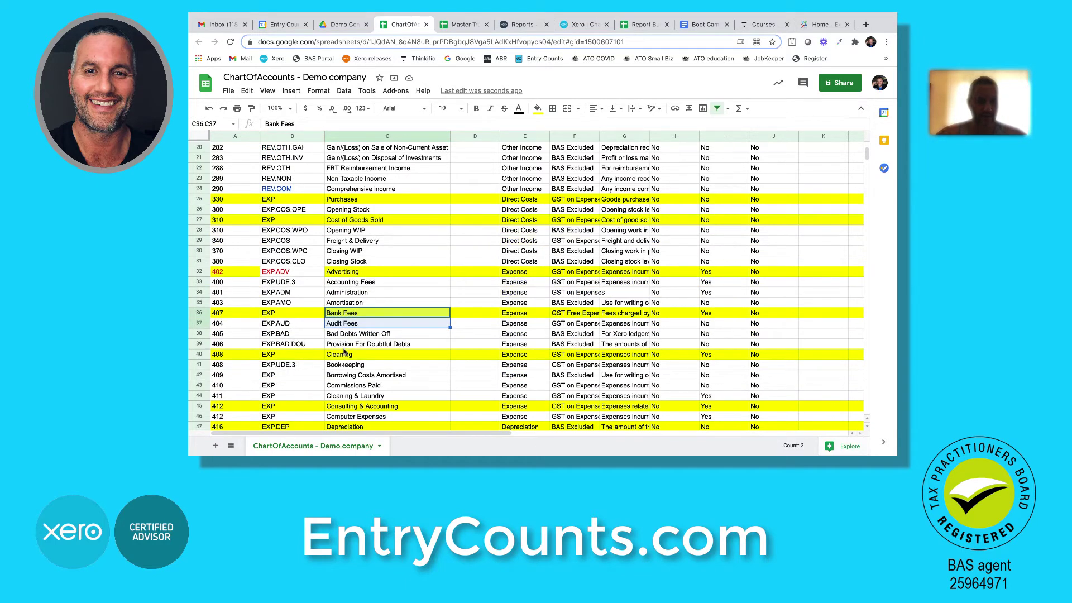
pyautogui.click(349, 376)
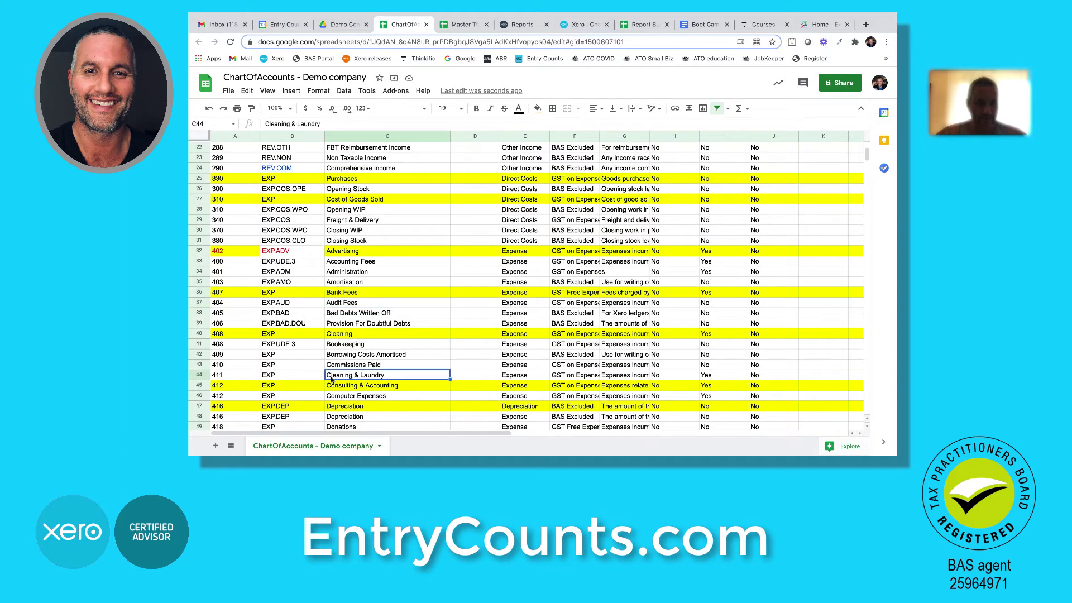
pyautogui.click(245, 334)
pyautogui.write('411')
pyautogui.press('Return')
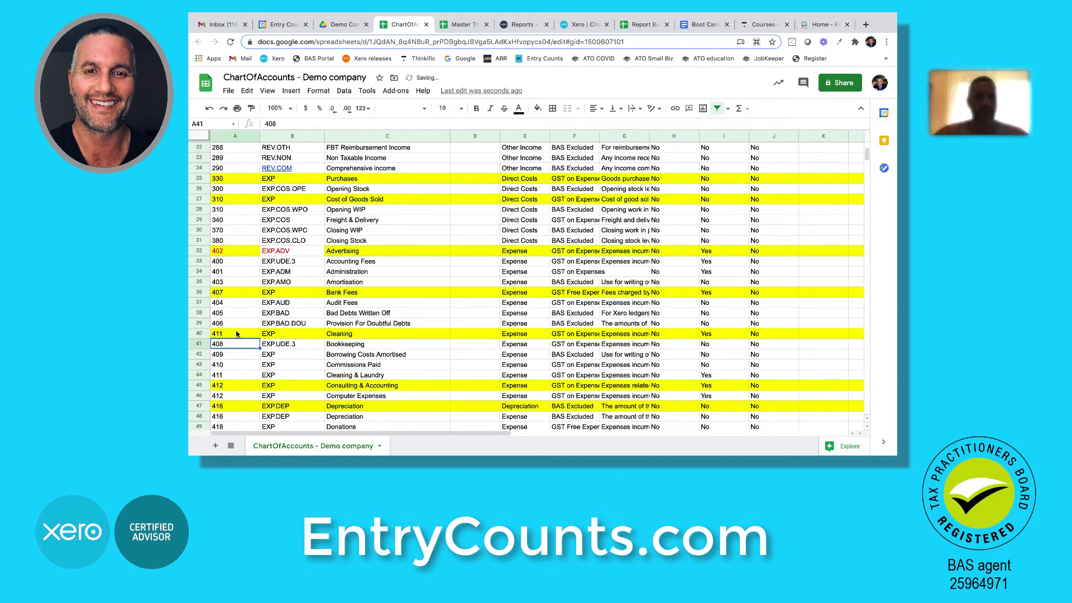
# Compare the Cleaning row A40–C40 with Master Trust's Cleaning & Laundry in C44
pyautogui.click(237, 335)
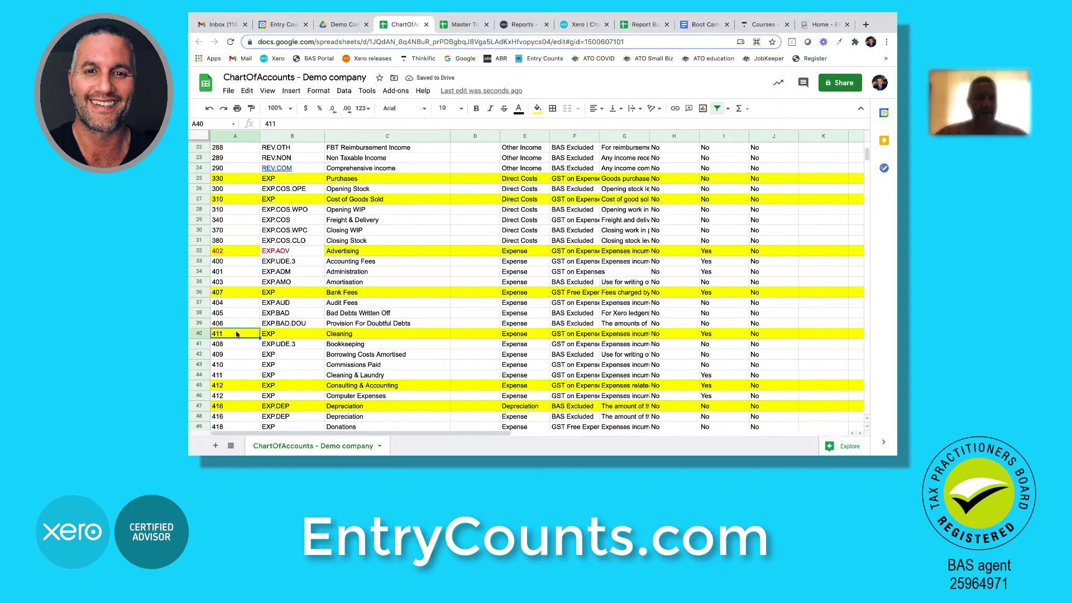
pyautogui.click(347, 335)
pyautogui.click(518, 108)
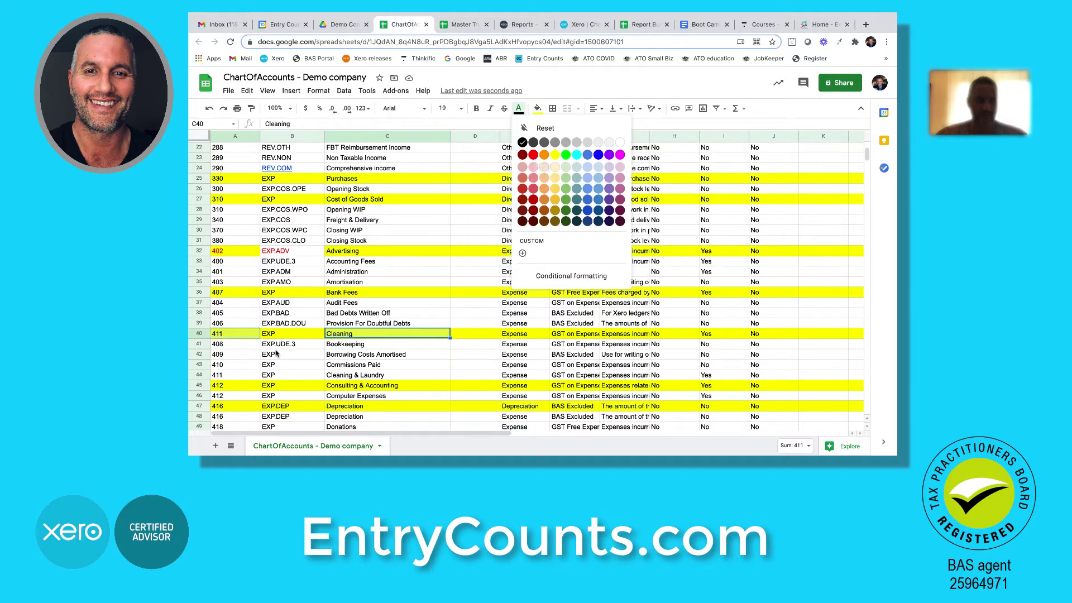
pyautogui.moveTo(235, 335); pyautogui.dragTo(359, 339)
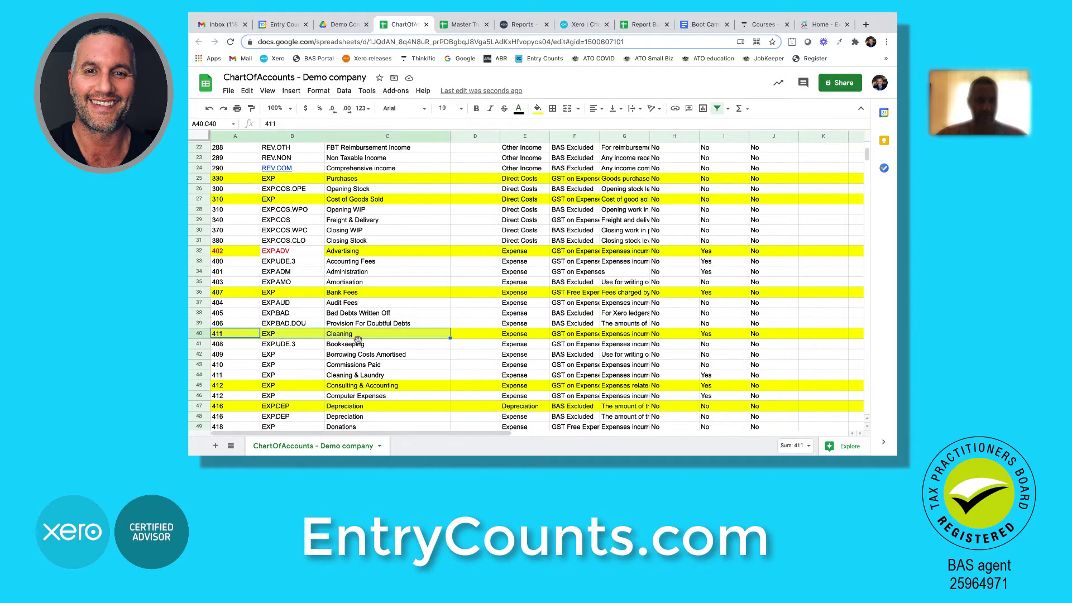
pyautogui.click(361, 374)
pyautogui.moveTo(235, 334); pyautogui.dragTo(349, 335)
pyautogui.click(354, 377)
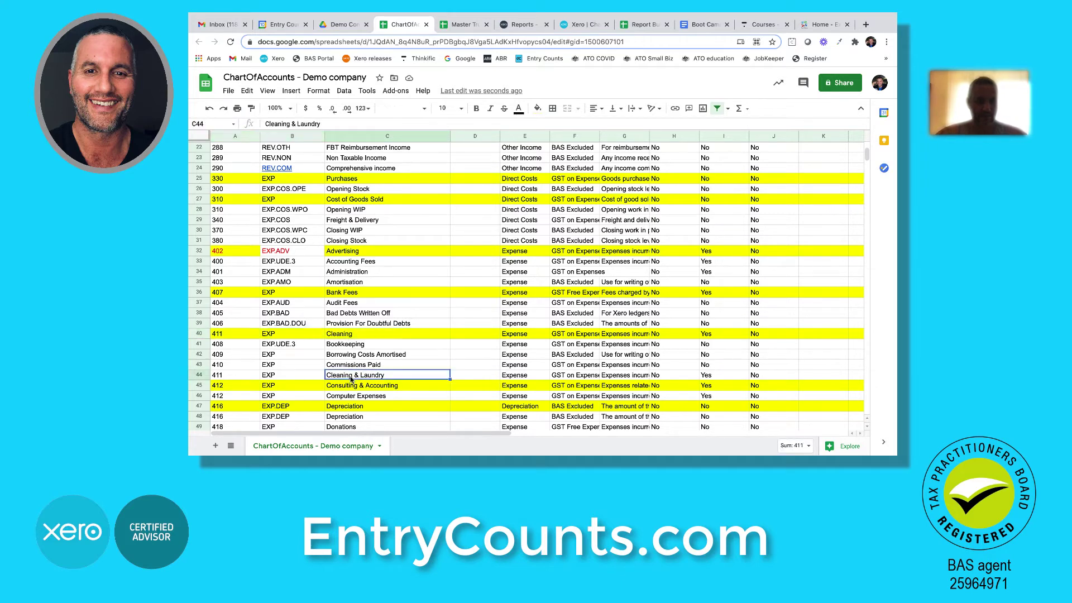
# Delete the Cleaning & Laundry and Consulting & Accounting rows
pyautogui.click(200, 375)
pyautogui.rightClick(200, 375)
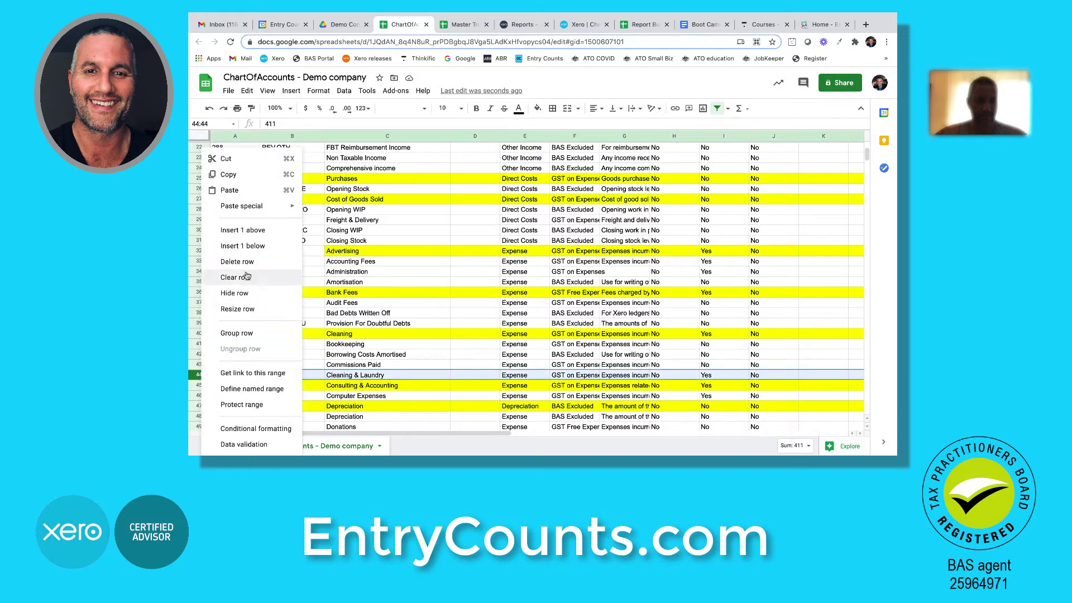
pyautogui.click(262, 262)
pyautogui.click(362, 357)
pyautogui.scroll(-2, 363, 352)
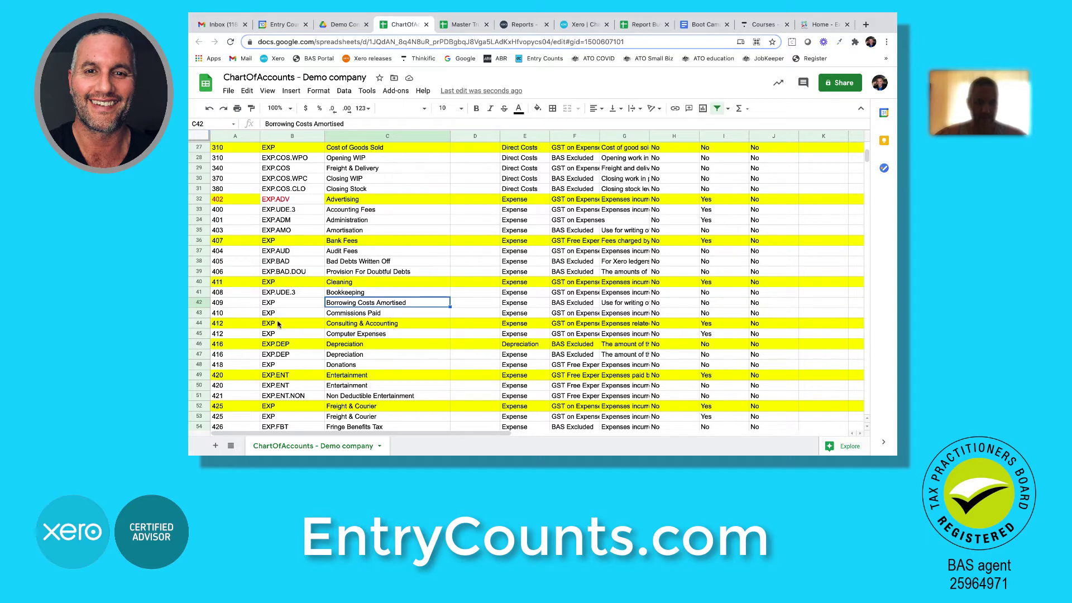
pyautogui.click(347, 211)
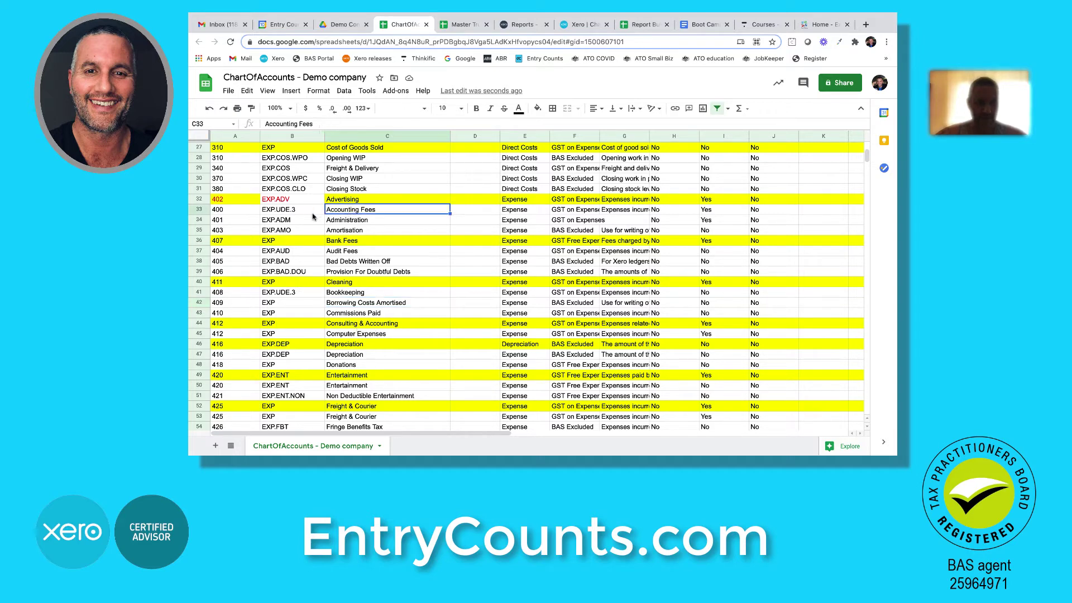
pyautogui.click(202, 324)
pyautogui.rightClick(202, 324)
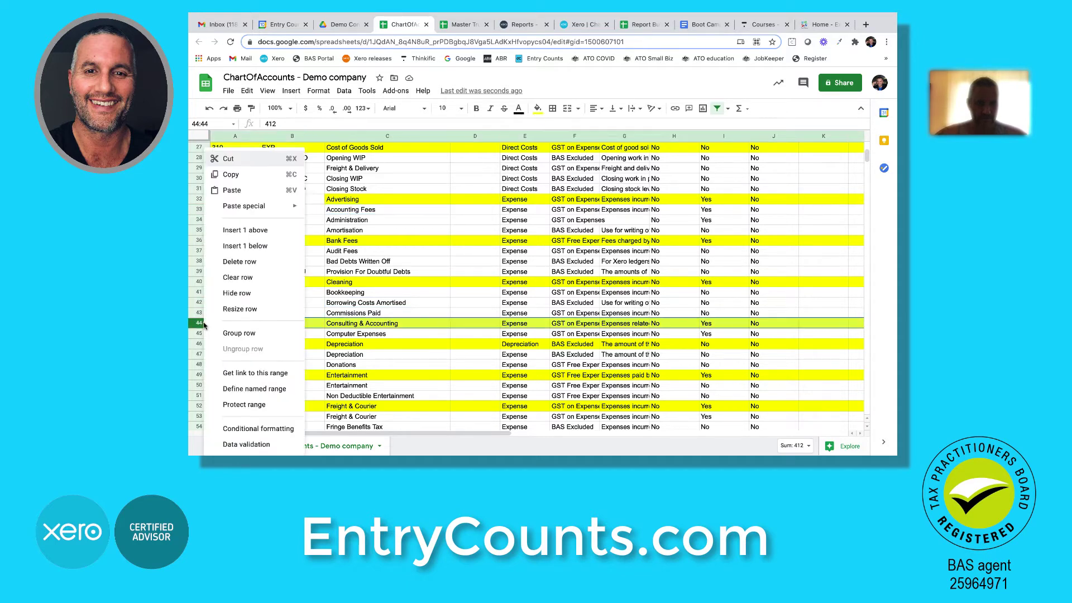
pyautogui.click(249, 262)
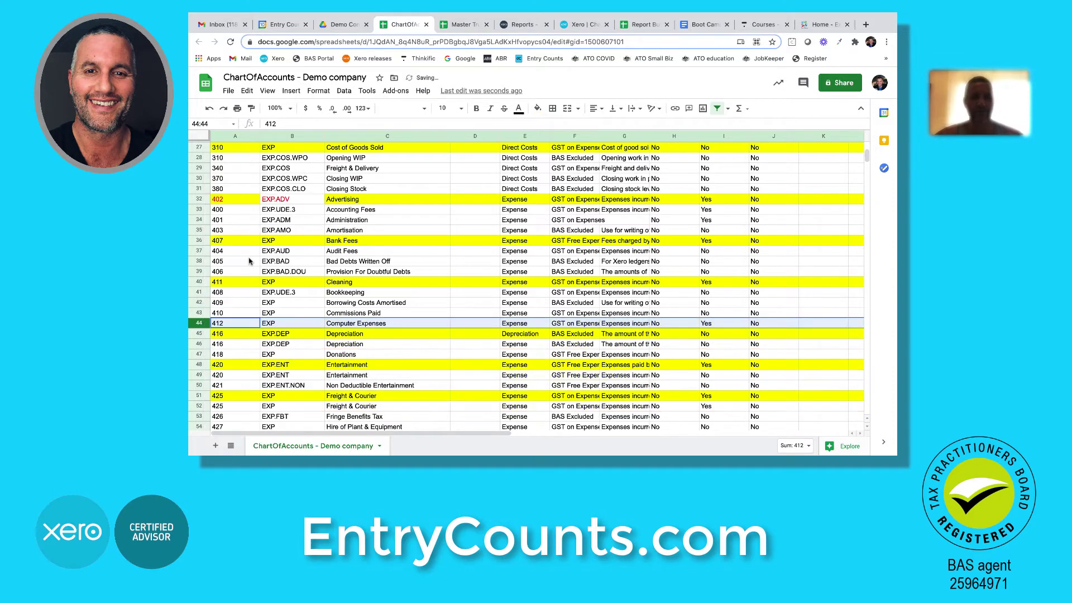
# Delete the duplicate Depreciation, Entertainment and Freight & Courier rows
pyautogui.click(370, 343)
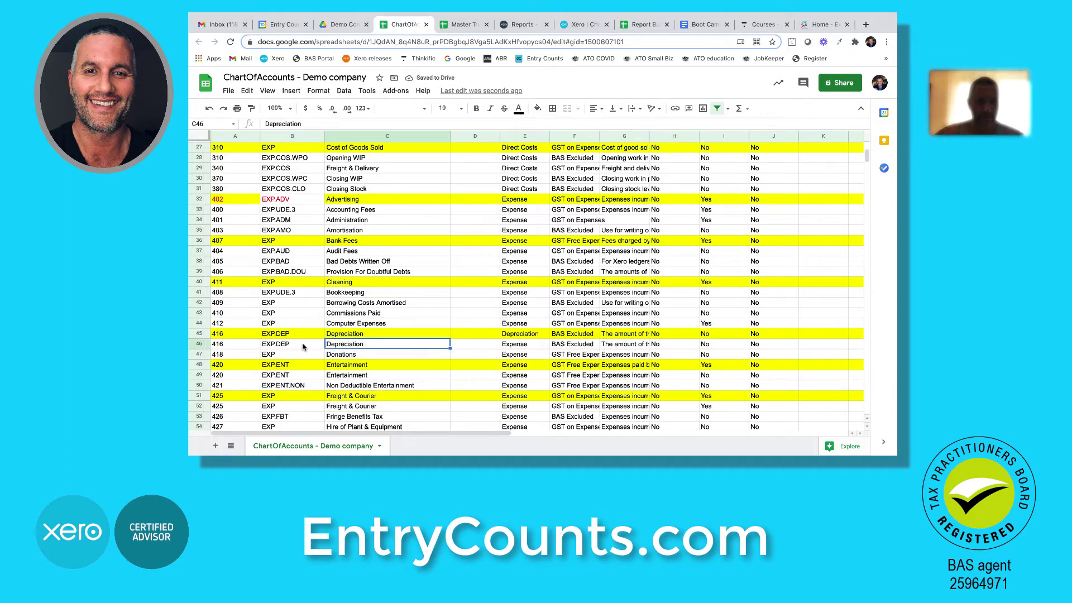
pyautogui.rightClick(204, 344)
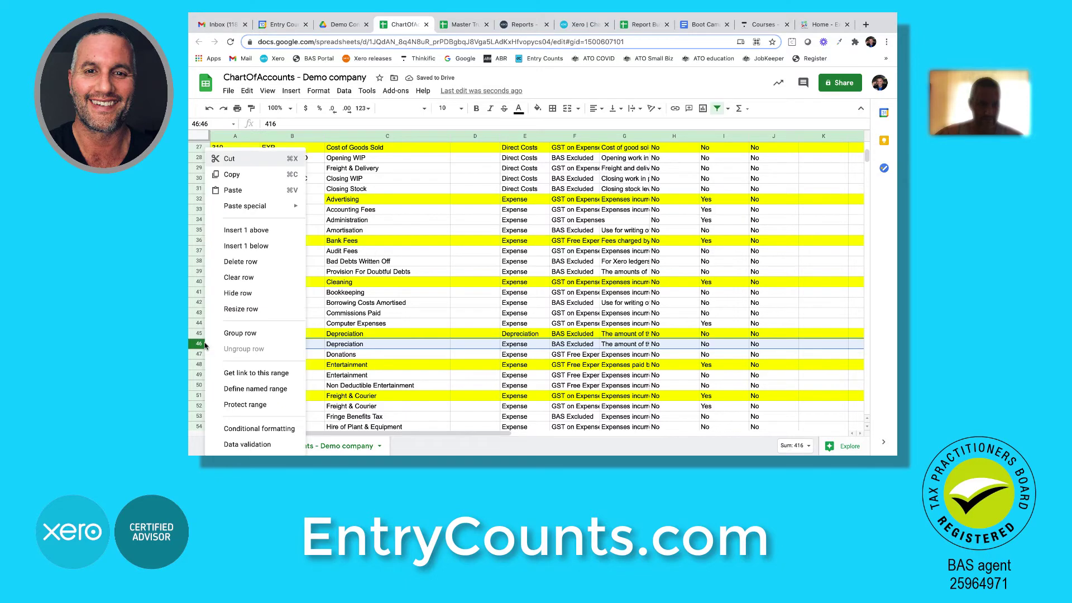
pyautogui.click(250, 262)
pyautogui.scroll(-1, 372, 377)
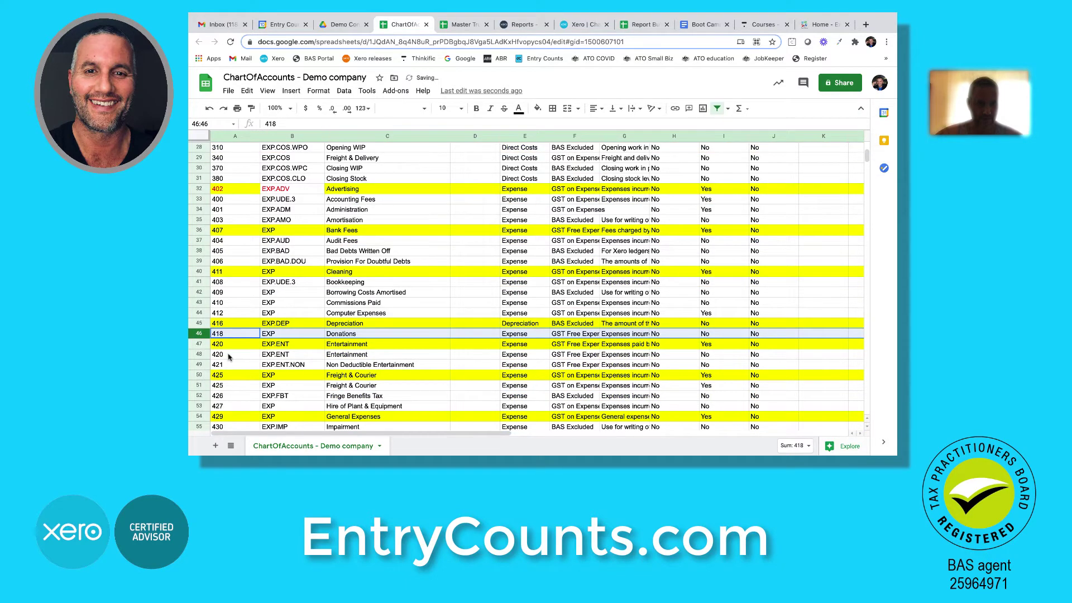
pyautogui.rightClick(201, 355)
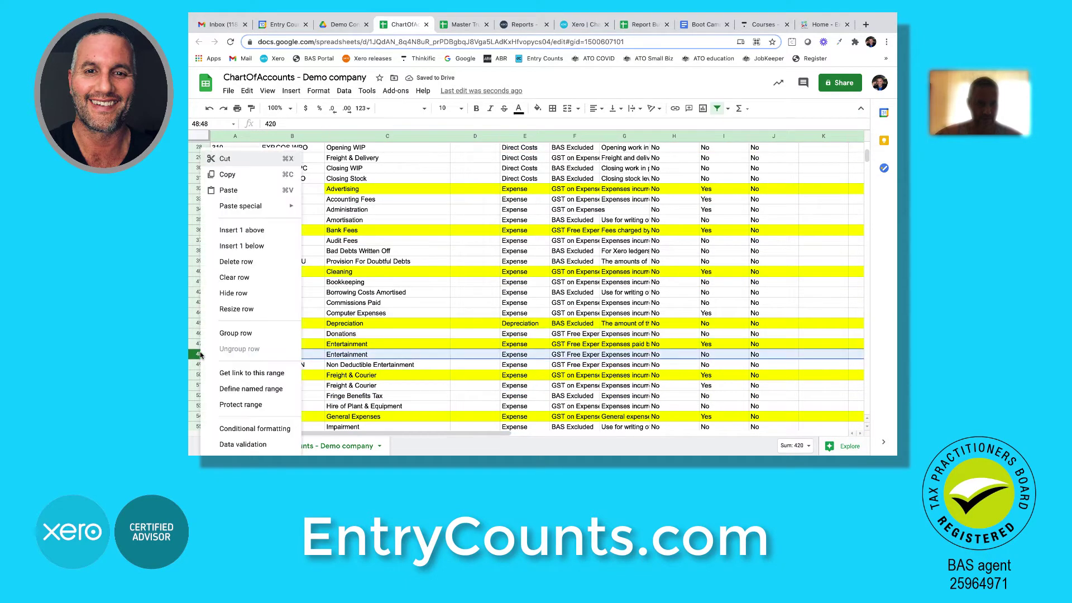
pyautogui.click(250, 262)
pyautogui.scroll(-2, 374, 369)
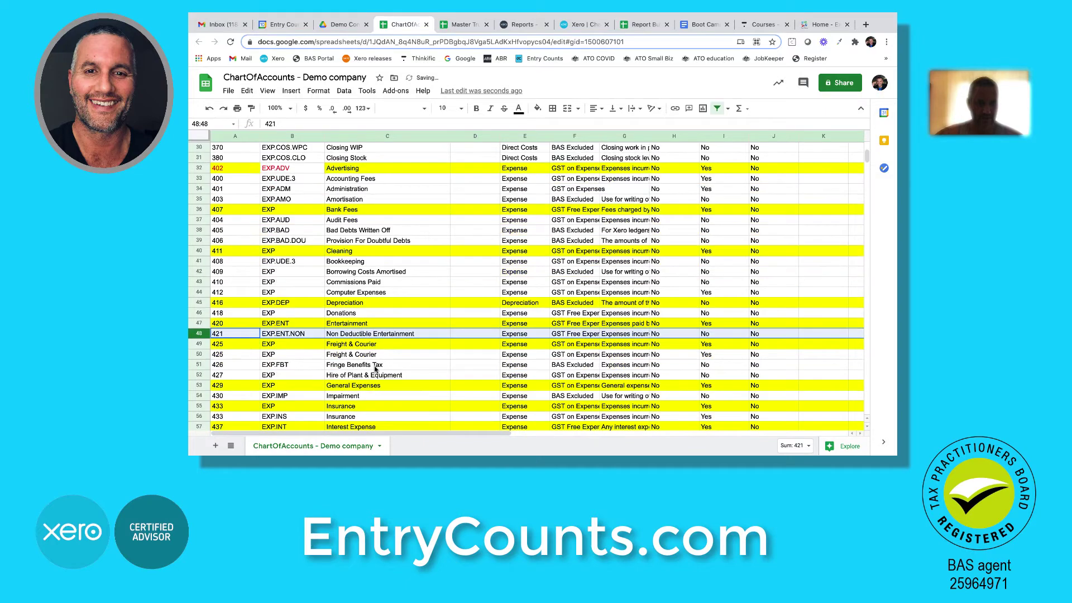
pyautogui.click(204, 357)
pyautogui.rightClick(205, 357)
pyautogui.click(250, 261)
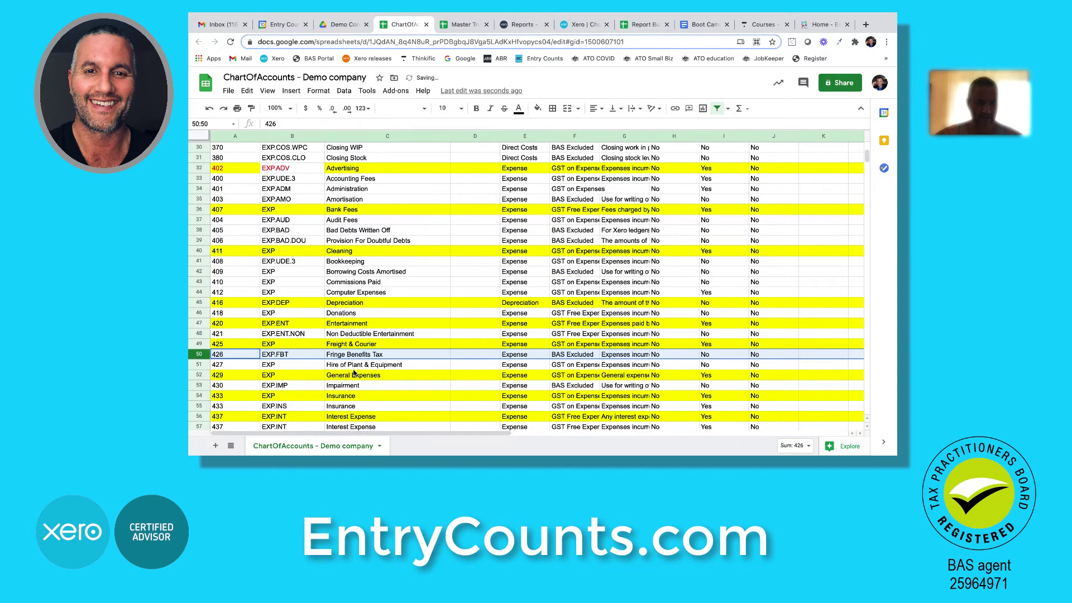
# Jump to the last account in the Name column, then return toward the top of the list
pyautogui.scroll(-4, 357, 369)
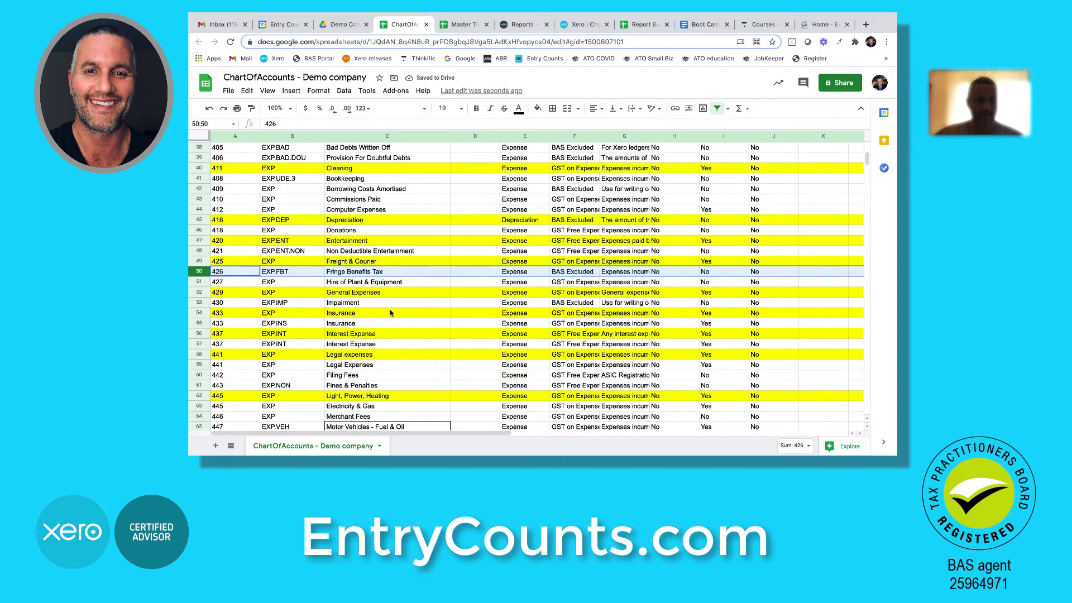
pyautogui.scroll(-1, 390, 359)
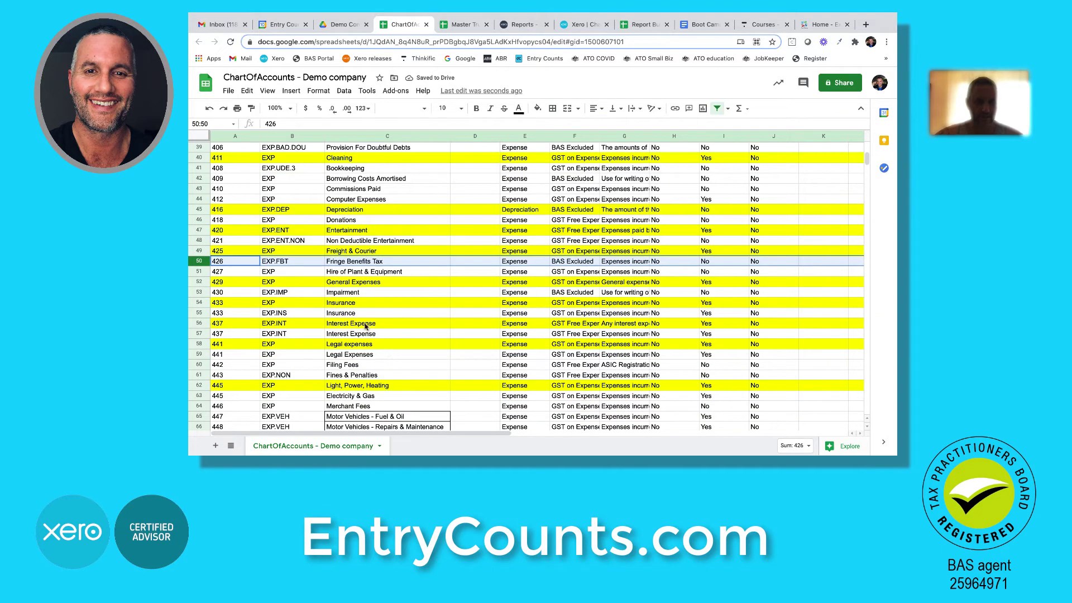
pyautogui.click(331, 307)
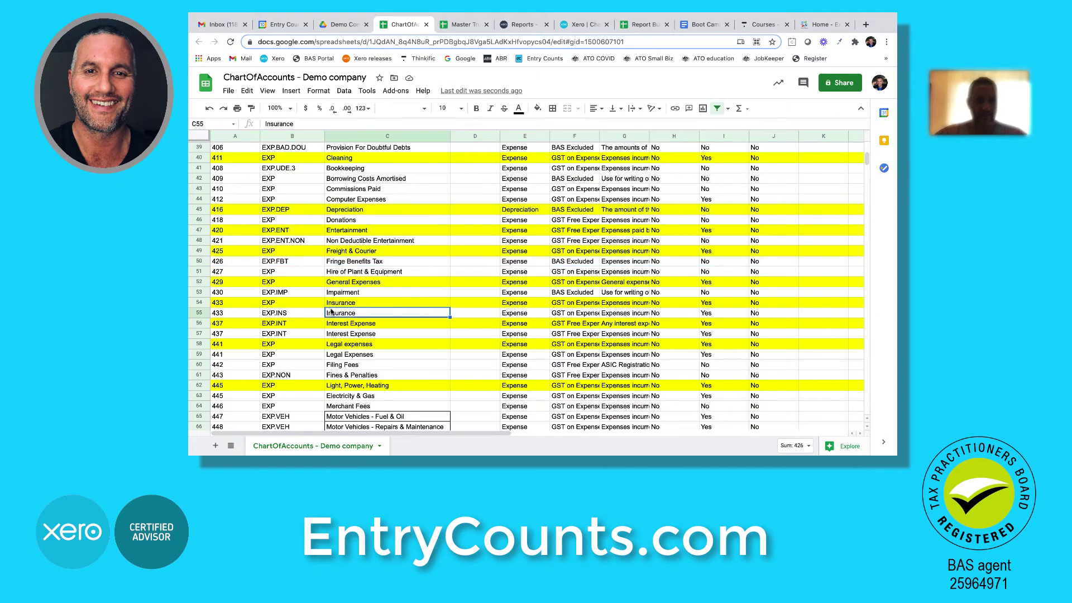
pyautogui.hotkey('ctrl', 'Down')
pyautogui.scroll(20, 405, 362)
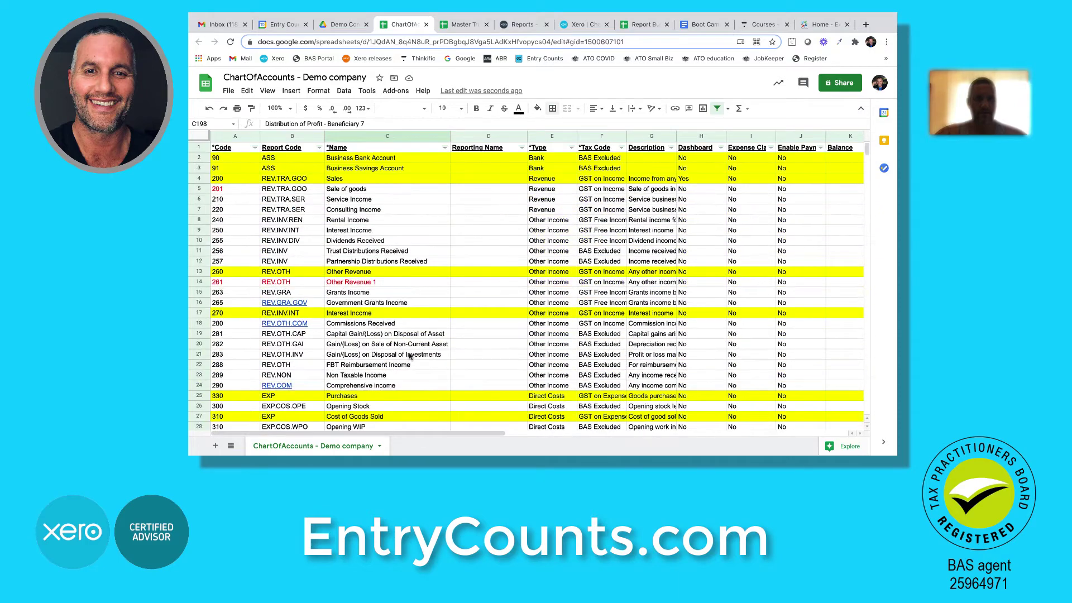
pyautogui.click(494, 211)
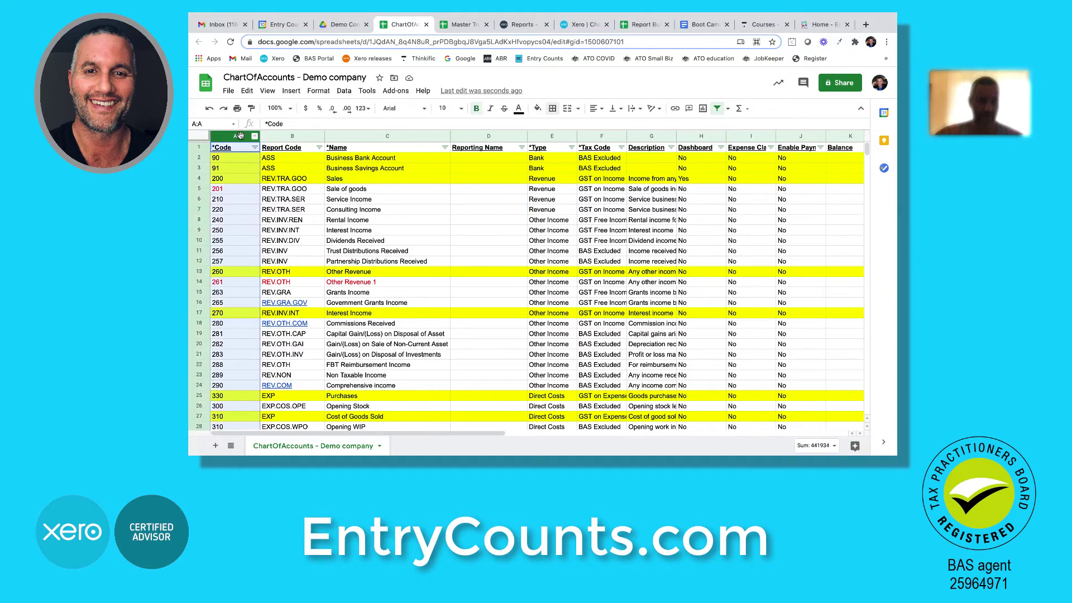
# Sort the account list A→Z by the Name column
pyautogui.click(388, 177)
pyautogui.click(445, 148)
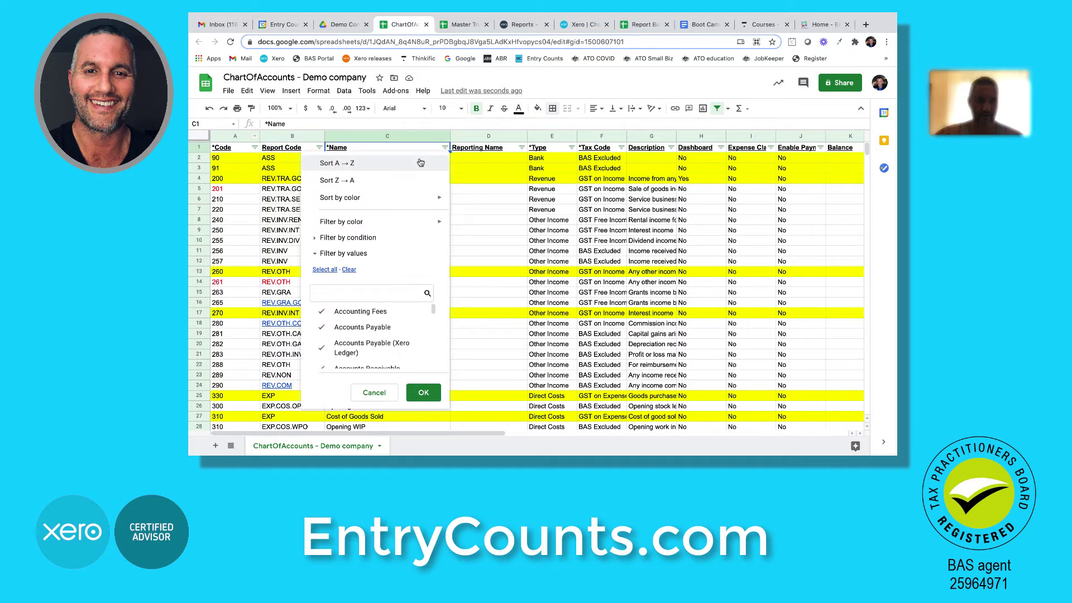
pyautogui.click(416, 166)
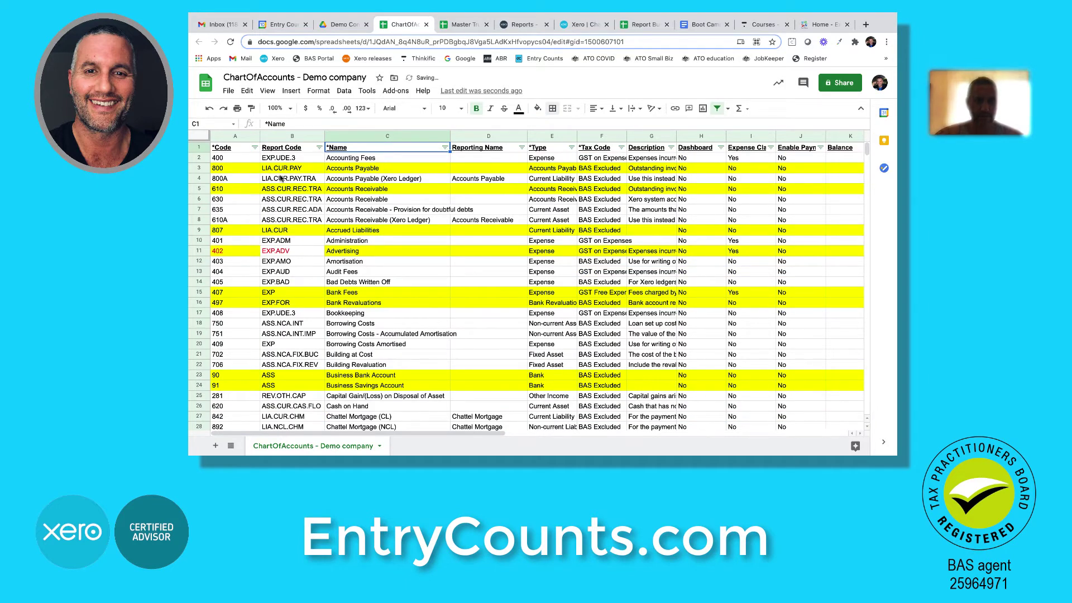
# Delete the duplicate Accounts Payable, Accounts Receivable (Xero Ledger) and 630 Accounts Receivable rows
pyautogui.rightClick(206, 179)
pyautogui.click(241, 261)
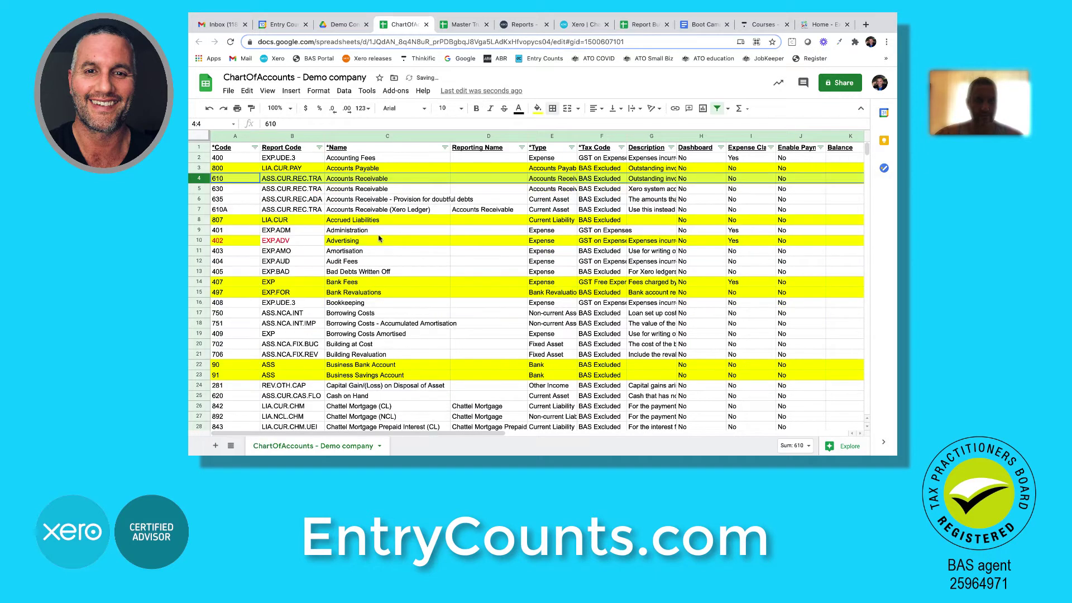
pyautogui.click(198, 209)
pyautogui.rightClick(198, 209)
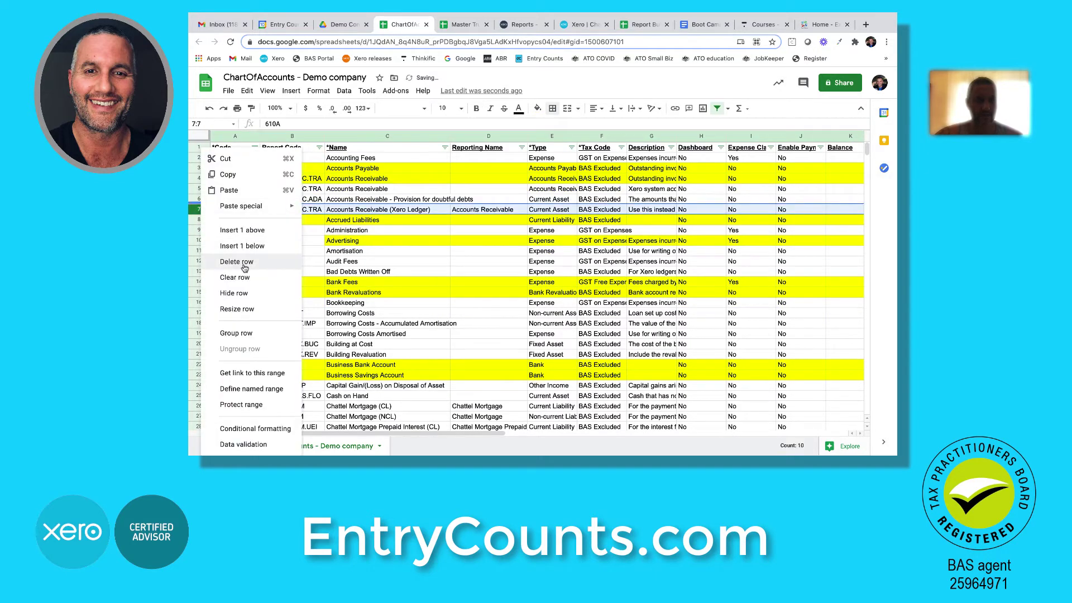
pyautogui.click(244, 267)
pyautogui.click(395, 253)
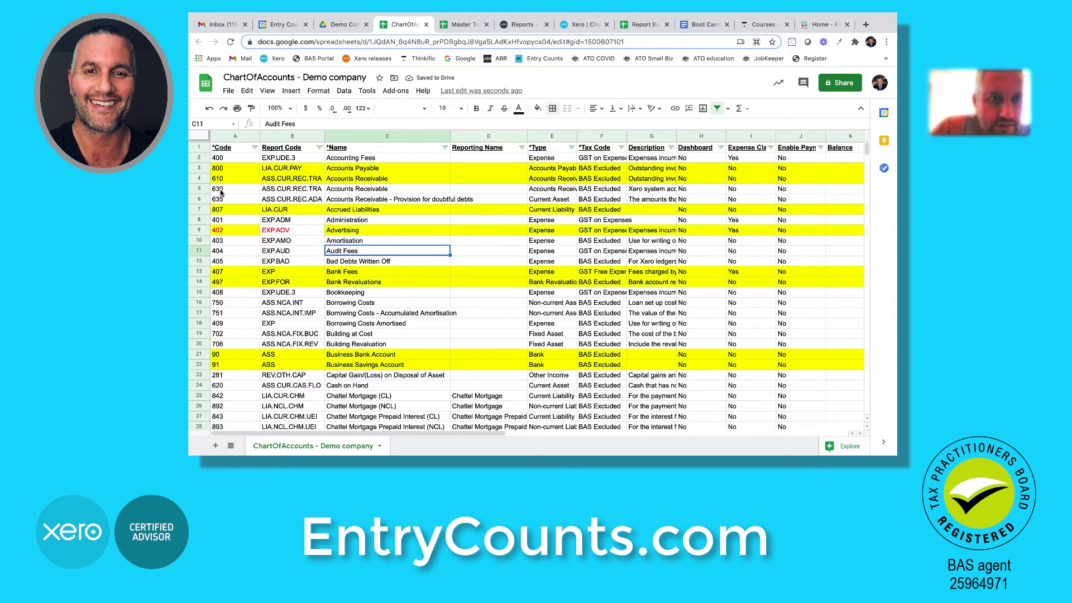
pyautogui.rightClick(201, 190)
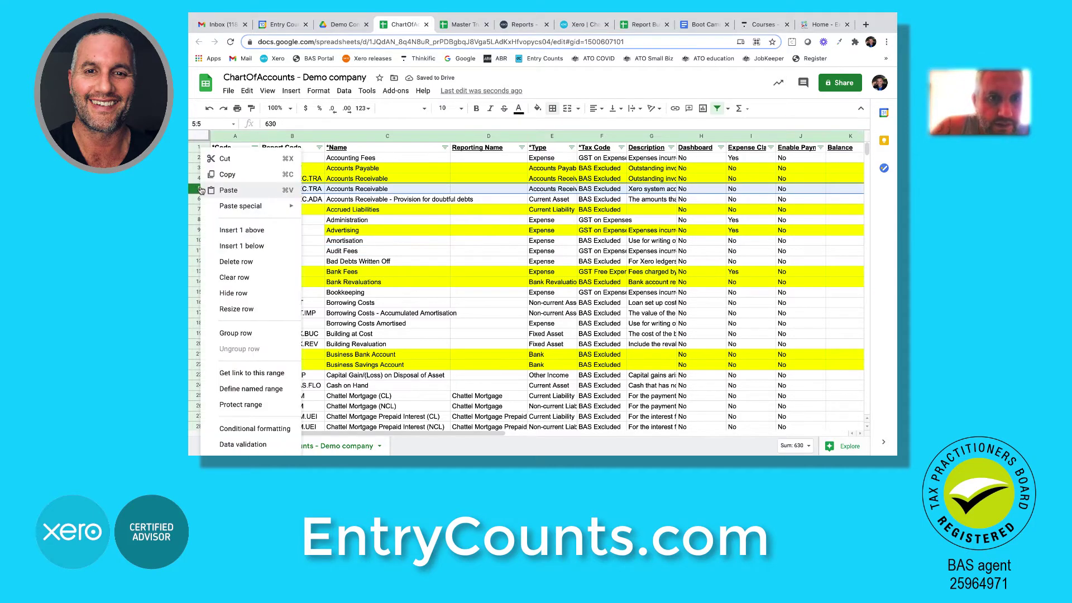
pyautogui.click(241, 260)
pyautogui.click(399, 211)
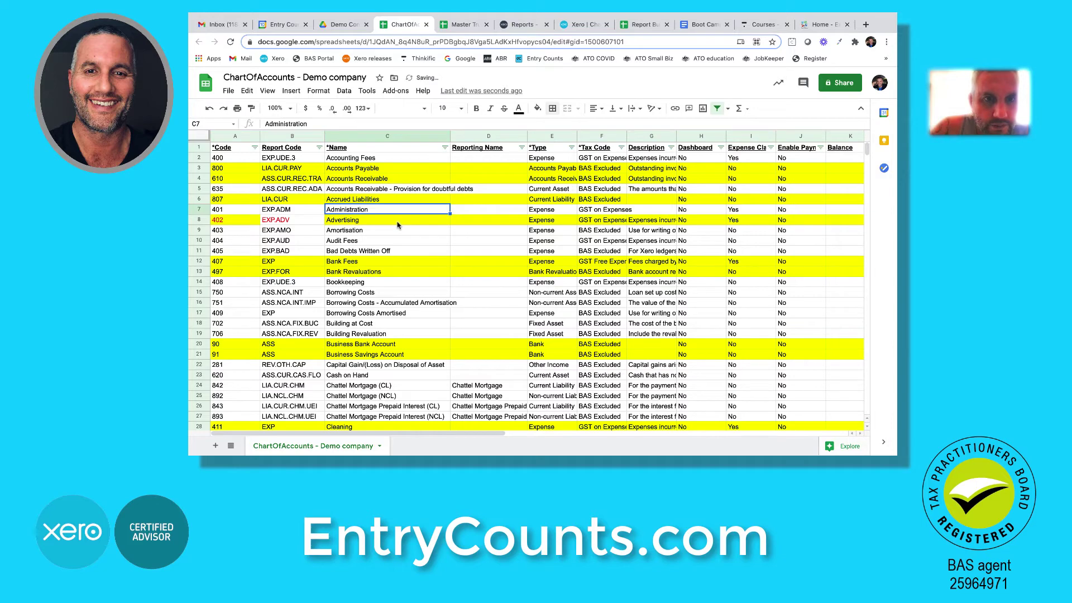
# Scroll to the end of the list to confirm it now finishes at row 229
pyautogui.scroll(-3, 394, 235)
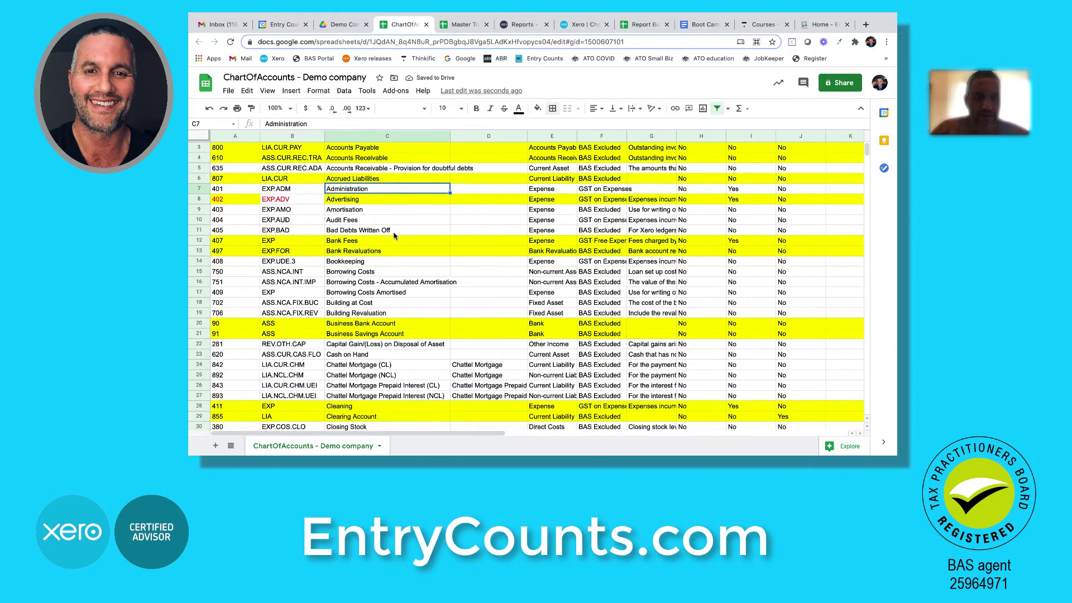
pyautogui.scroll(-5, 399, 233)
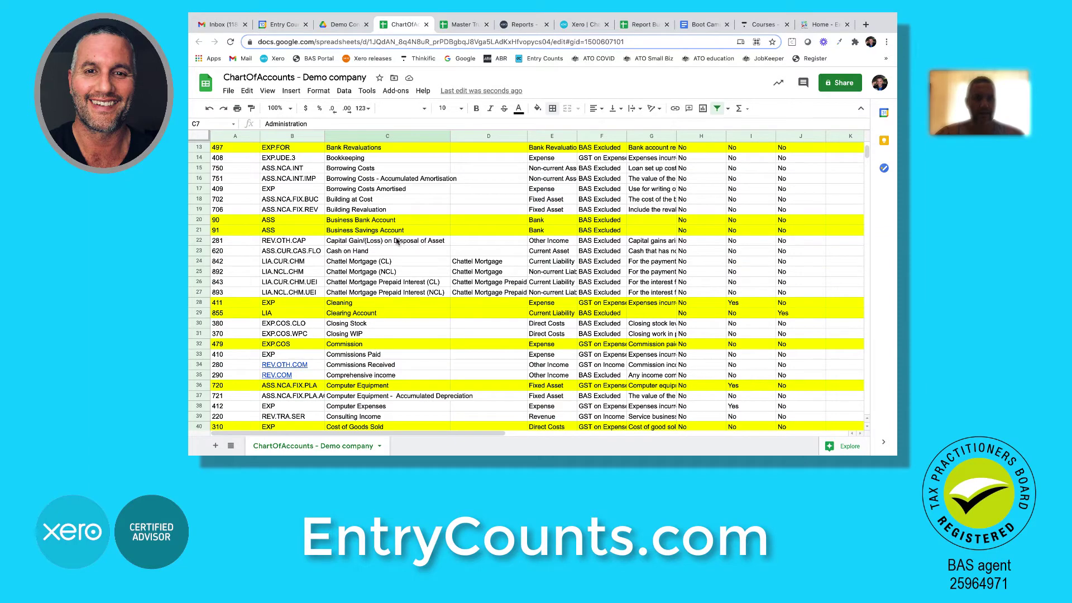
pyautogui.scroll(-1, 416, 239)
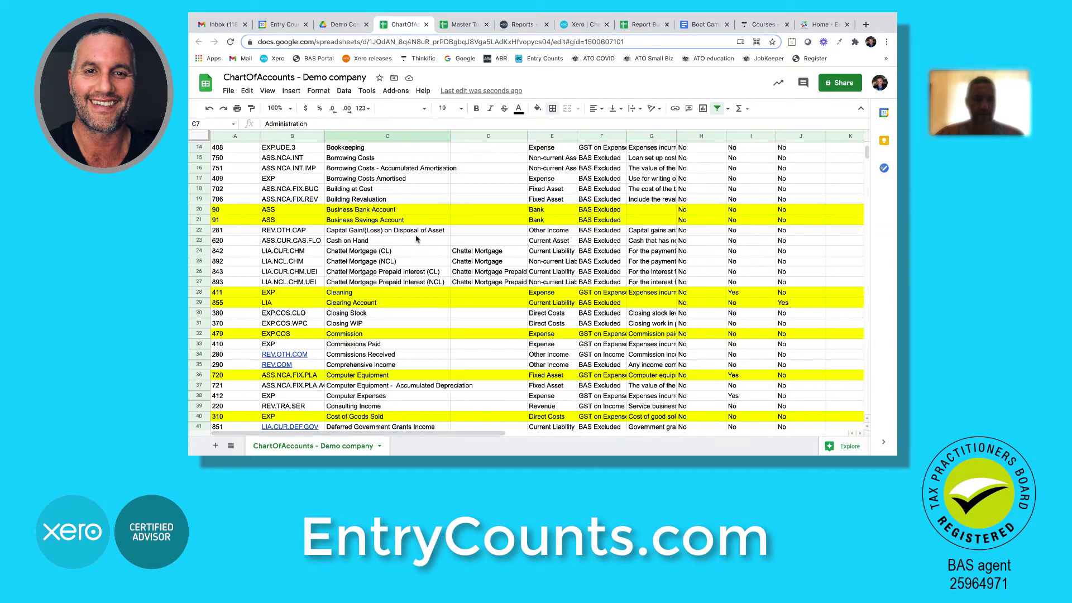
pyautogui.scroll(-2, 416, 239)
pyautogui.hotkey('ctrl', 'z')
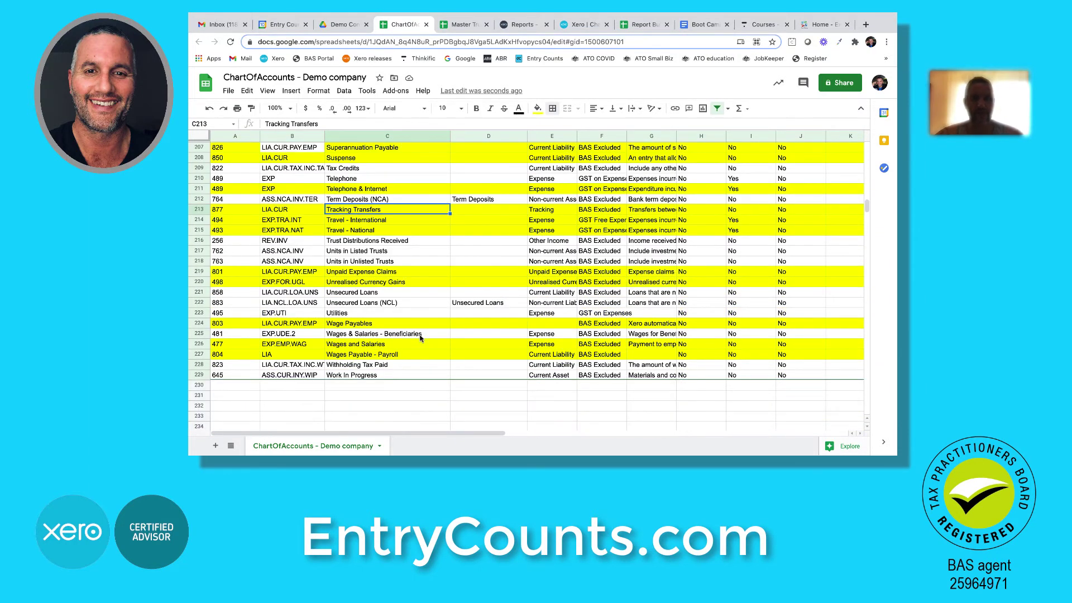
pyautogui.scroll(20, 420, 336)
pyautogui.scroll(12, 420, 338)
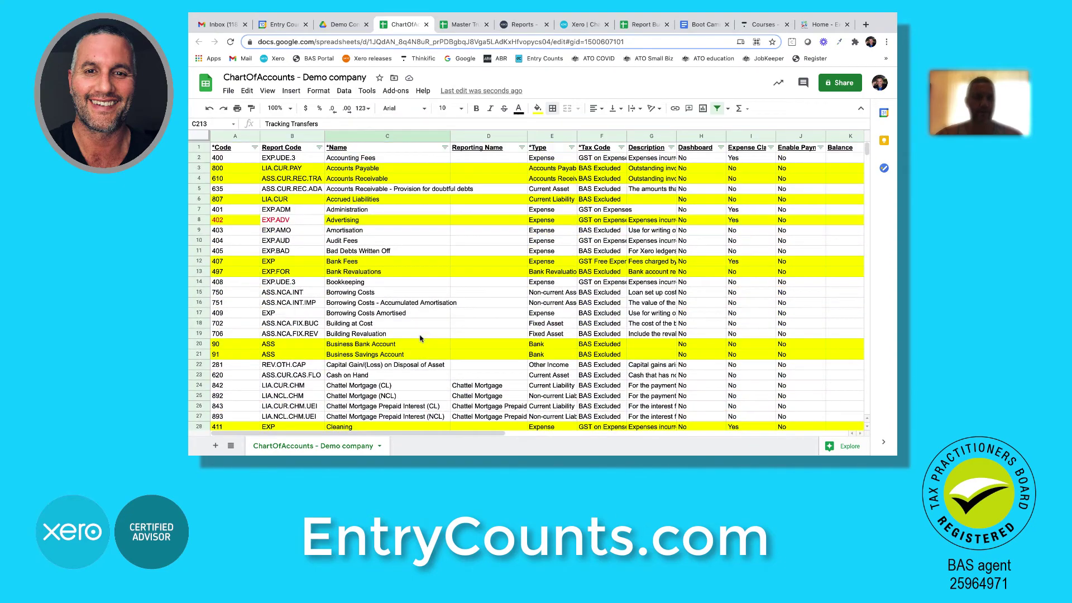
# Re-sort the accounts A→Z by the Code column
pyautogui.click(385, 221)
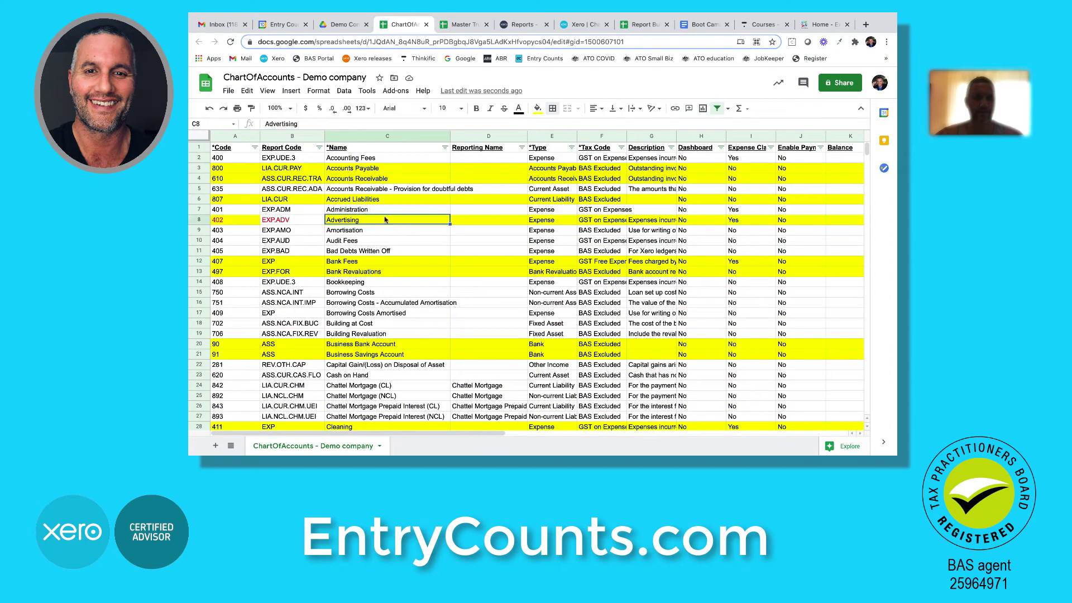
pyautogui.click(255, 147)
pyautogui.click(301, 164)
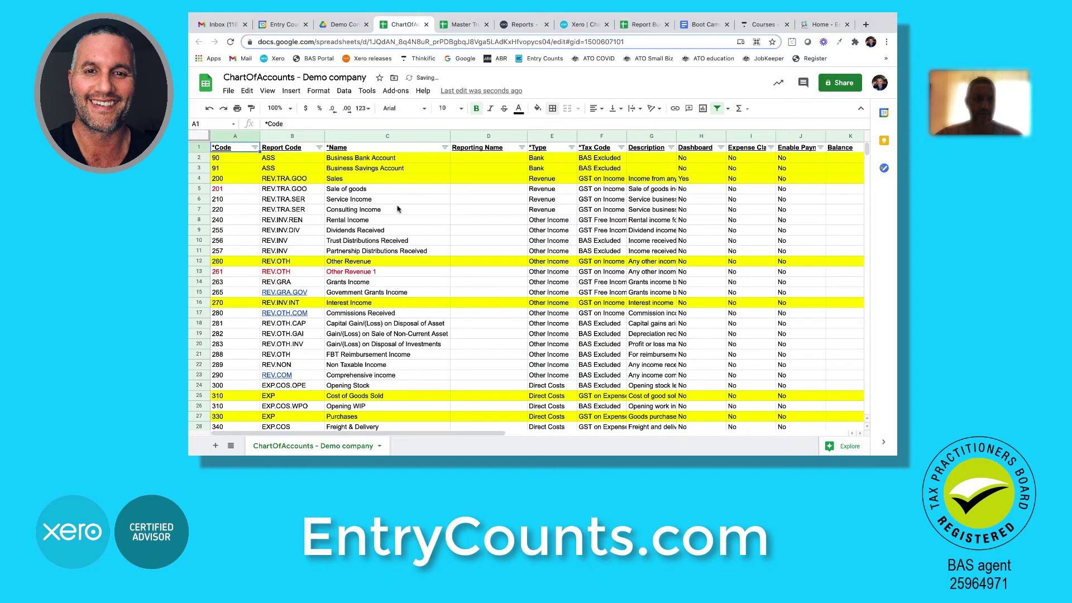
pyautogui.click(404, 209)
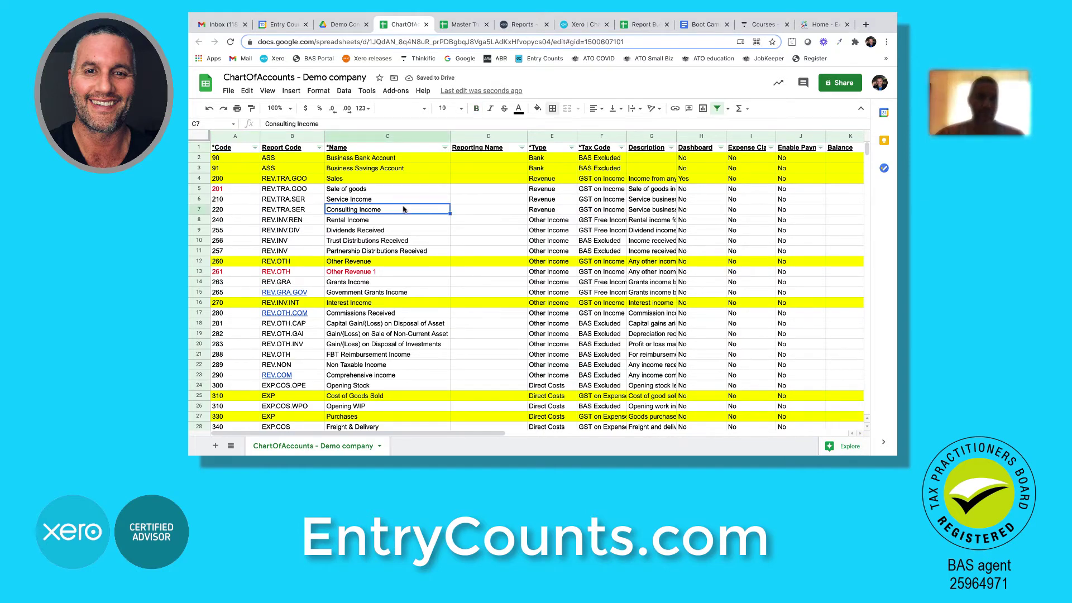
# Download the sheet as a comma-separated values (.csv) file, then go to Xero's chart of accounts
pyautogui.click(229, 90)
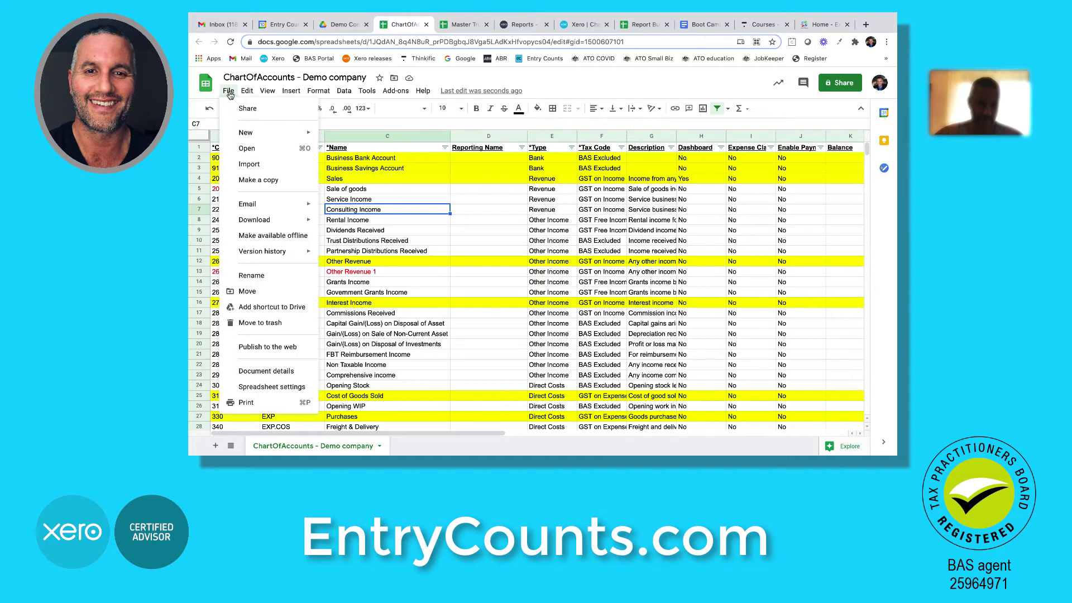
pyautogui.moveTo(294, 222)
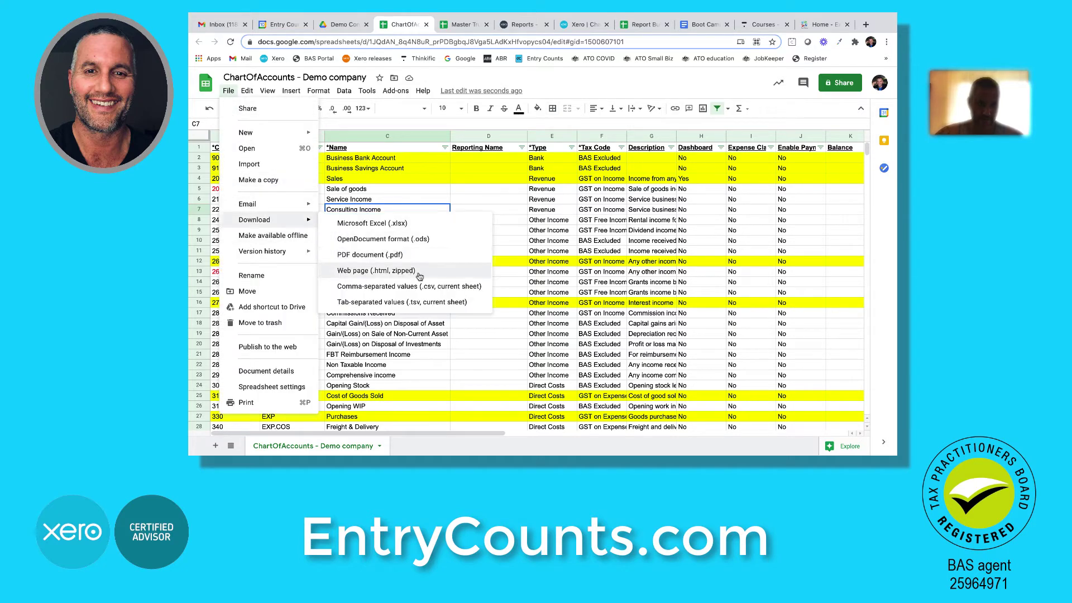
pyautogui.click(440, 291)
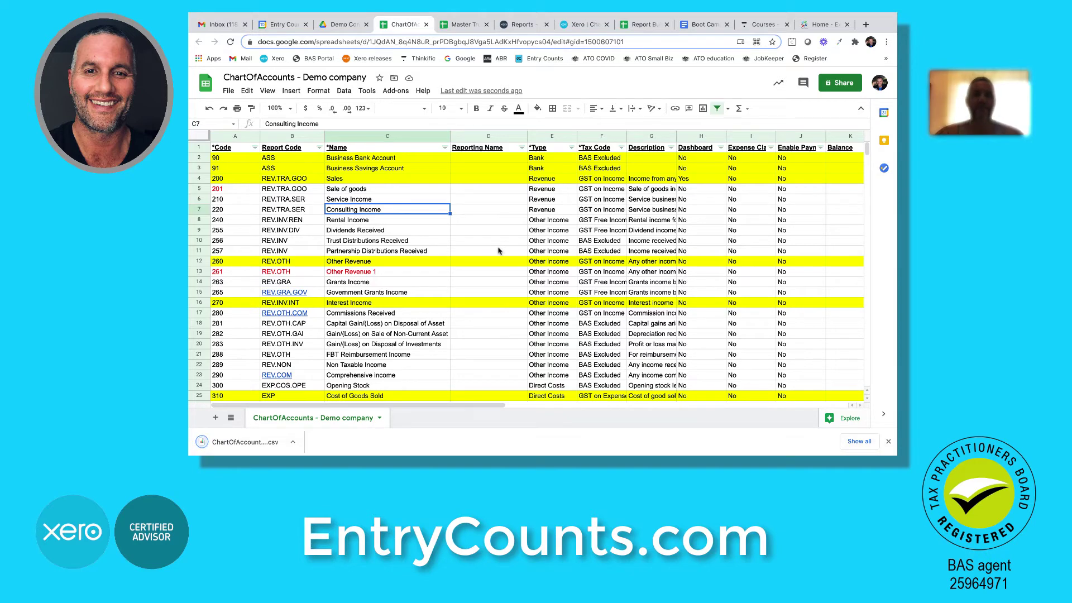
pyautogui.click(584, 27)
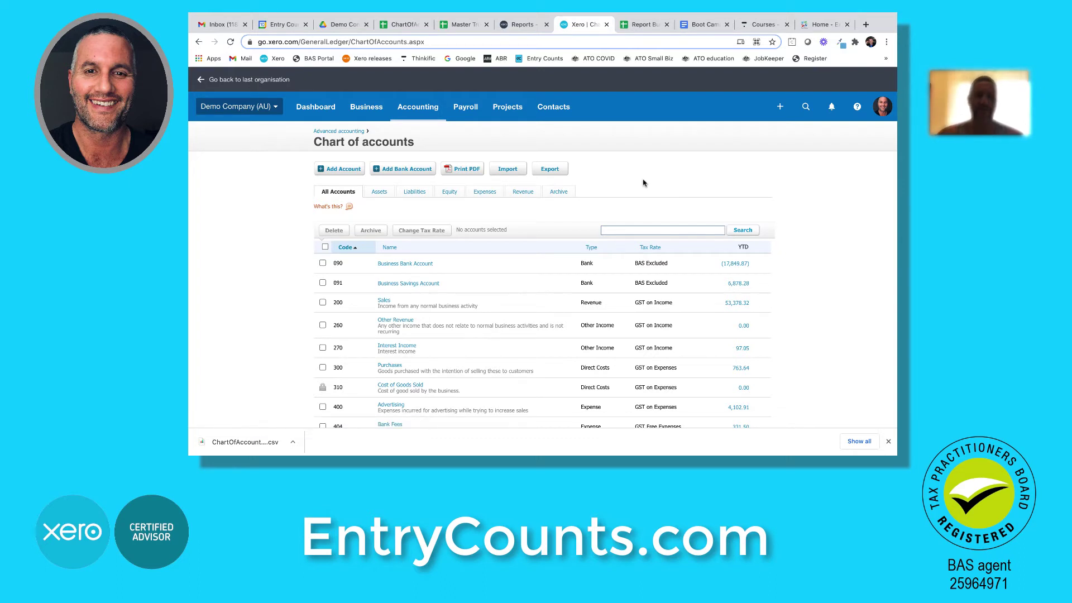
# Look over Xero's Chart of accounts list, then start an Import of accounts
pyautogui.scroll(-10, 608, 185)
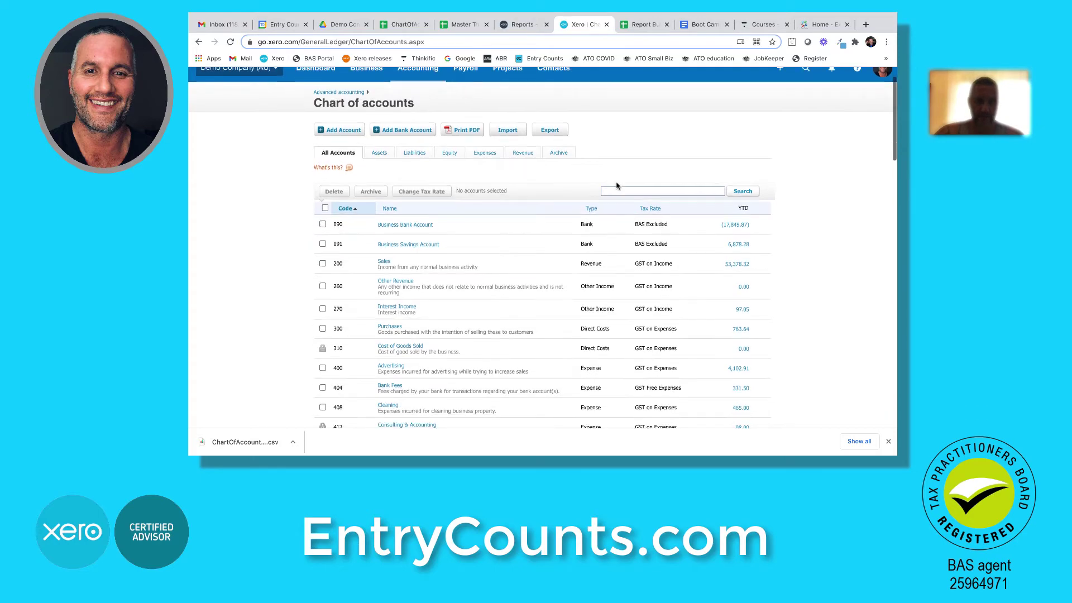
pyautogui.scroll(-15, 617, 192)
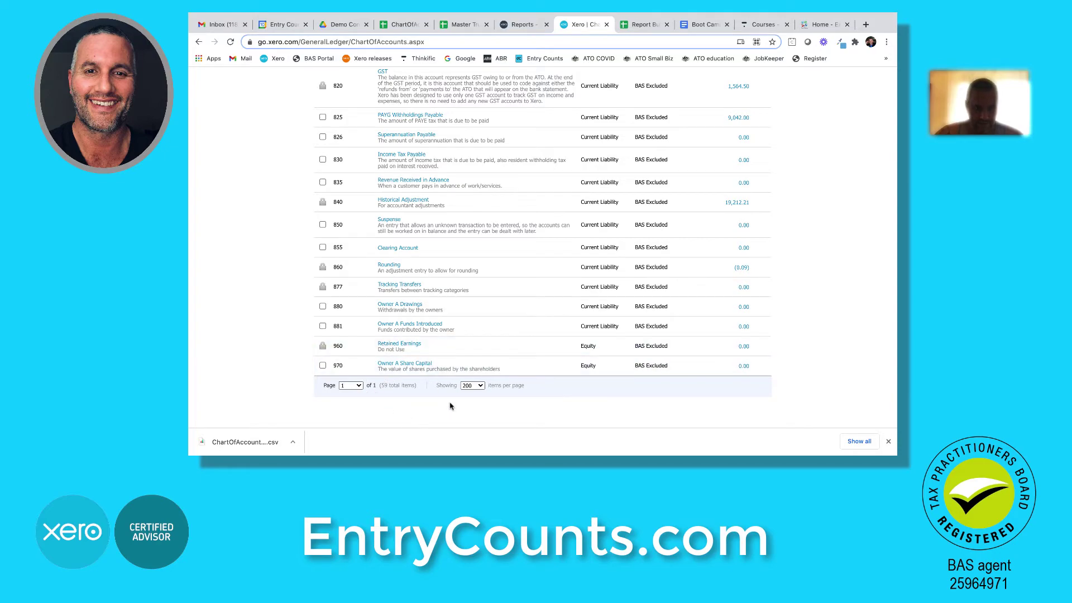
pyautogui.scroll(13, 453, 406)
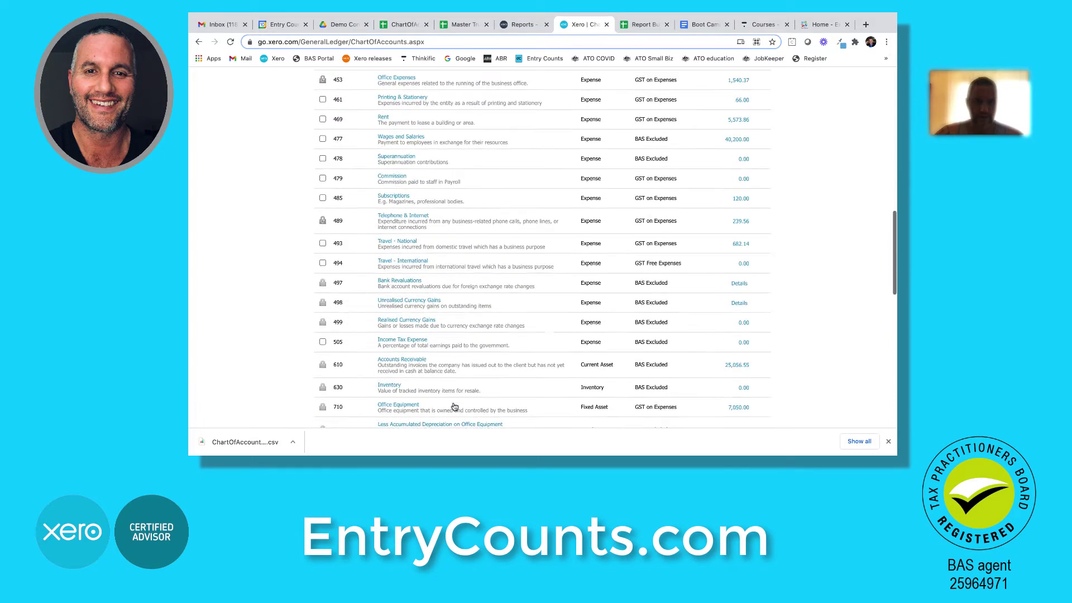
pyautogui.scroll(6, 455, 406)
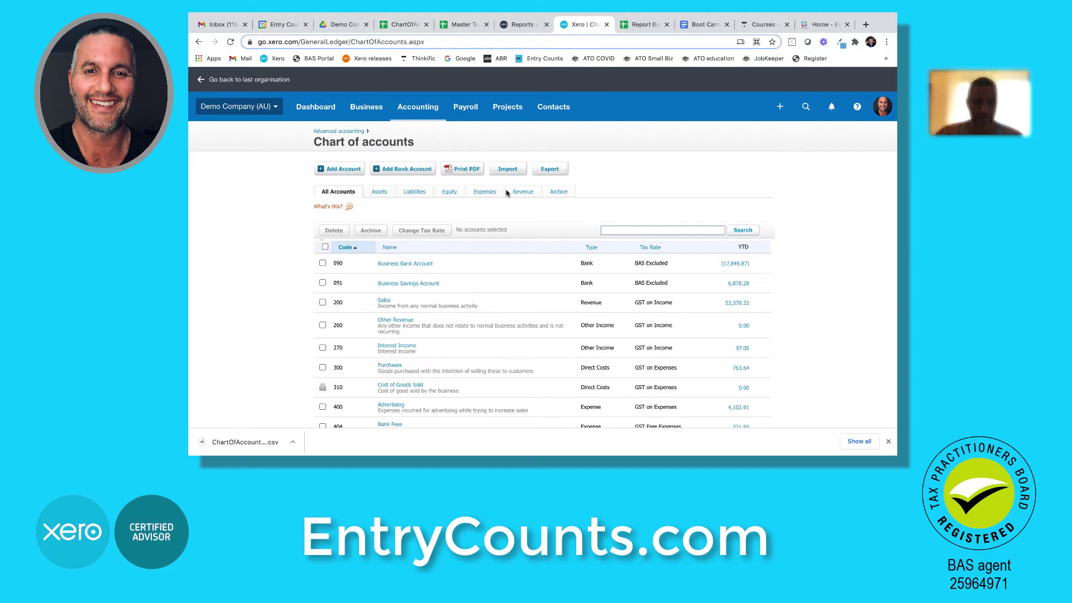
pyautogui.click(506, 170)
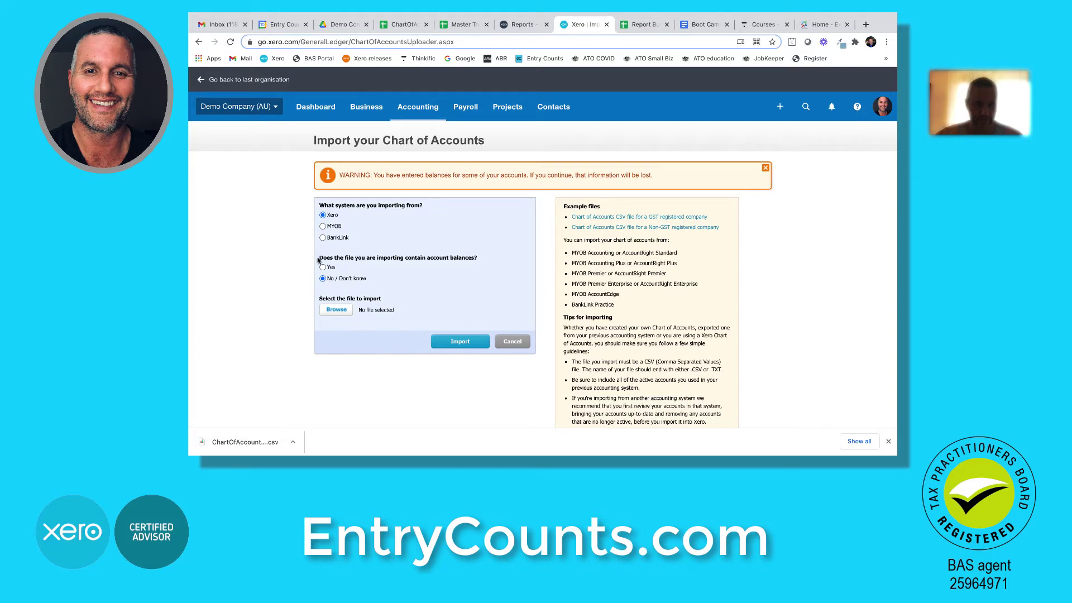
# Upload the downloaded chart of accounts CSV, review the import error list, and confirm the accounts
pyautogui.click(336, 310)
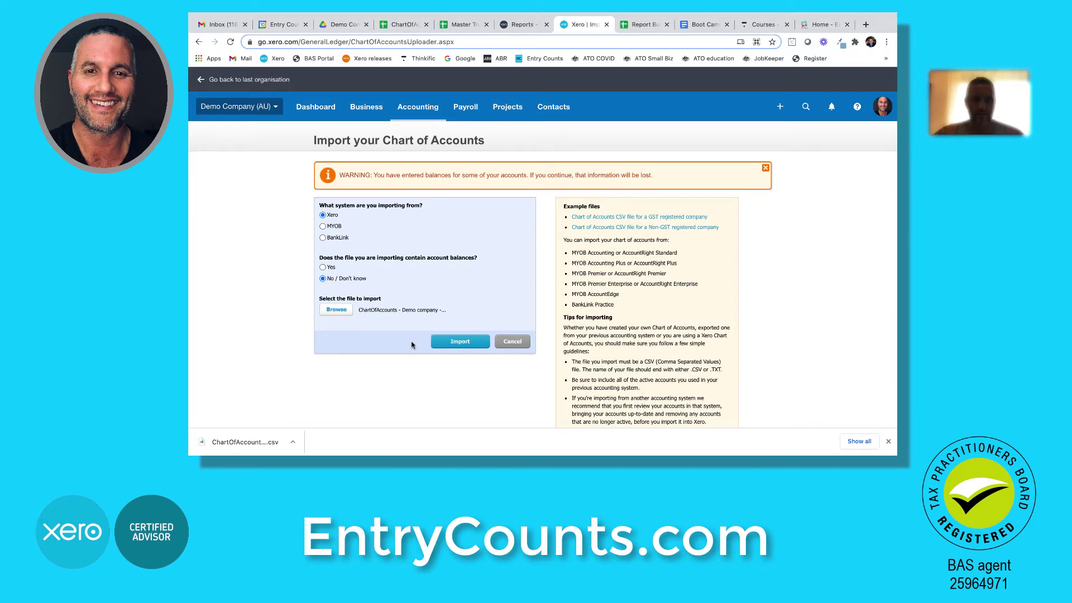
pyautogui.click(454, 343)
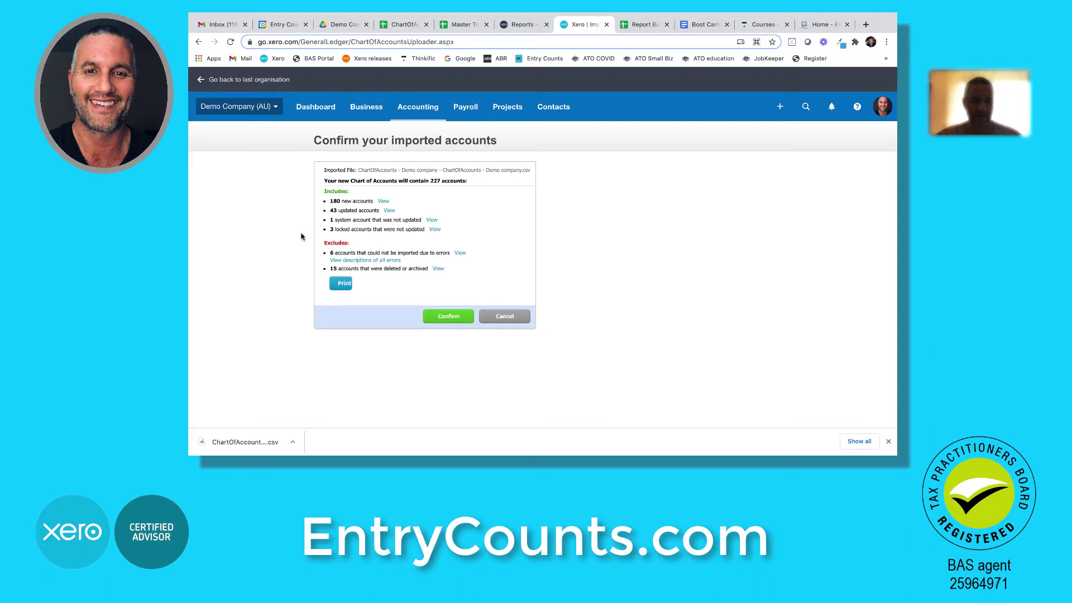
pyautogui.click(361, 261)
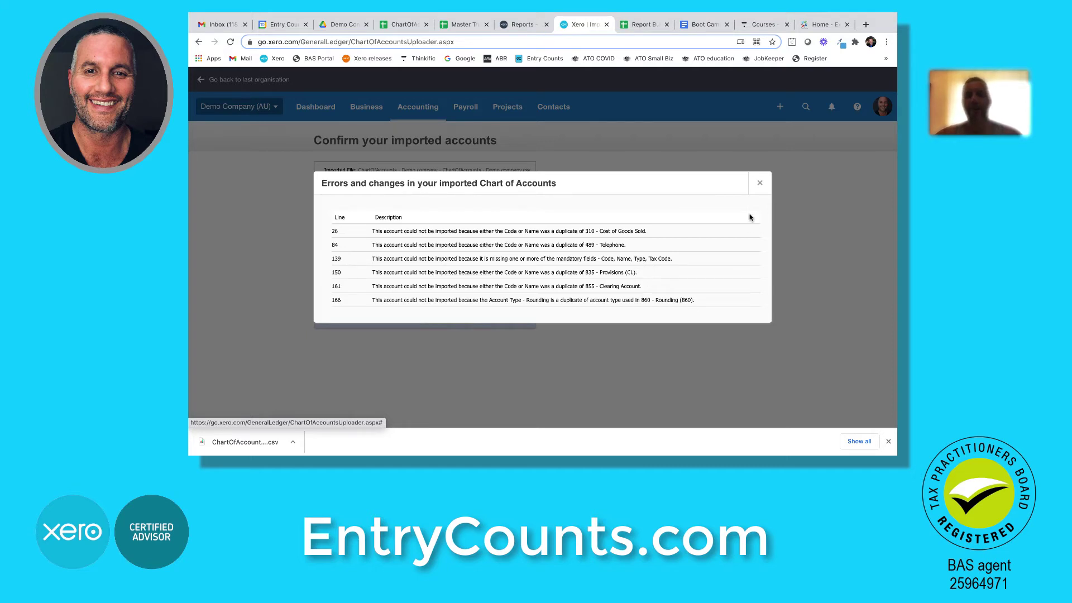
pyautogui.click(759, 184)
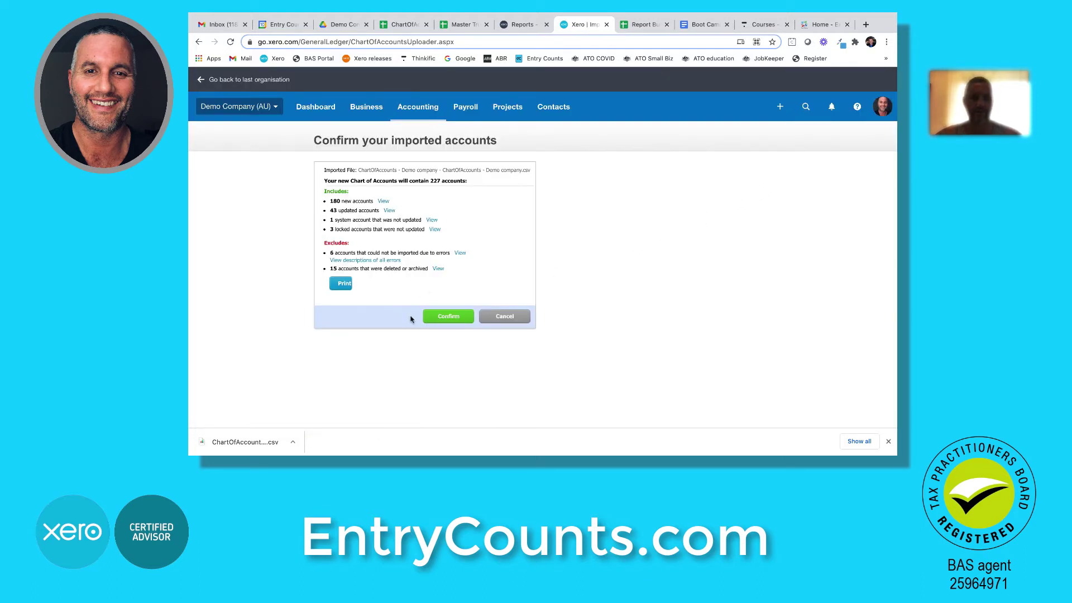
pyautogui.click(446, 318)
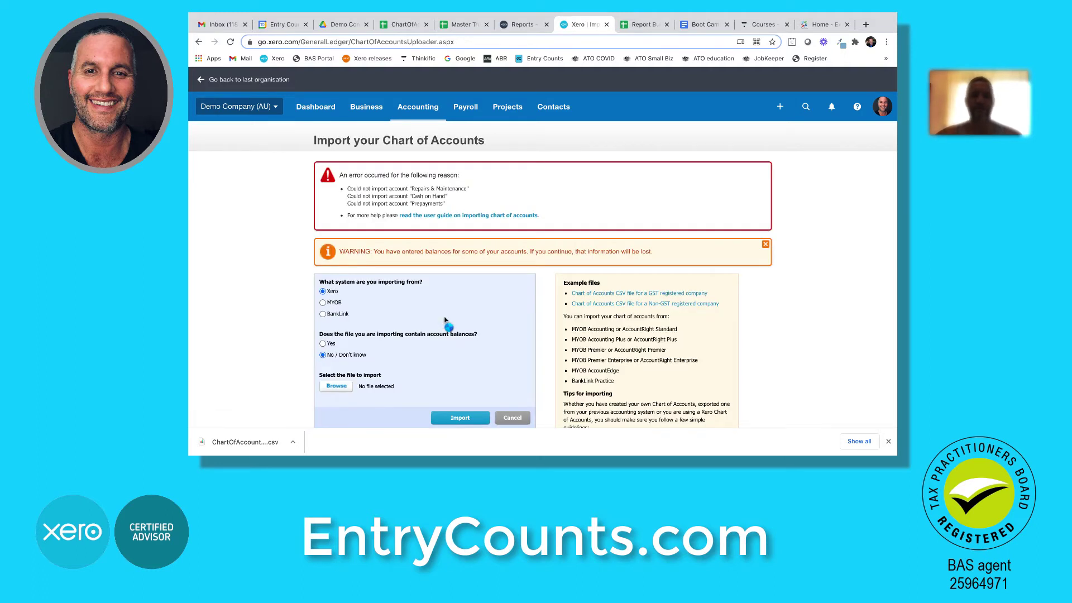
# Open Accounting > Chart of accounts and scroll down to the beneficiary drawings accounts
pyautogui.click(427, 108)
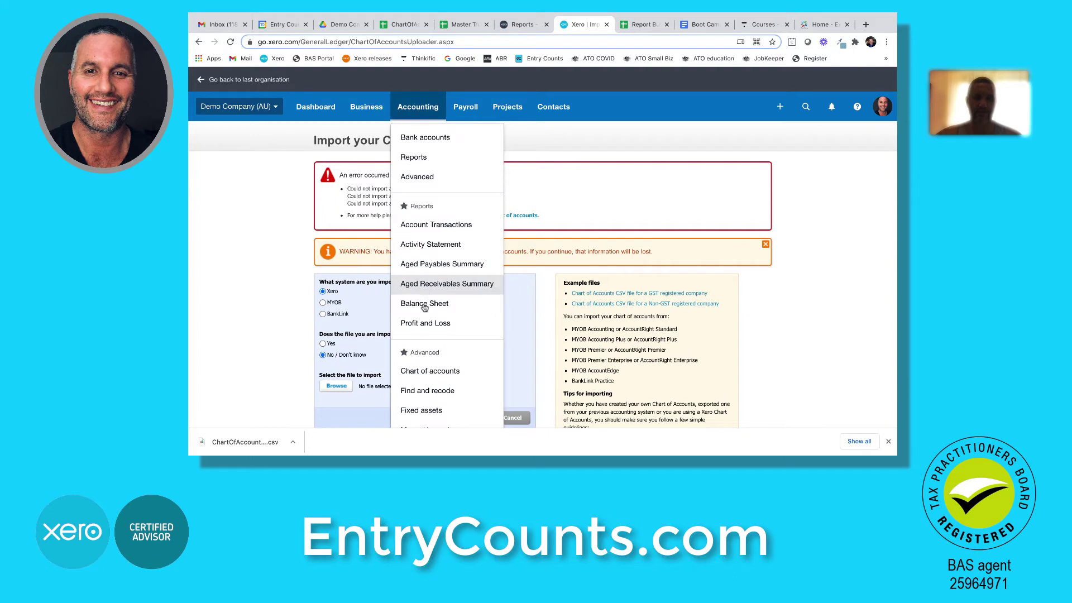
pyautogui.click(437, 371)
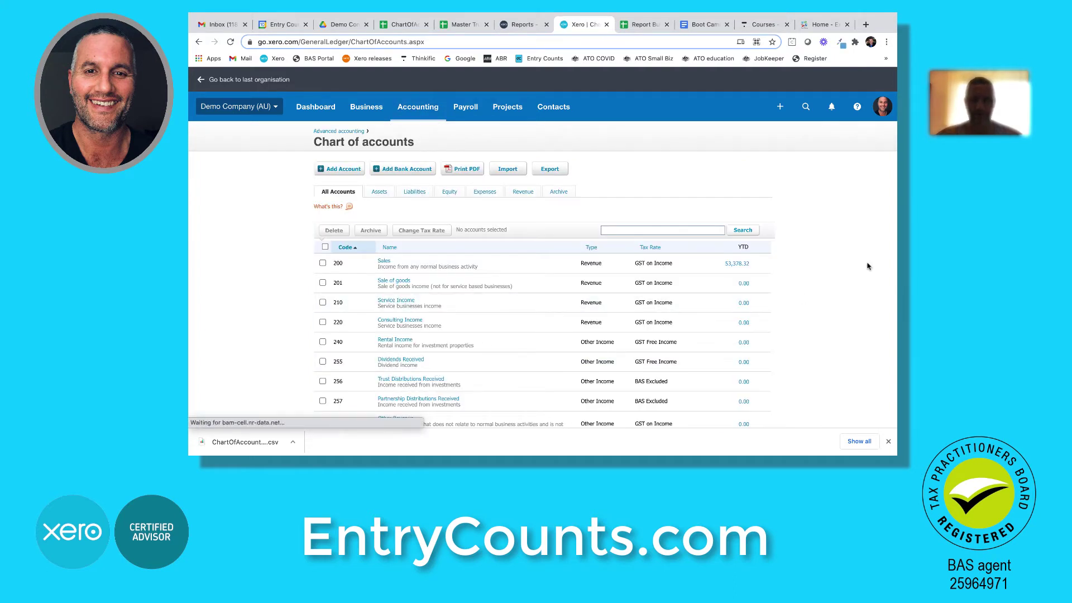
pyautogui.scroll(-2, 806, 272)
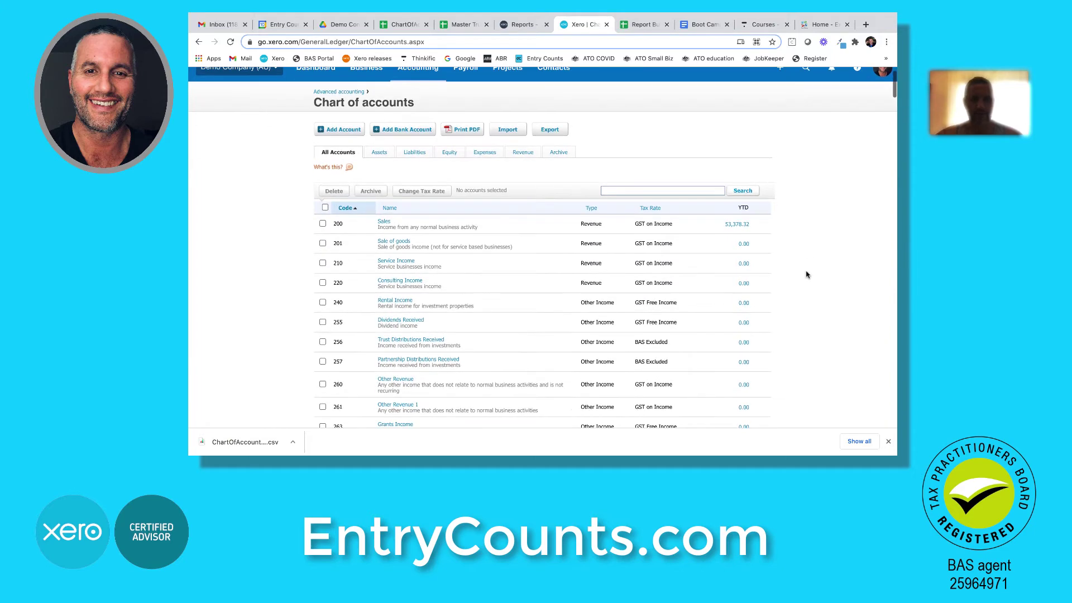
pyautogui.scroll(-3, 806, 273)
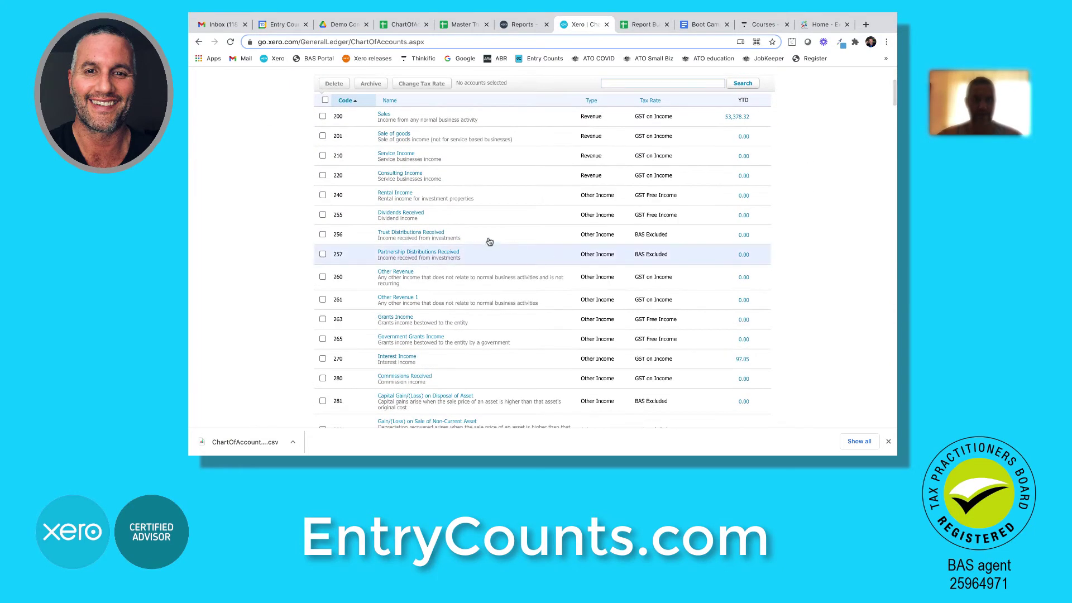
pyautogui.scroll(-3, 423, 231)
pyautogui.scroll(-2, 424, 232)
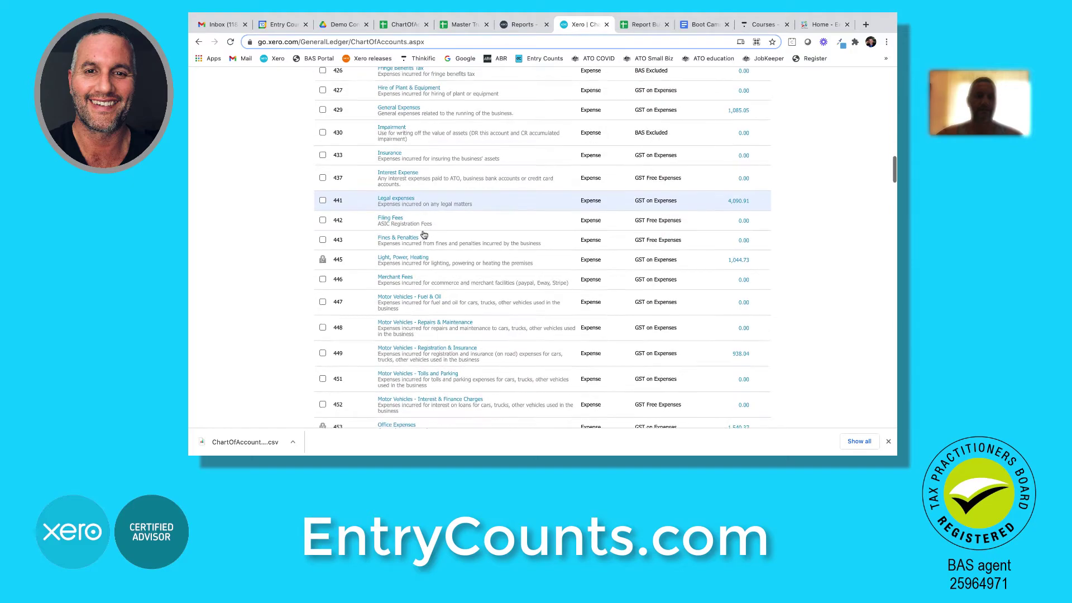
pyautogui.scroll(-5, 424, 234)
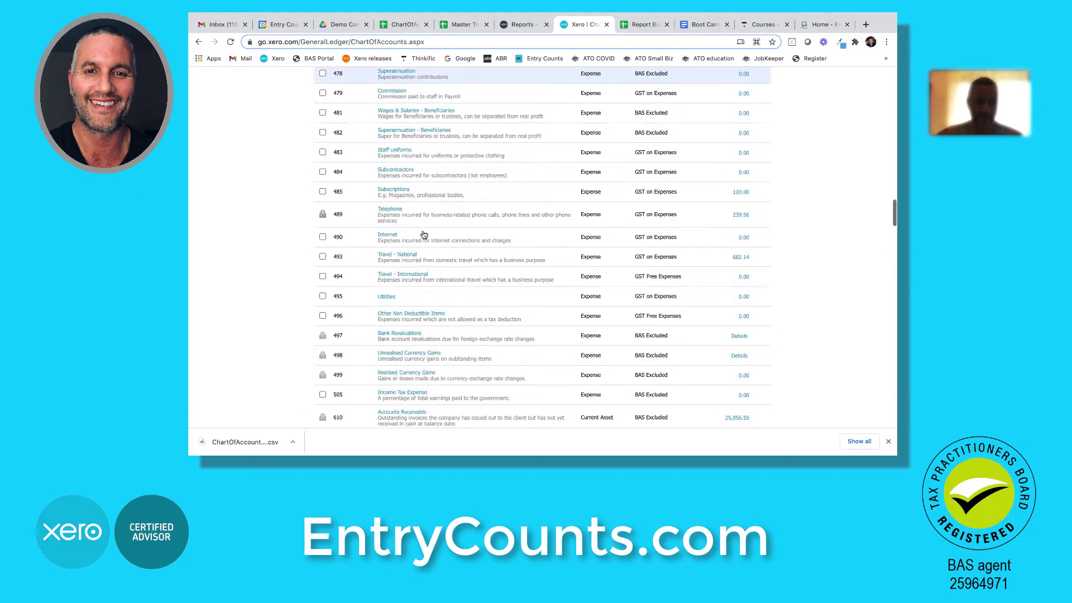
pyautogui.scroll(-3, 424, 235)
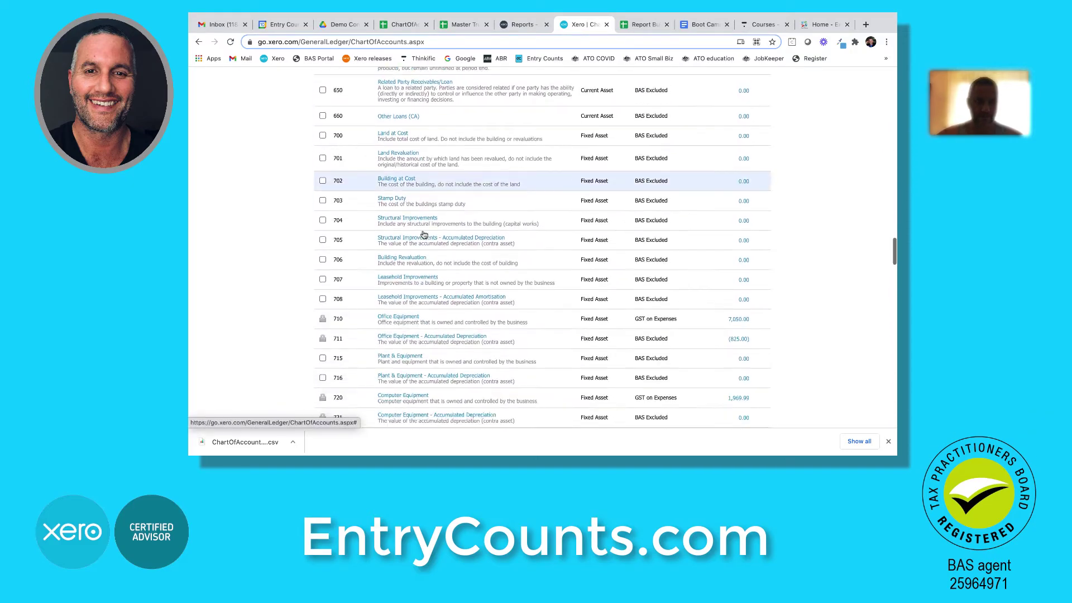
pyautogui.scroll(-2, 424, 235)
pyautogui.scroll(-12, 424, 234)
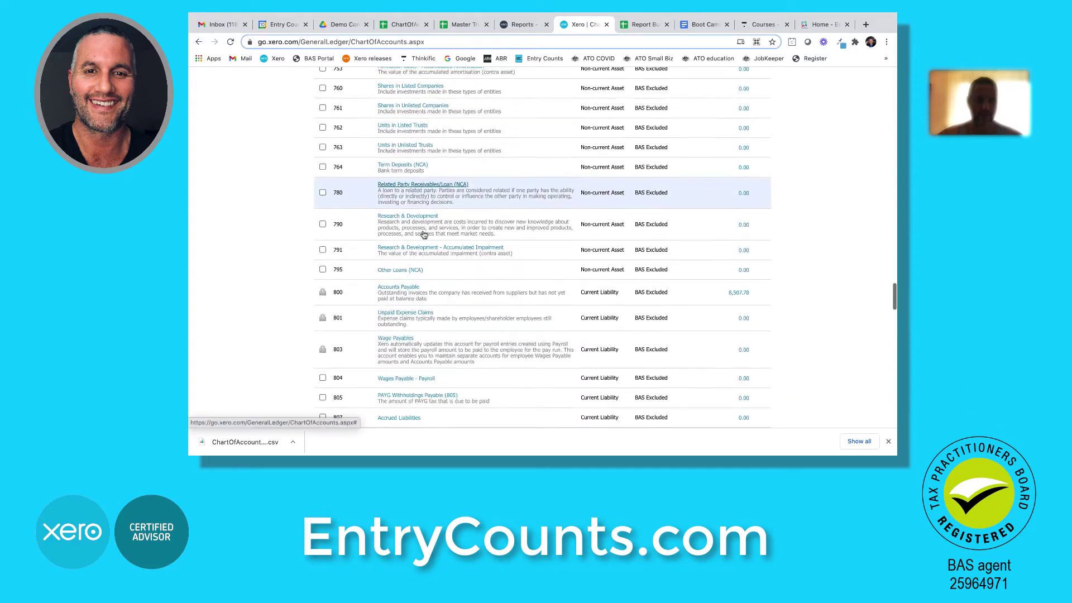
pyautogui.scroll(-10, 424, 234)
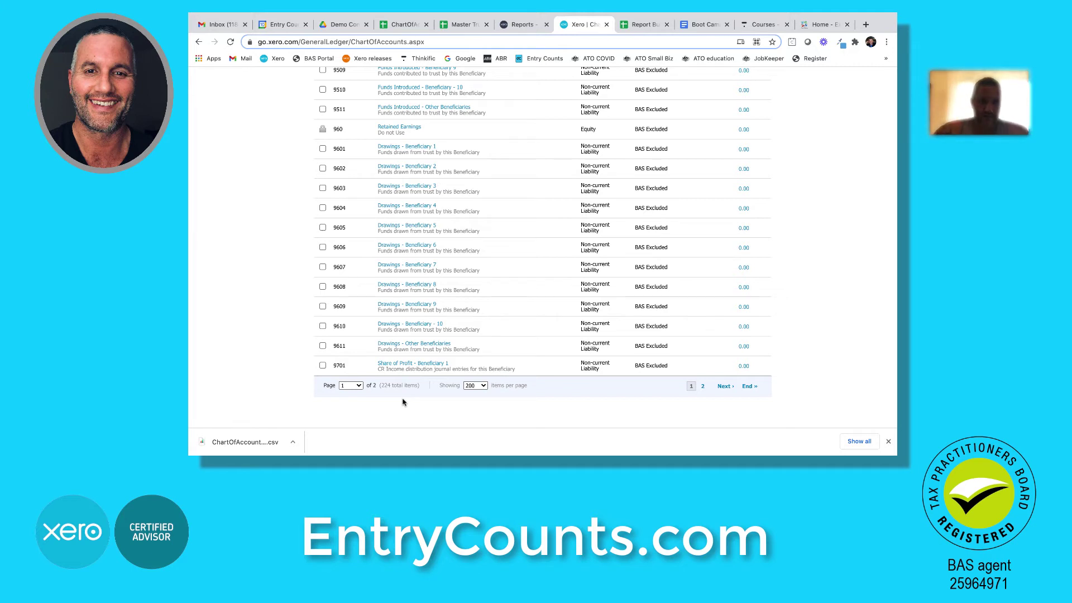
# Keep 200 accounts per page and scroll back toward the top
pyautogui.click(472, 386)
pyautogui.click(723, 389)
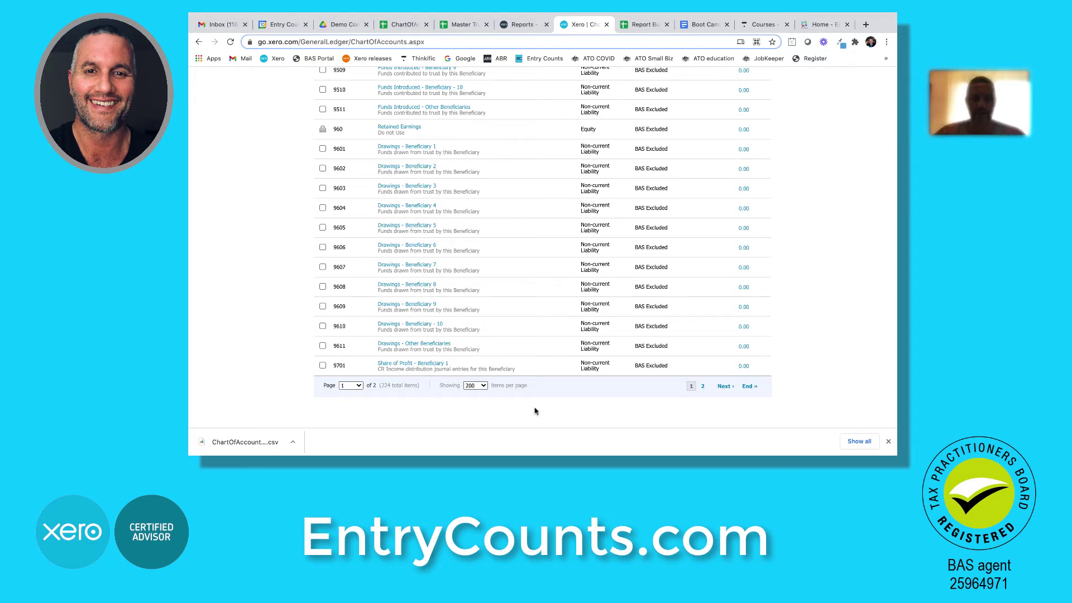
pyautogui.scroll(20, 535, 410)
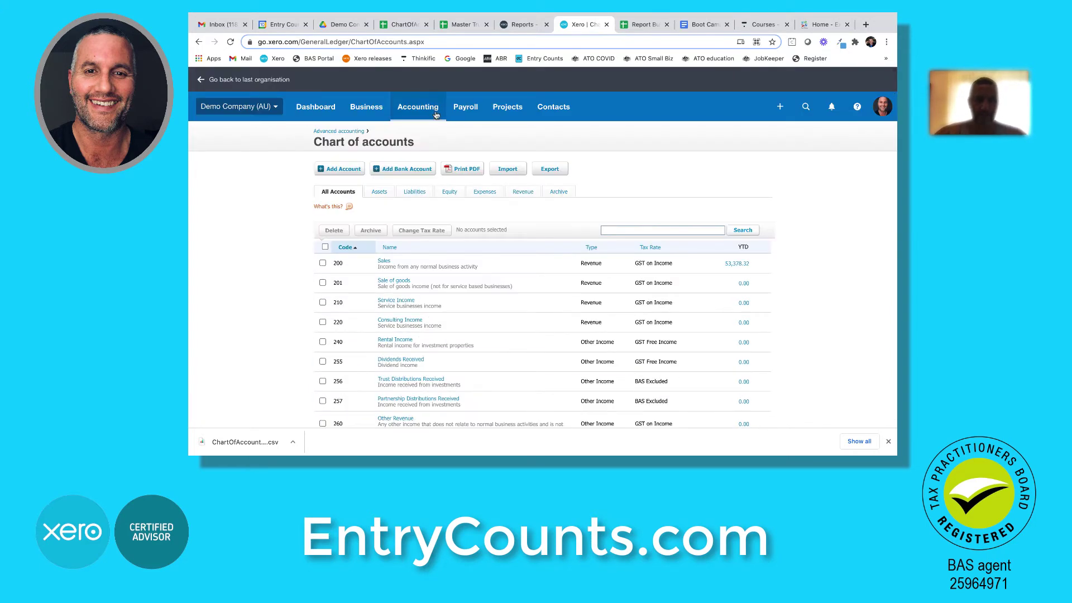
pyautogui.click(417, 107)
pyautogui.click(418, 177)
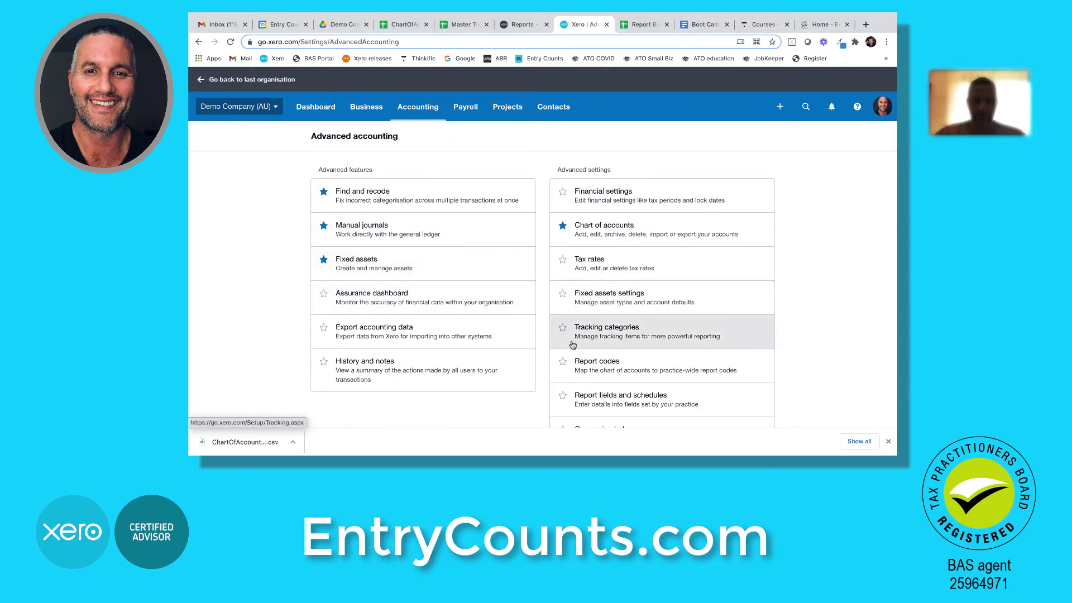
pyautogui.click(595, 364)
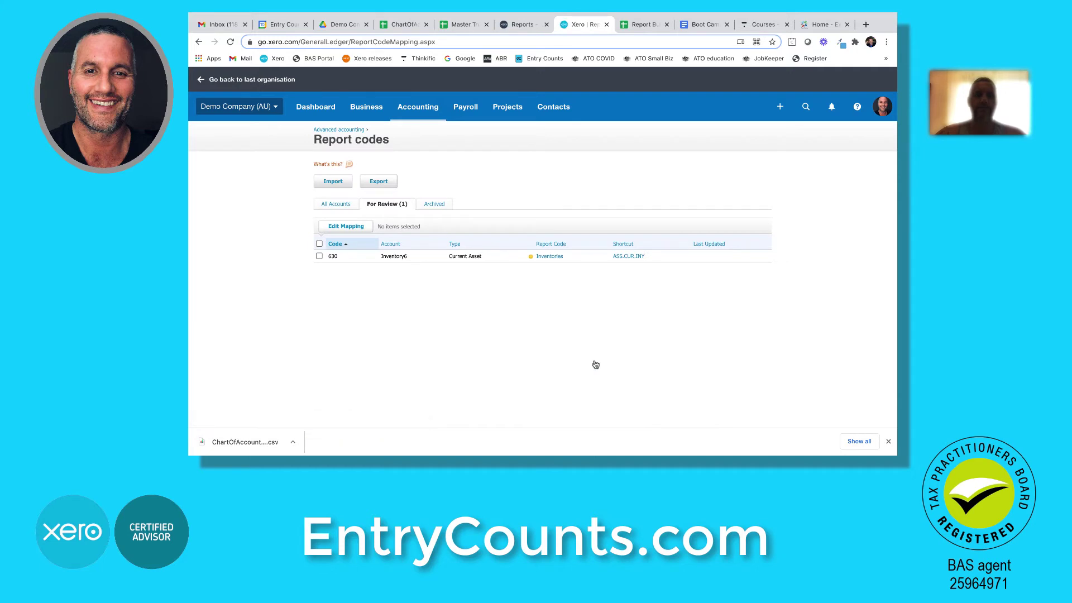
pyautogui.click(337, 205)
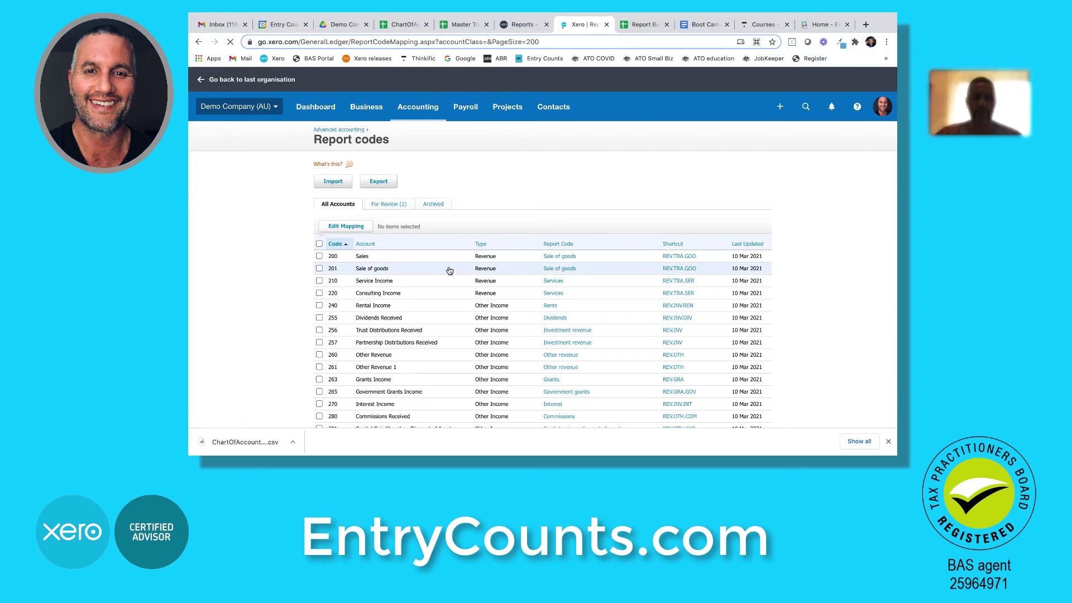
pyautogui.scroll(-2, 560, 285)
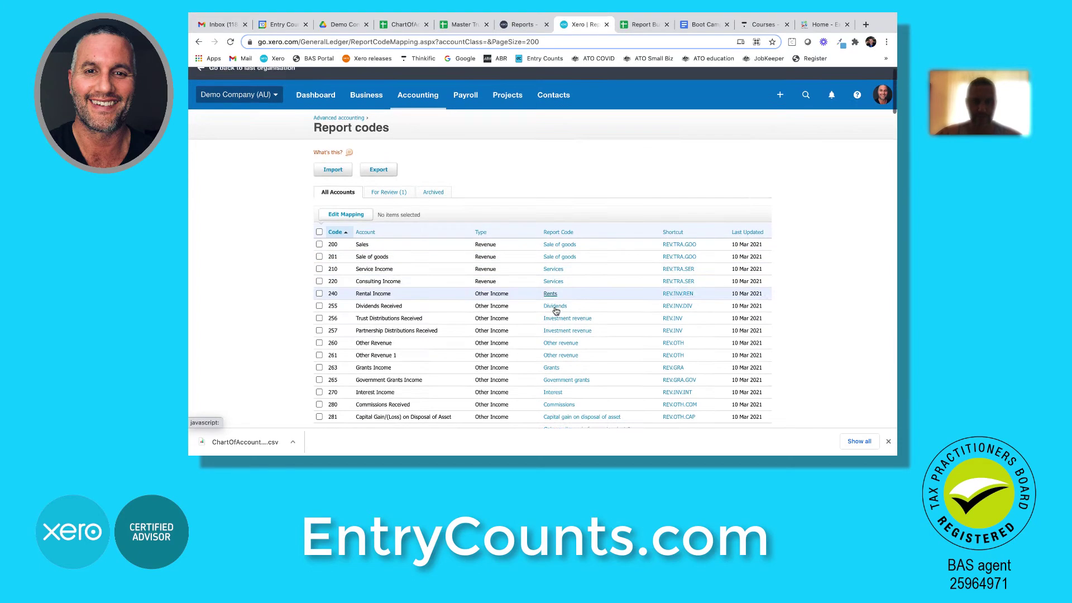
pyautogui.scroll(-3, 571, 322)
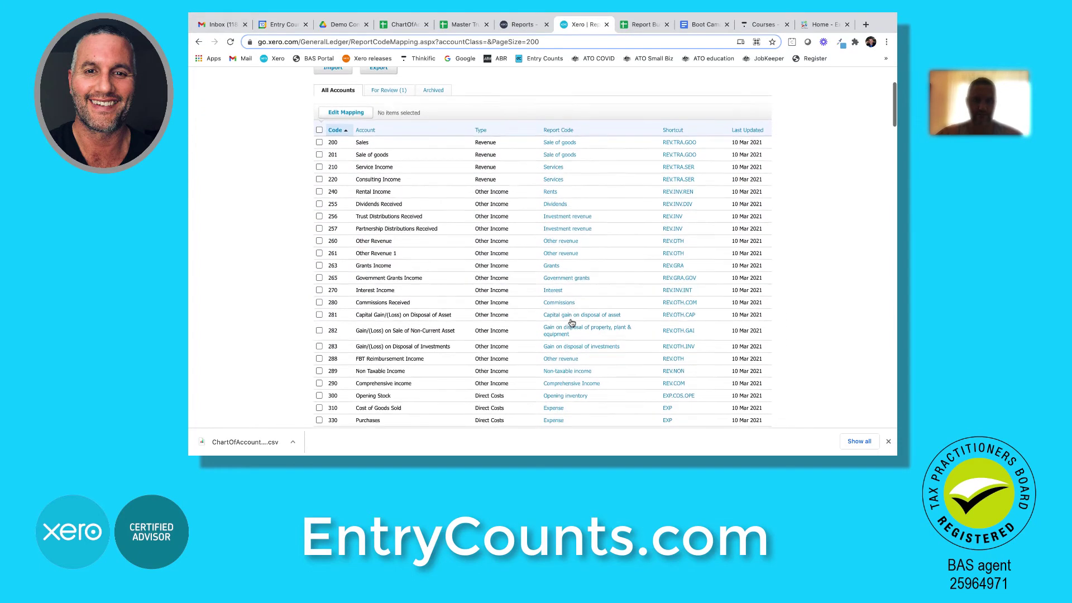
pyautogui.scroll(-6, 571, 323)
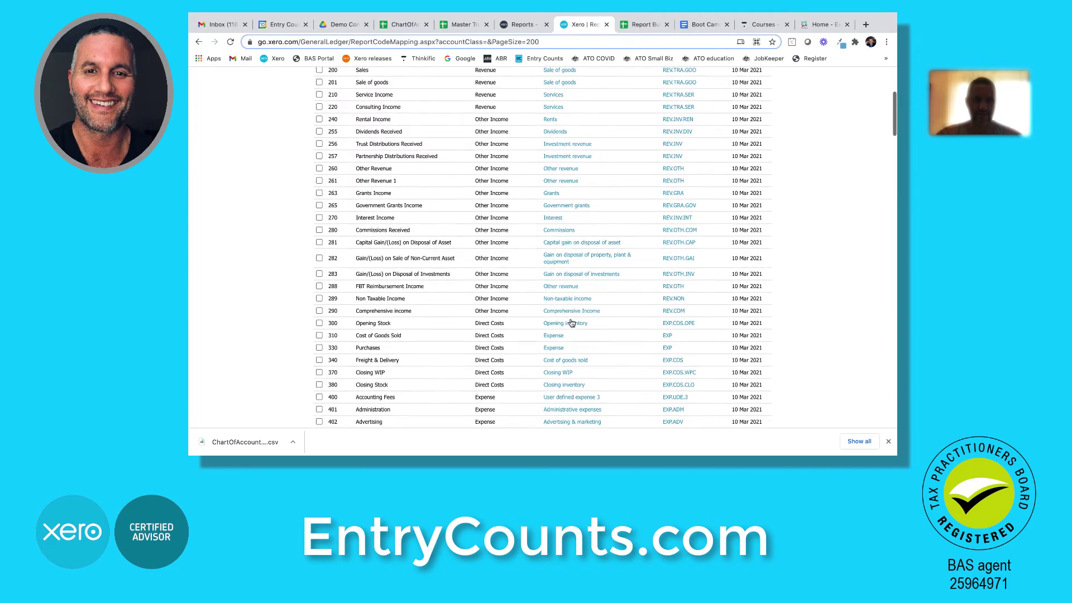
pyautogui.scroll(-6, 571, 323)
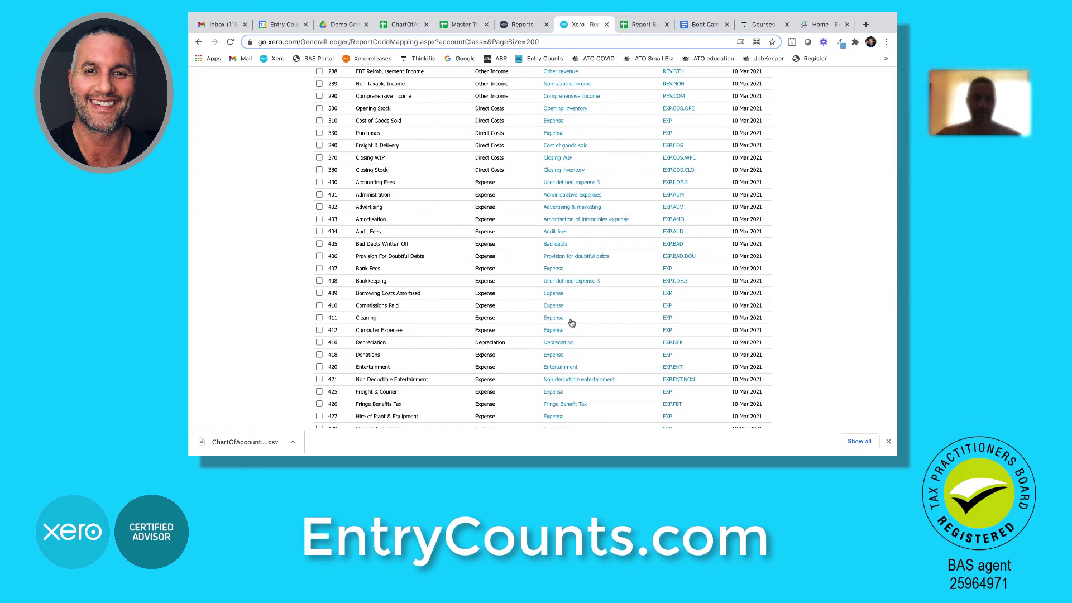
pyautogui.scroll(15, 572, 322)
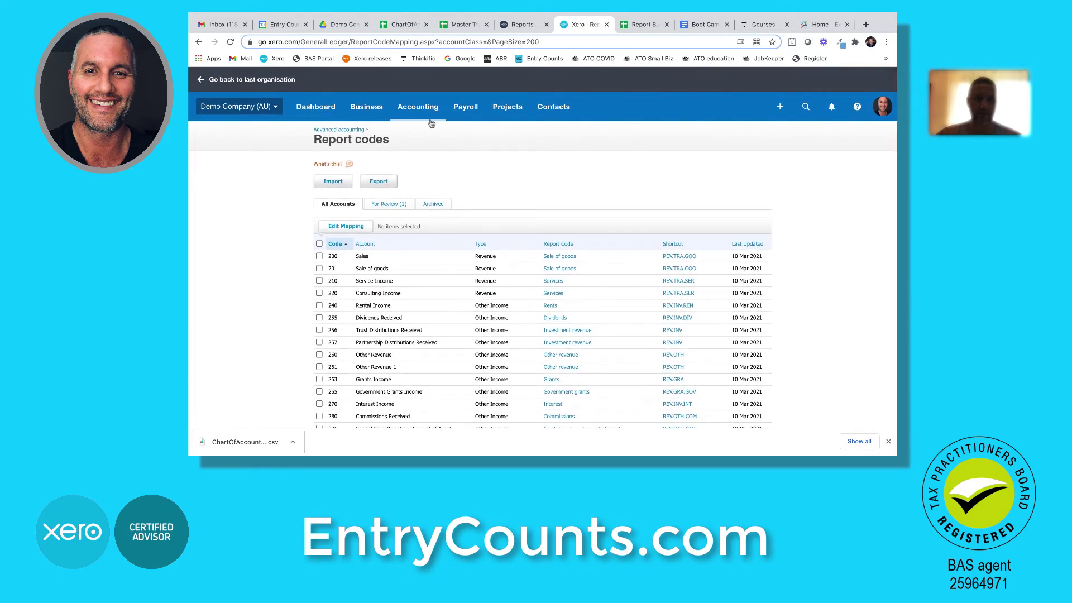
pyautogui.click(417, 107)
pyautogui.click(453, 371)
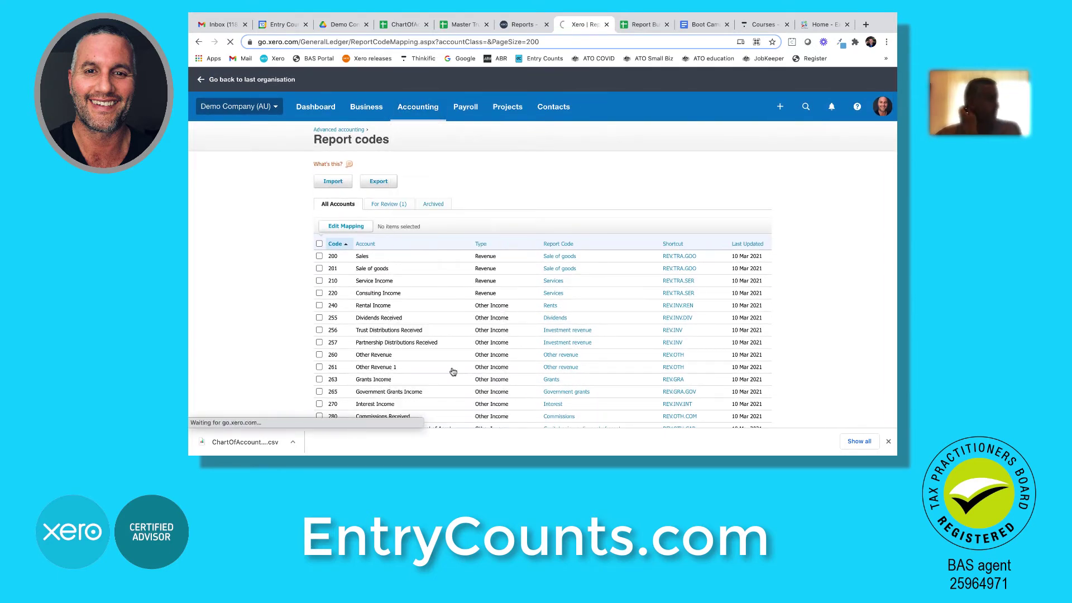
pyautogui.click(400, 24)
# In Find and replace, replace every Beneficiary 1 with the first beneficiary's name
pyautogui.scroll(-10, 524, 254)
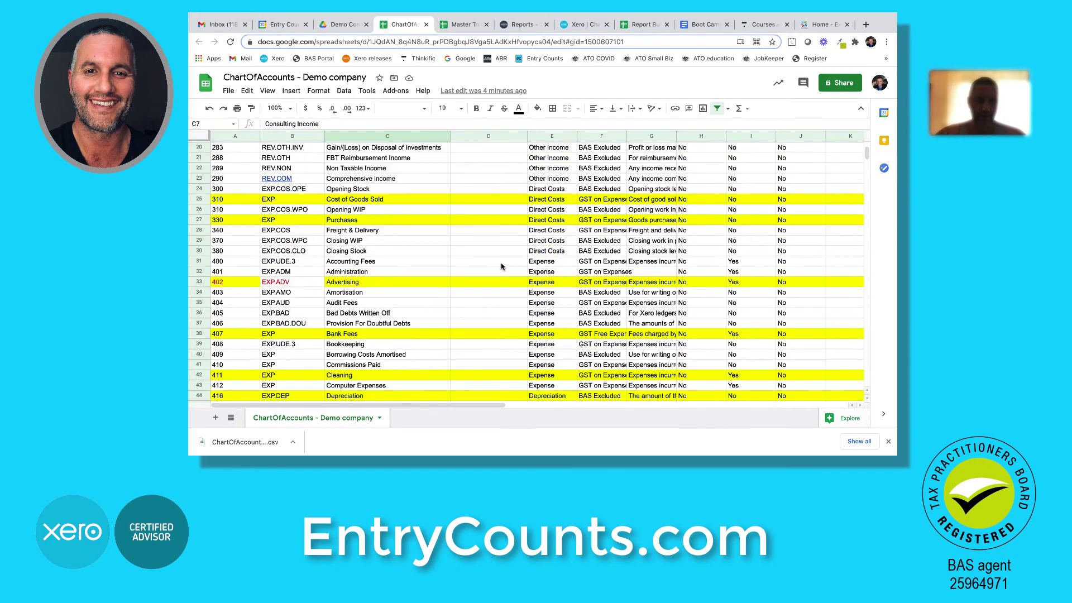
pyautogui.scroll(-12, 498, 274)
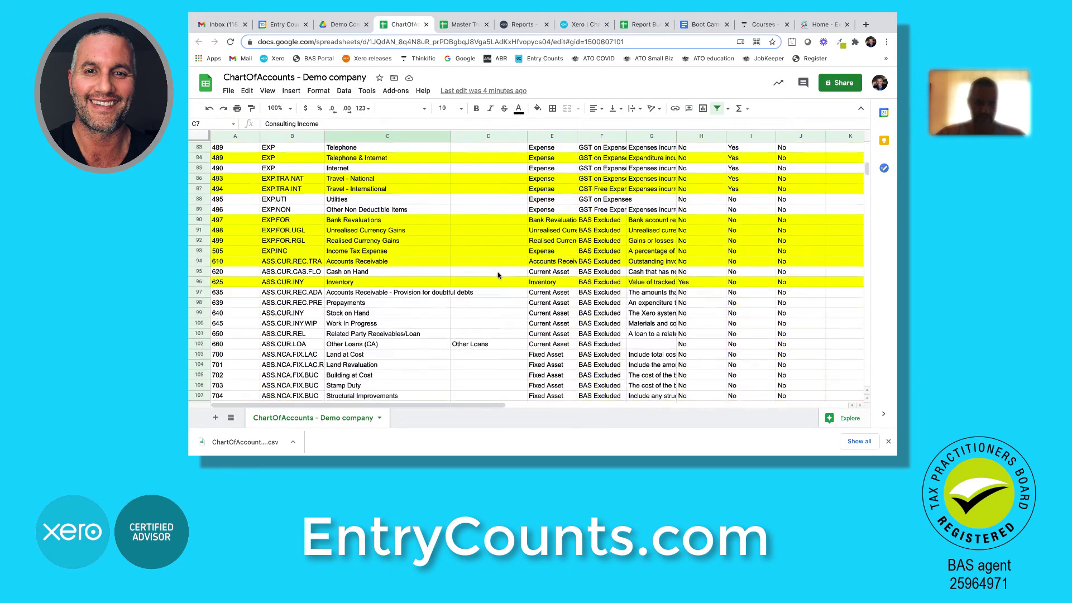
pyautogui.scroll(-13, 498, 275)
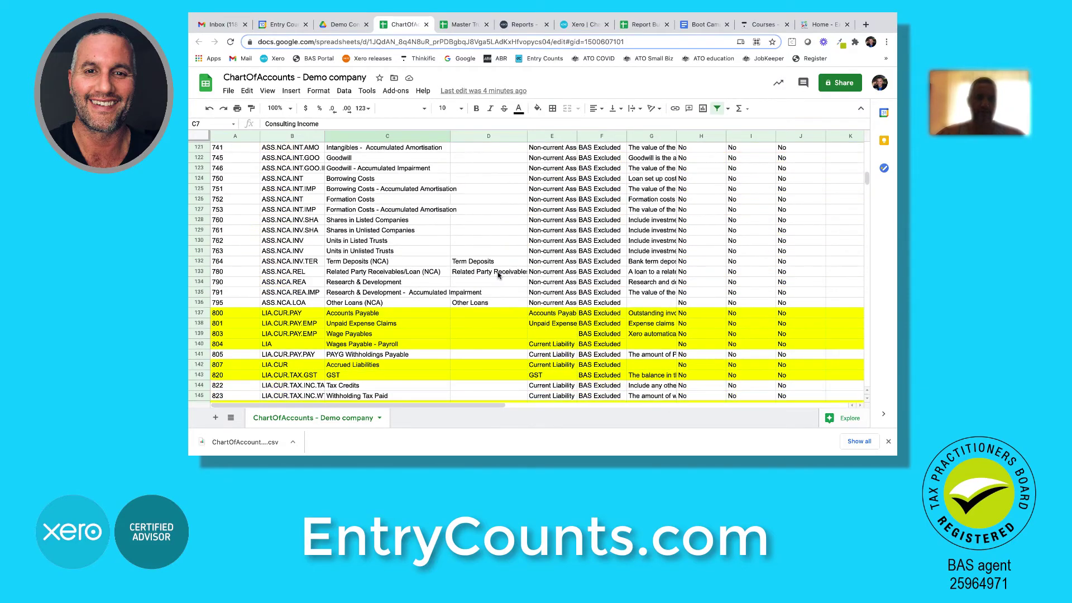
pyautogui.scroll(-13, 498, 274)
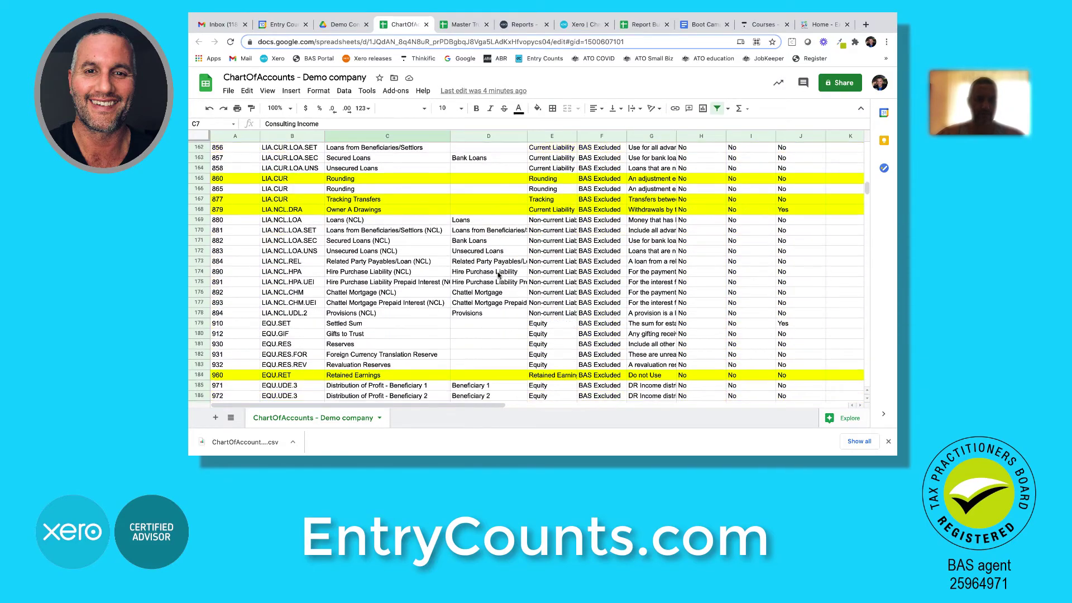
pyautogui.click(391, 202)
pyautogui.hotkey('ctrl', 'f')
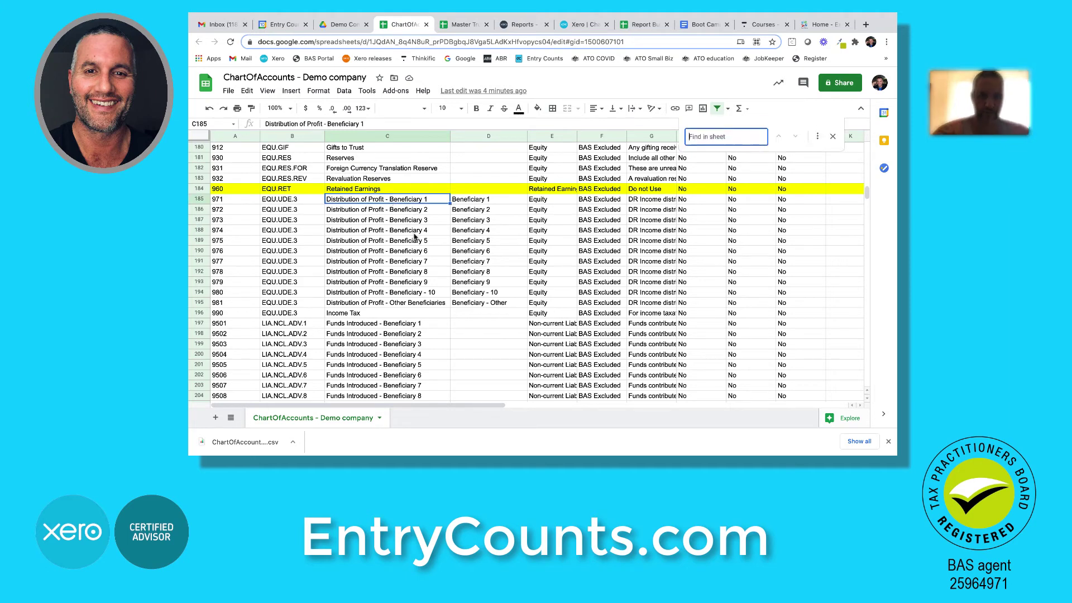
pyautogui.click(818, 135)
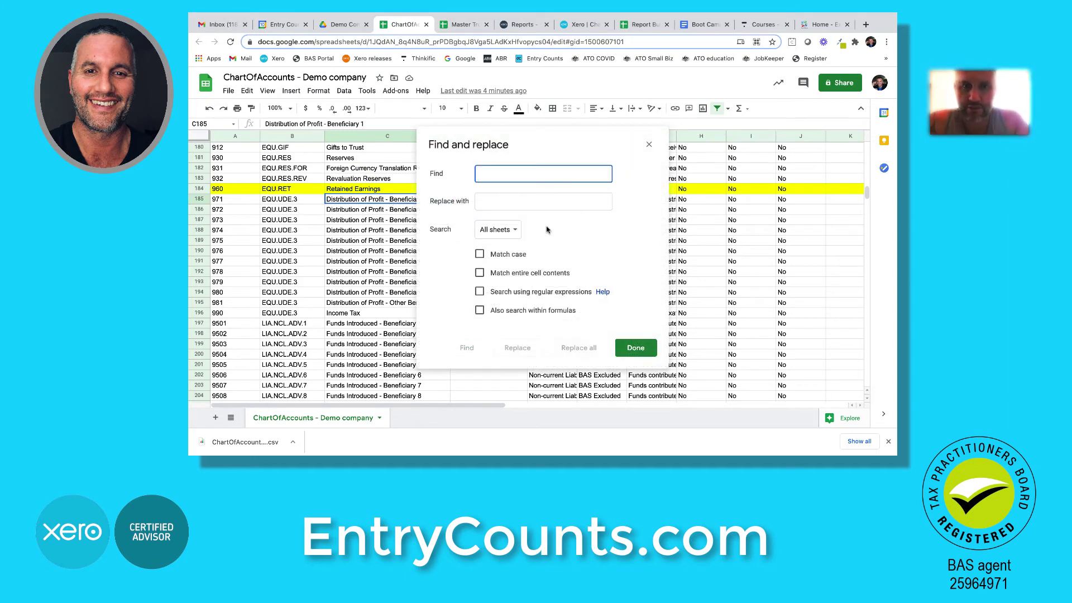
pyautogui.write('Bene')
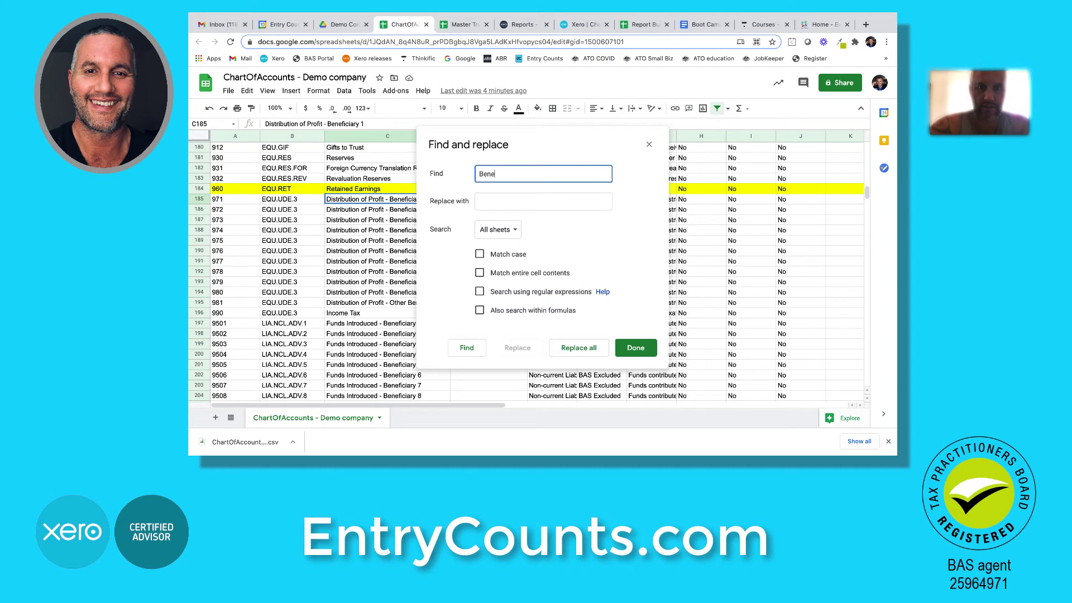
pyautogui.click(543, 201)
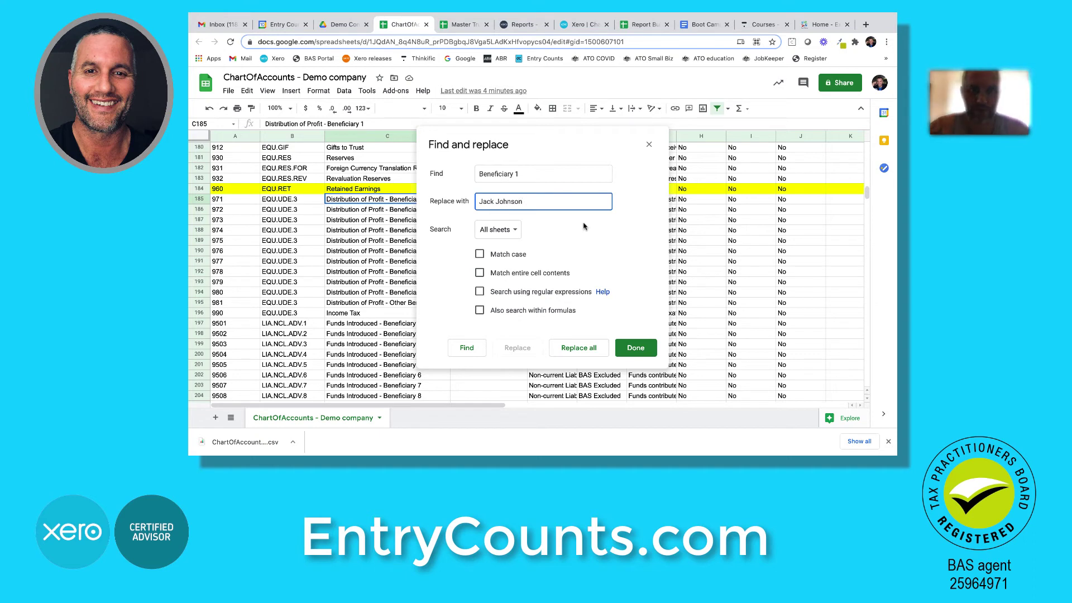
pyautogui.click(592, 350)
# Replace every Beneficiary 2 with the second beneficiary's name
pyautogui.click(544, 181)
pyautogui.press('BackSpace')
pyautogui.write('2')
pyautogui.press('Tab')
pyautogui.click(503, 202)
pyautogui.moveTo(462, 202); pyautogui.dragTo(456, 202)
pyautogui.write('Mary')
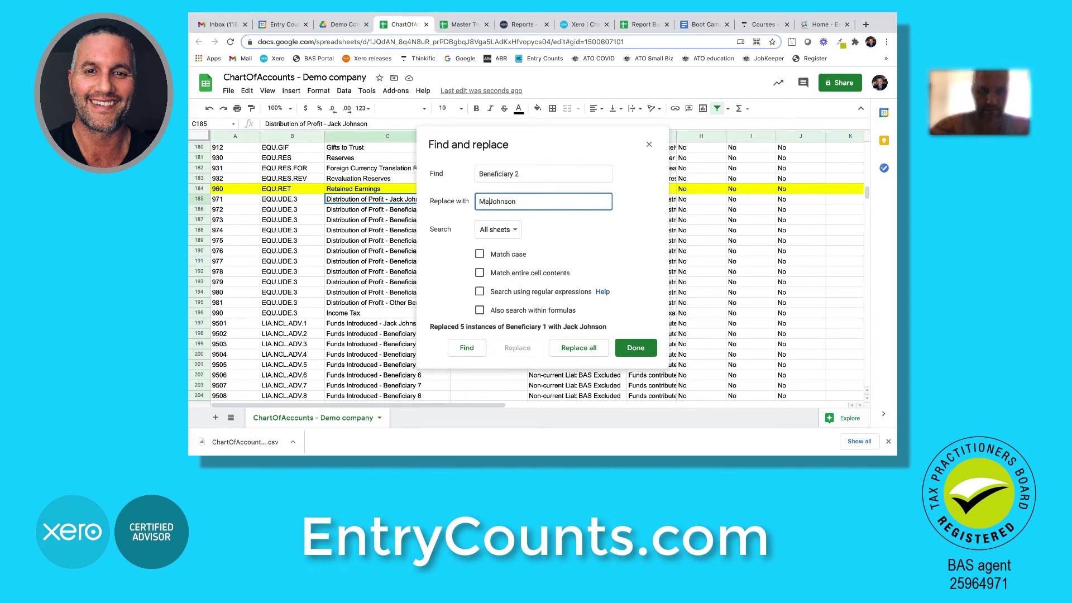
pyautogui.click(570, 351)
# Replace every Beneficiary 3 with the third beneficiary's name
pyautogui.click(527, 173)
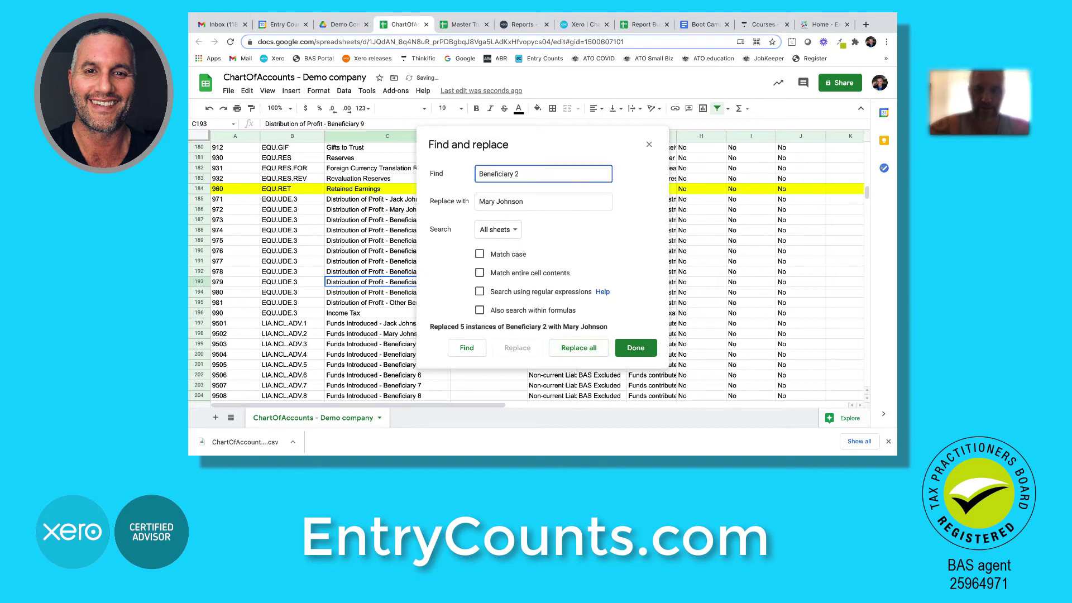
pyautogui.press('Tab')
pyautogui.moveTo(496, 202); pyautogui.dragTo(462, 203)
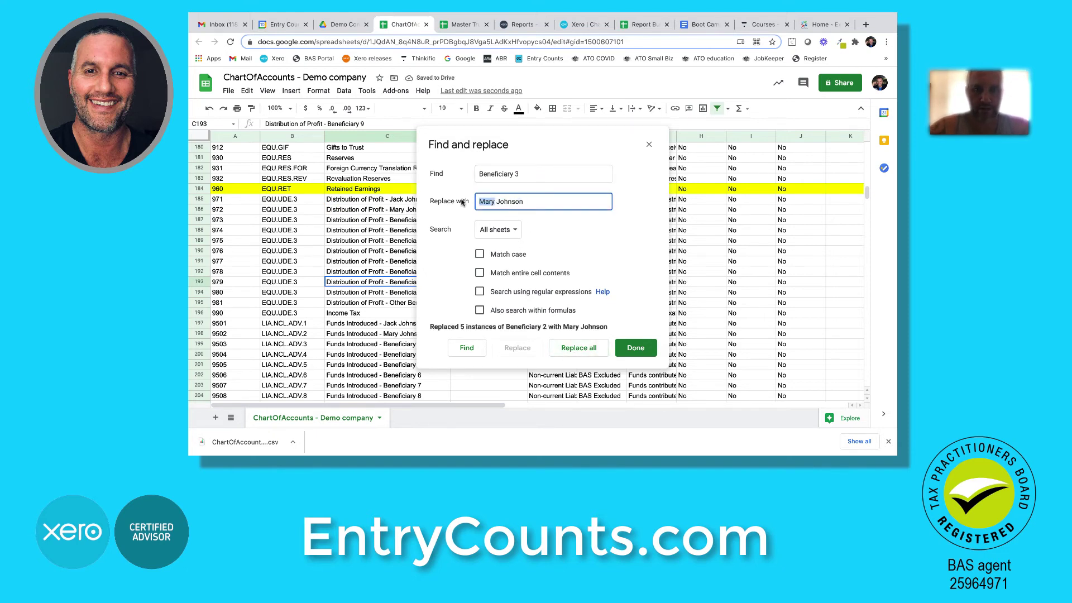
pyautogui.press('BackSpace')
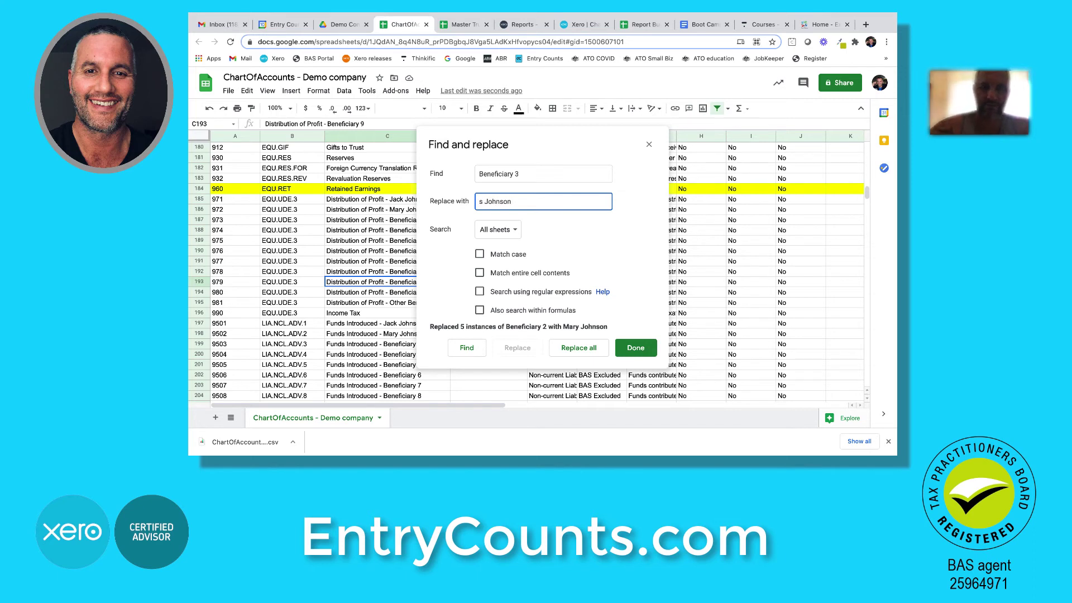
pyautogui.write('Sam')
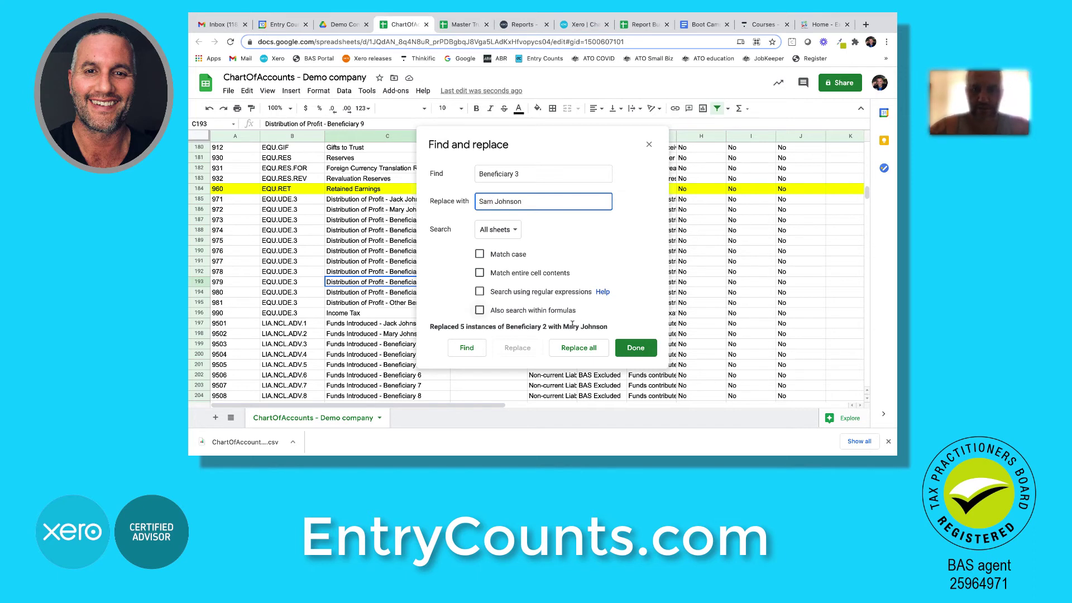
pyautogui.click(578, 349)
# Replace every Beneficiary 4 with the fourth beneficiary's name and close Find and replace
pyautogui.click(523, 174)
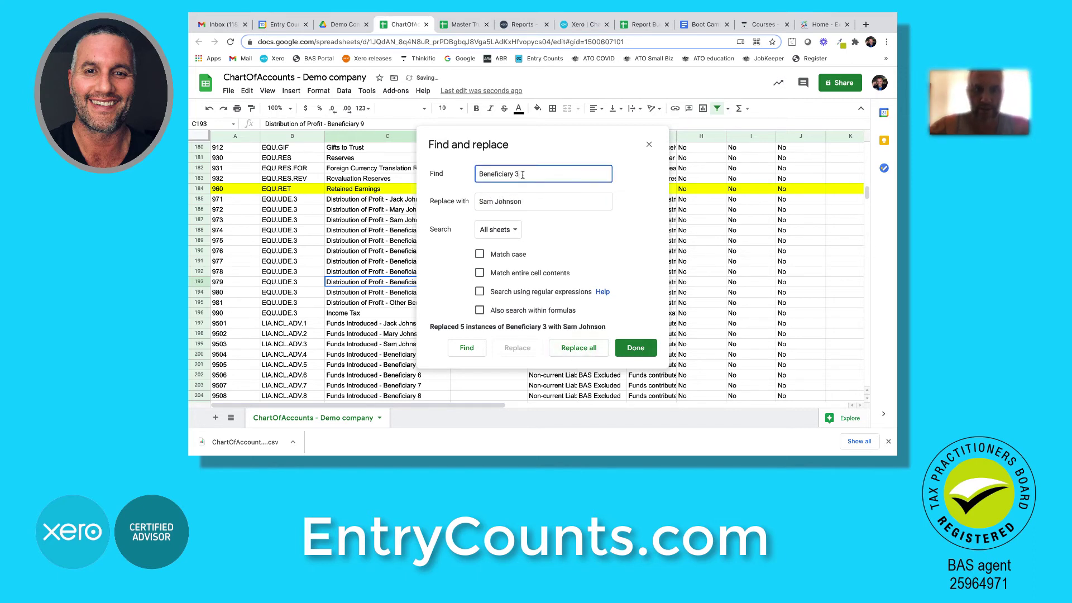
pyautogui.press('BackSpace')
pyautogui.write('4')
pyautogui.press('Tab')
pyautogui.press('Left')
pyautogui.hotkey('shift', 'alt', 'Right')
pyautogui.write('Jenny')
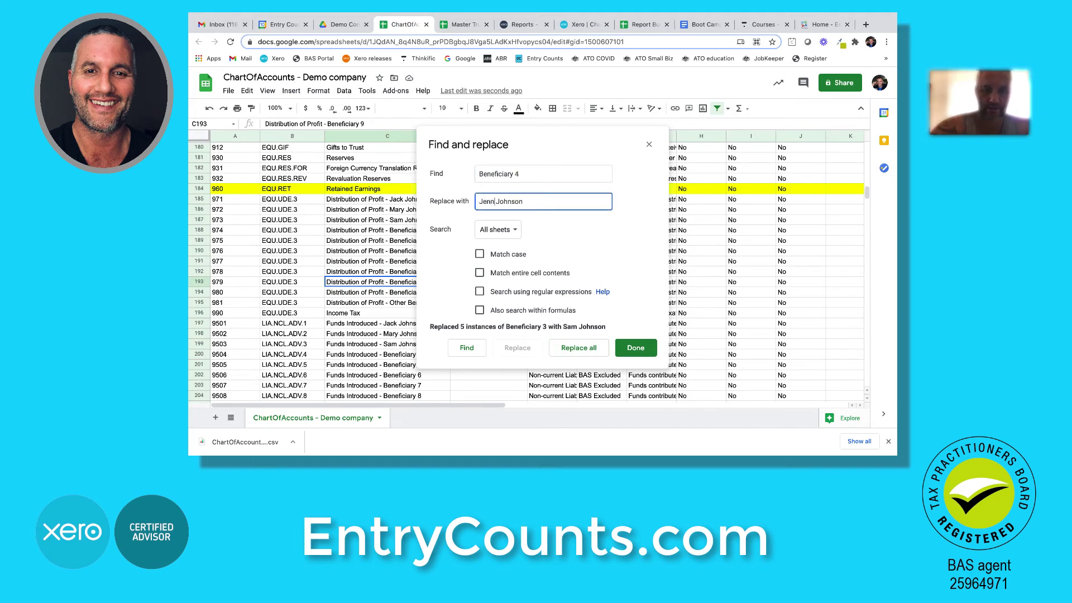
pyautogui.click(577, 349)
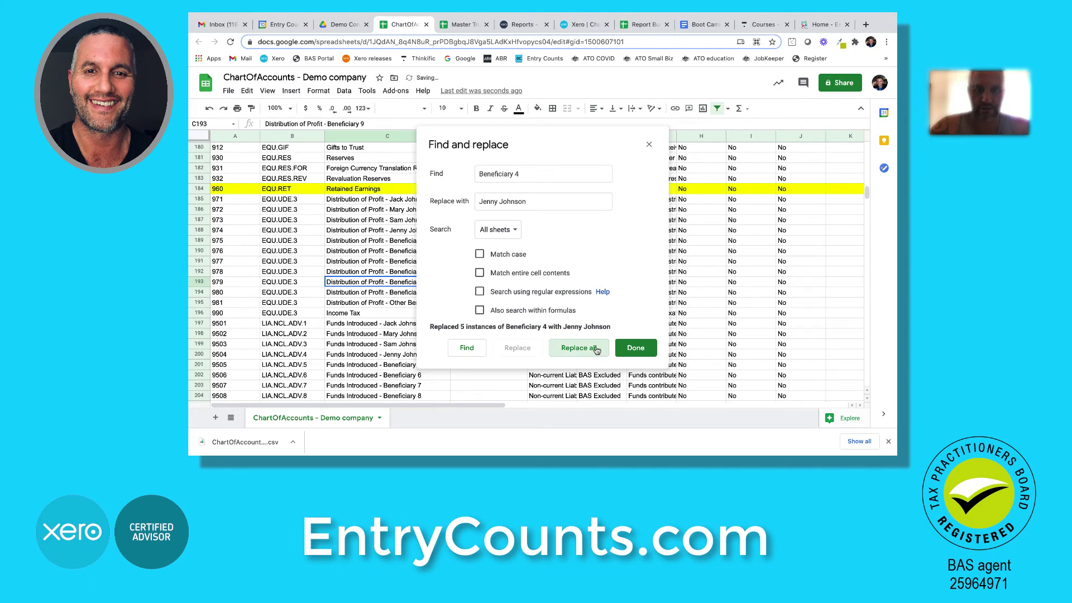
pyautogui.click(635, 348)
pyautogui.moveTo(370, 199); pyautogui.dragTo(474, 230)
# Check the renamed distribution of profit and funds introduced rows, then return to Xero
pyautogui.click(473, 254)
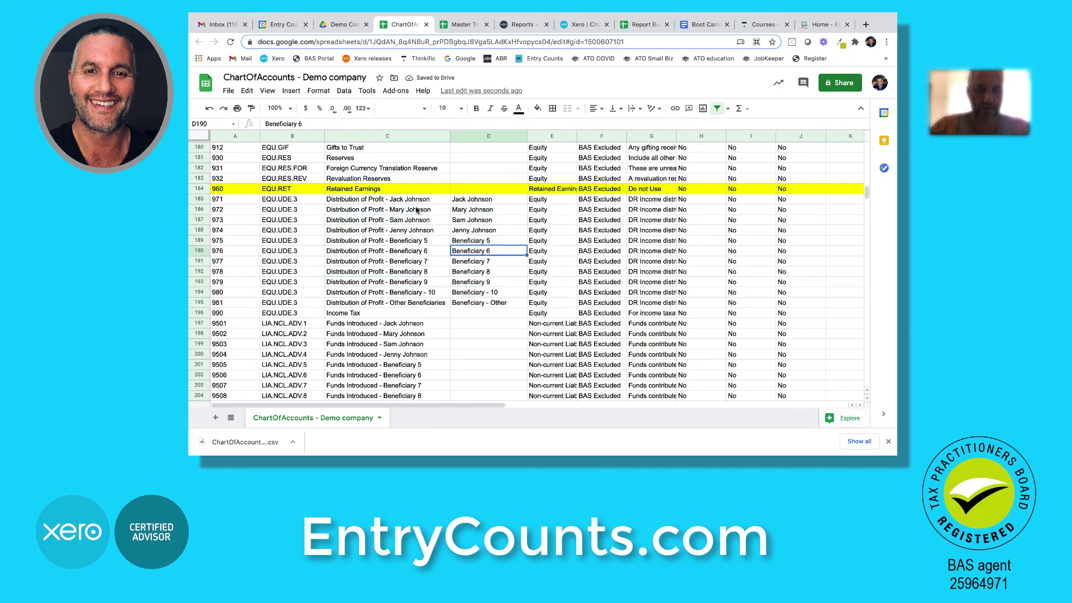
pyautogui.moveTo(386, 323); pyautogui.dragTo(475, 357)
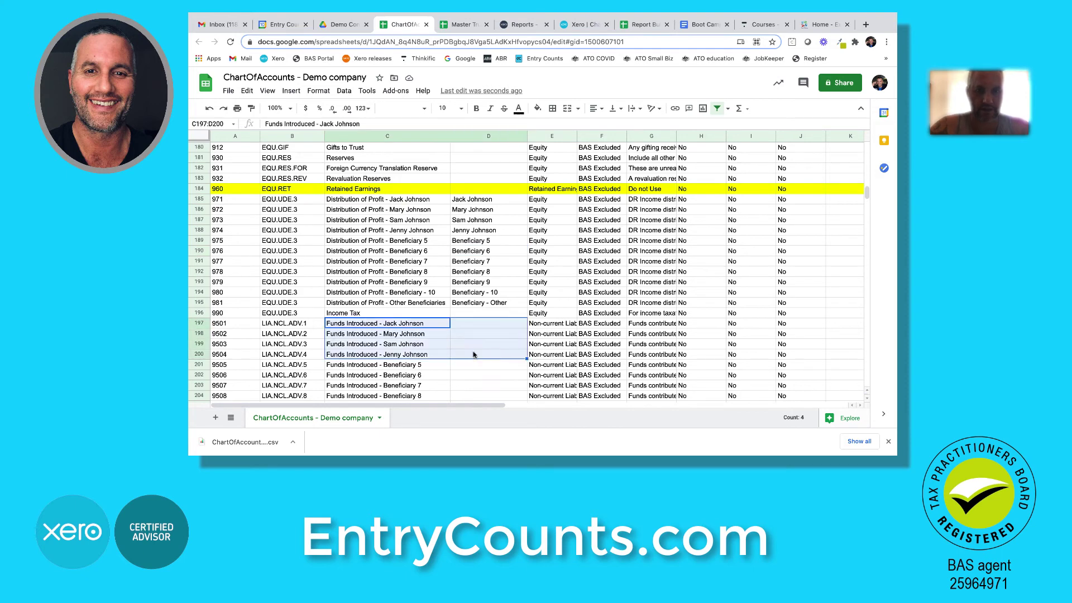
pyautogui.click(471, 348)
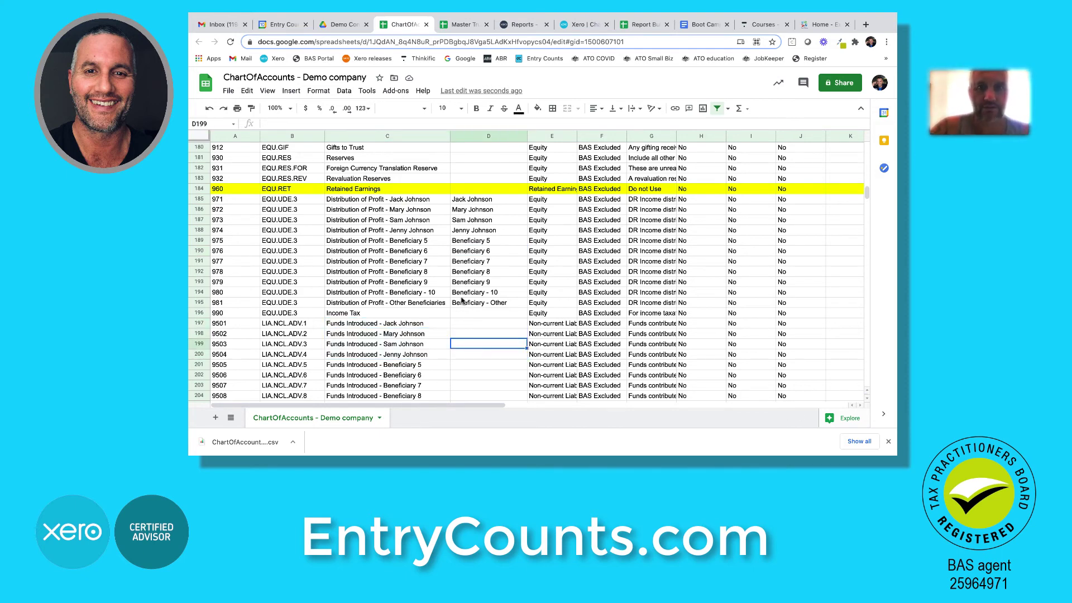
pyautogui.click(581, 25)
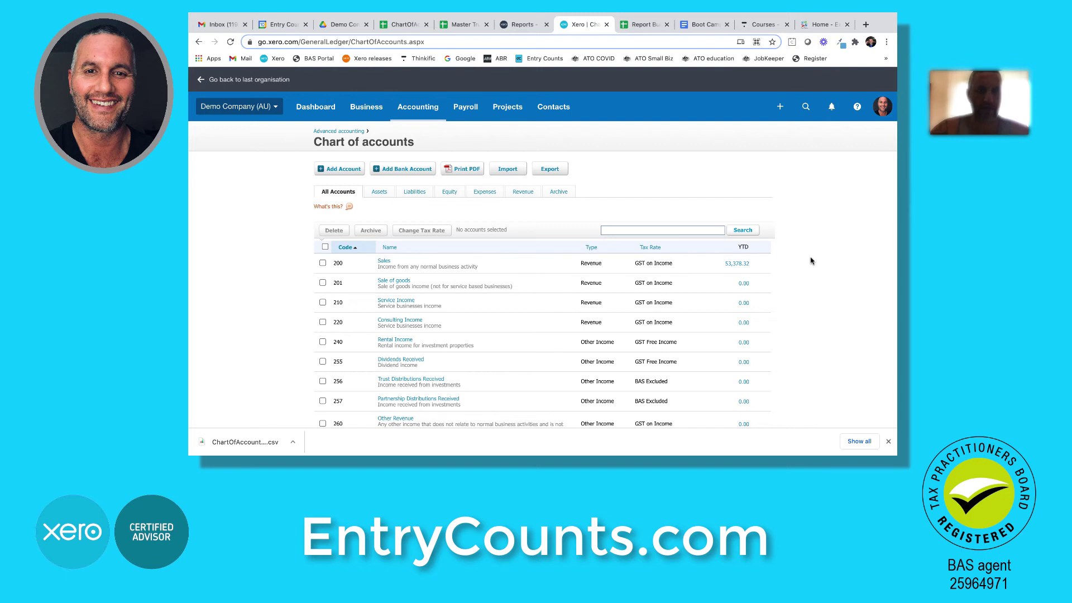
# Open Xero's Add Account form and cancel it without saving
pyautogui.click(346, 170)
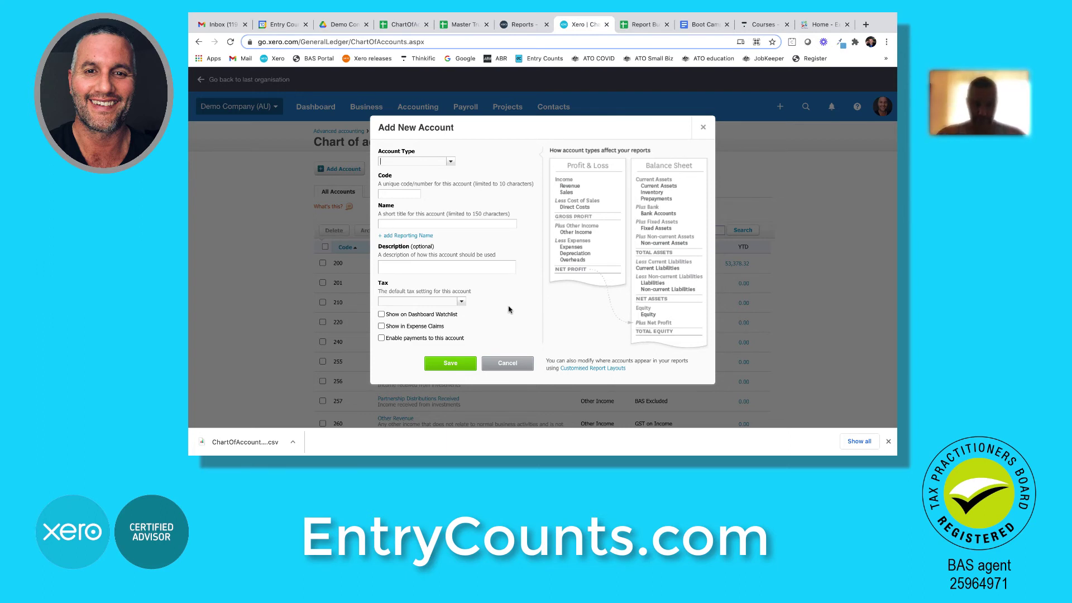
pyautogui.click(507, 363)
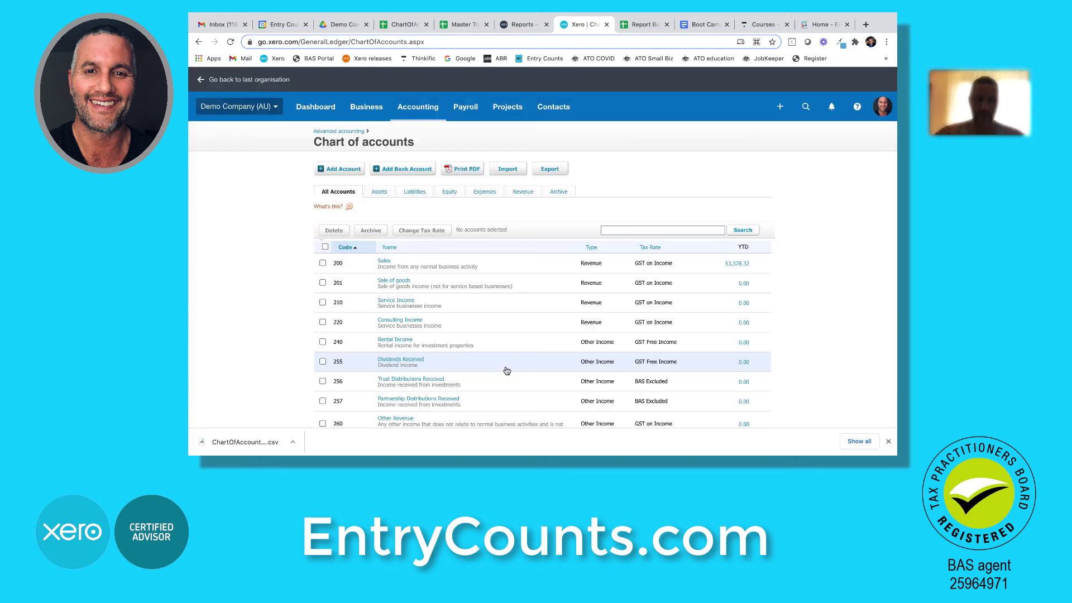
# Back in the spreadsheet, scroll to the top and apply a text colour to the Sales code and name
pyautogui.click(401, 25)
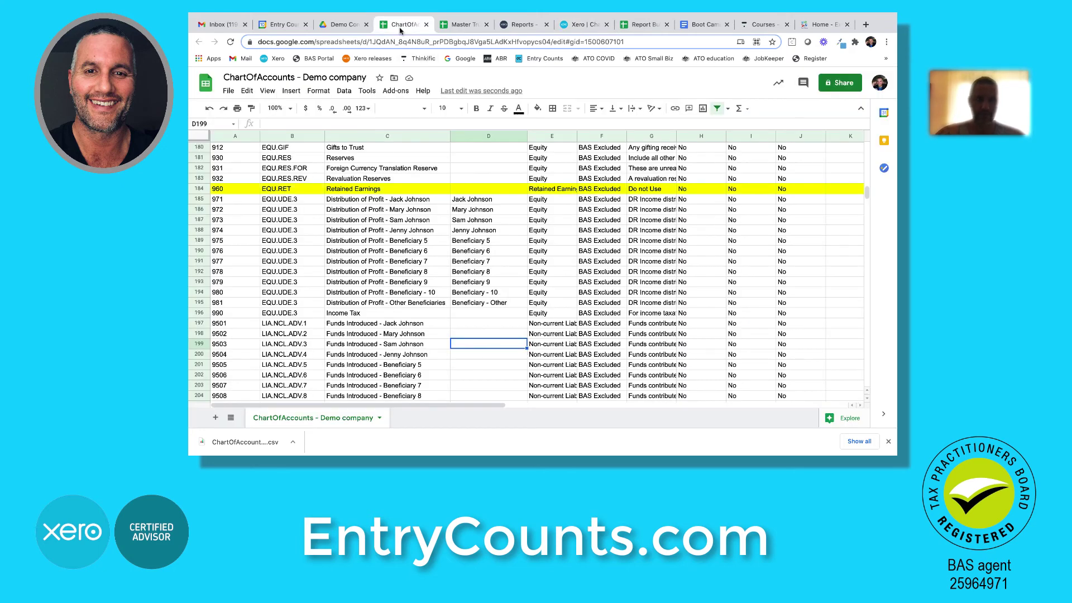
pyautogui.scroll(20, 341, 193)
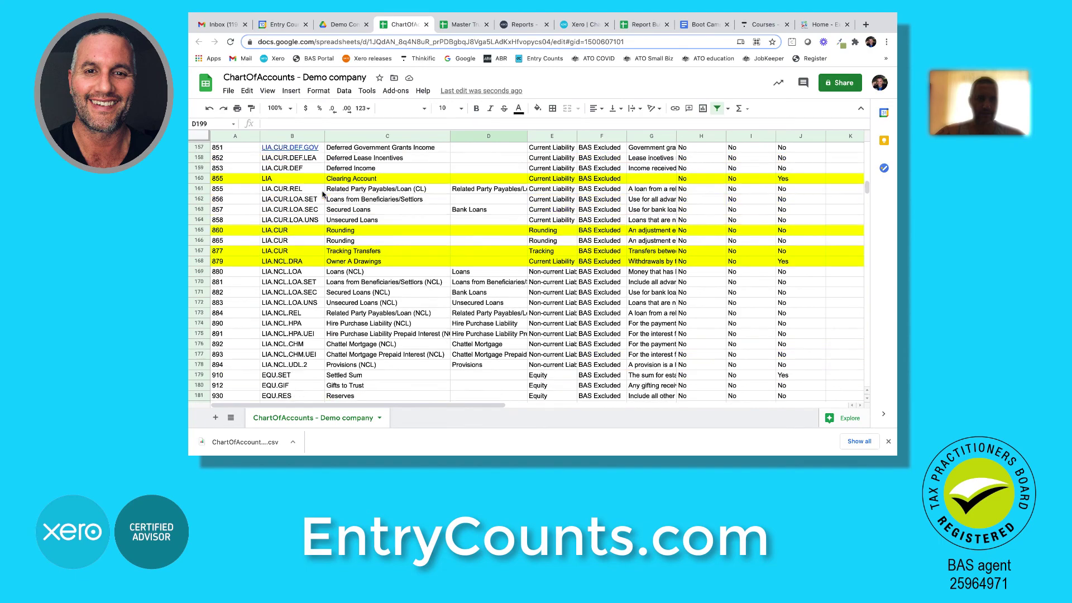
pyautogui.scroll(20, 322, 193)
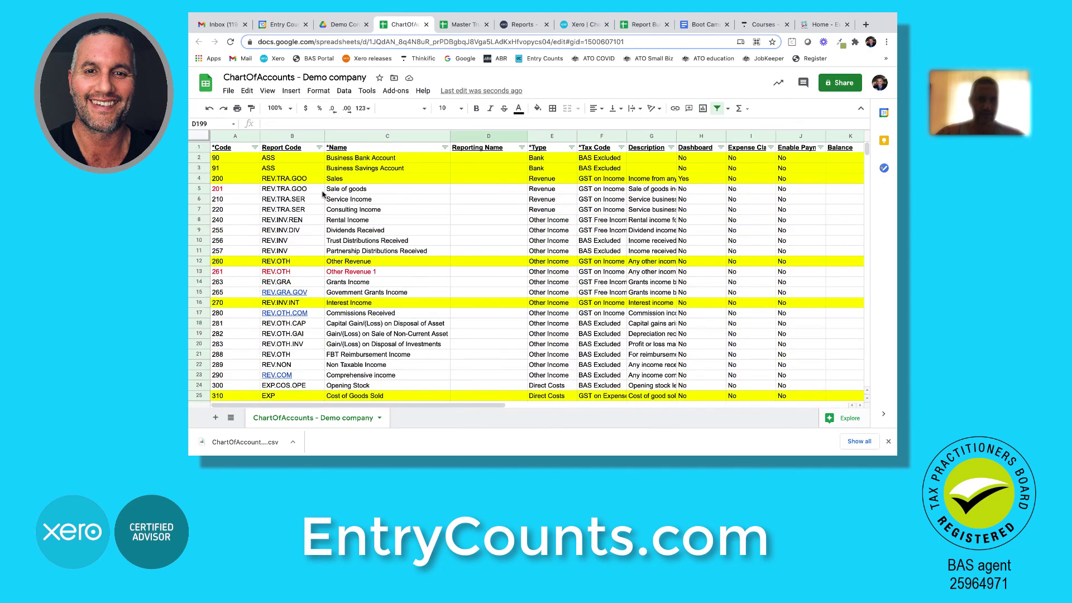
pyautogui.click(235, 169)
pyautogui.click(237, 179)
pyautogui.keyDown('super'); pyautogui.click(355, 179); pyautogui.keyUp('super')
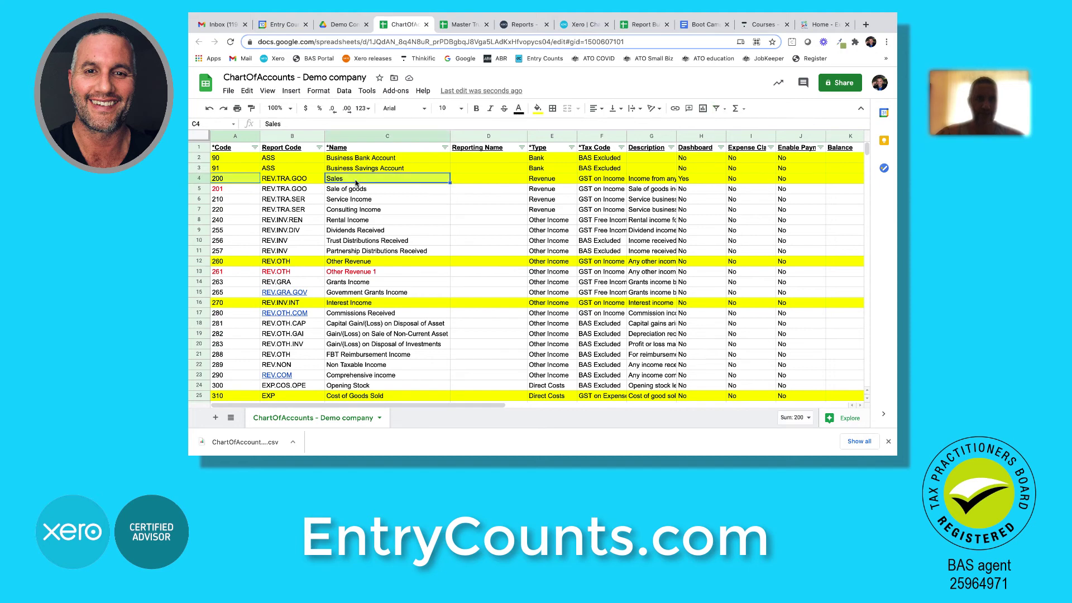
pyautogui.click(520, 110)
pyautogui.click(599, 158)
pyautogui.click(469, 221)
# Reselect the Sales row cells, ending on code 200 in A4
pyautogui.click(351, 178)
pyautogui.click(222, 178)
pyautogui.keyDown('super'); pyautogui.click(338, 179); pyautogui.keyUp('super')
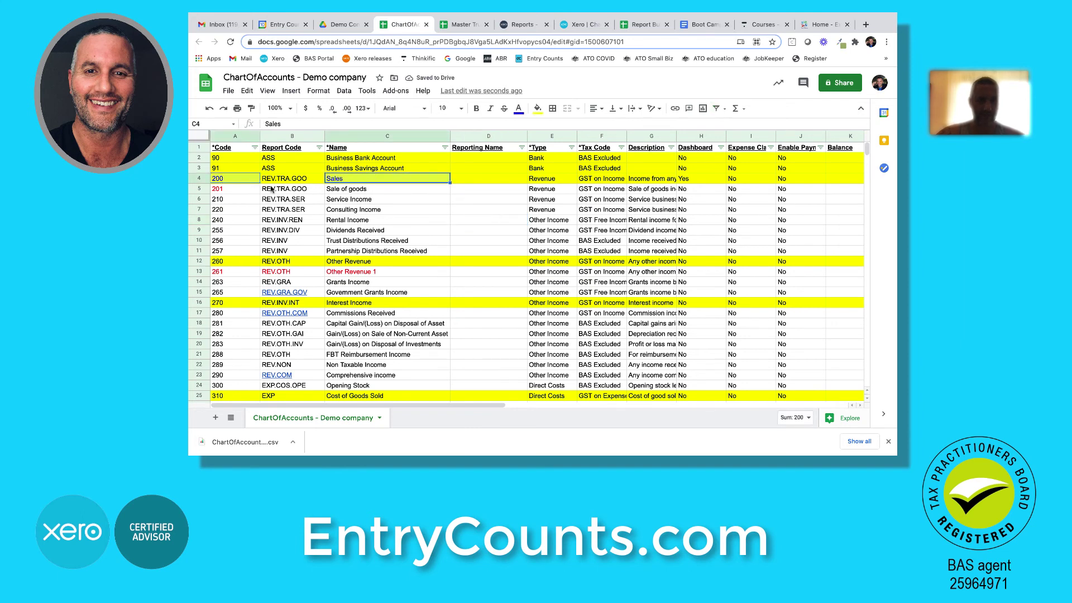
pyautogui.click(244, 180)
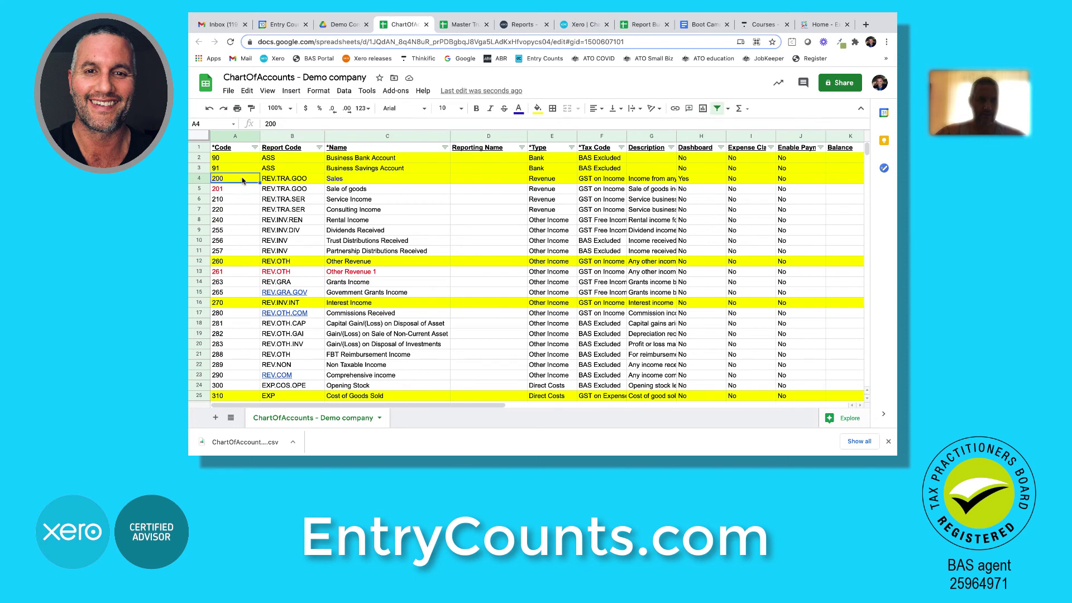
# Enter code 2001 in A4 and the name 'Sale of apples' in C4
pyautogui.click(369, 159)
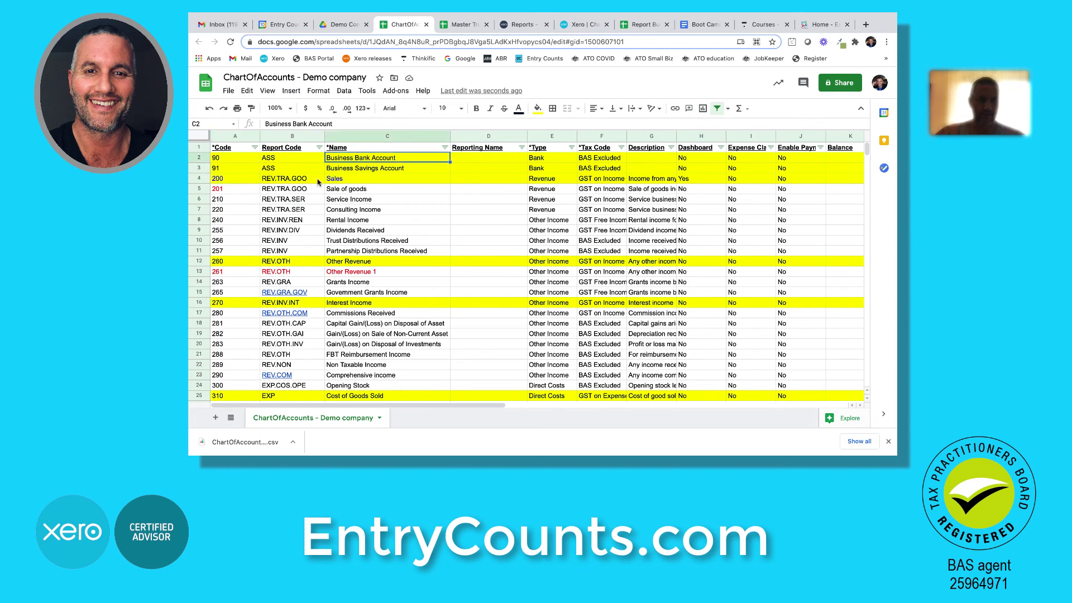
pyautogui.click(241, 181)
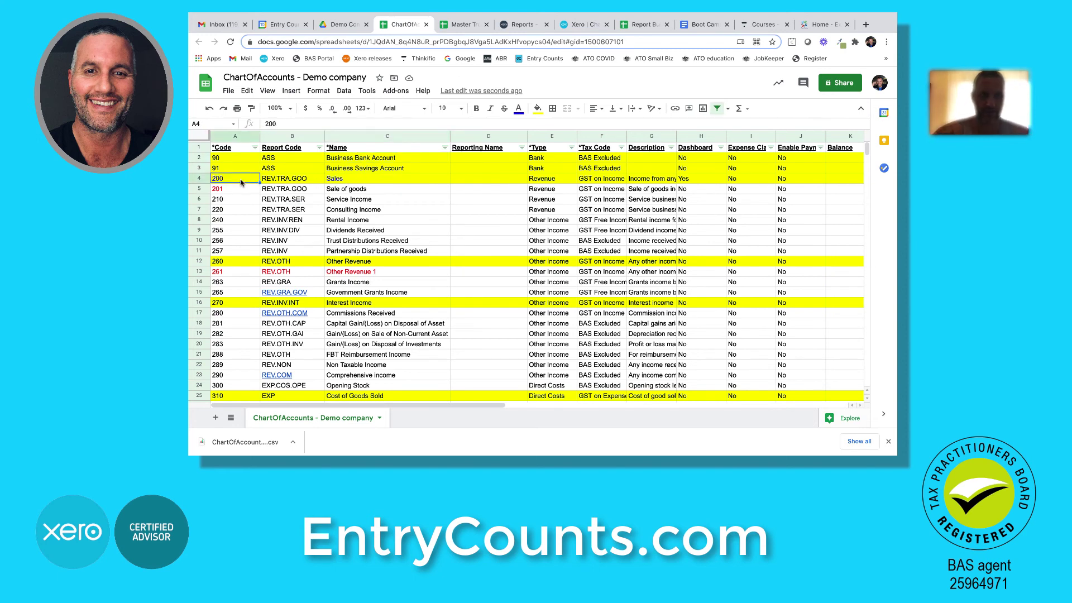
pyautogui.write('0')
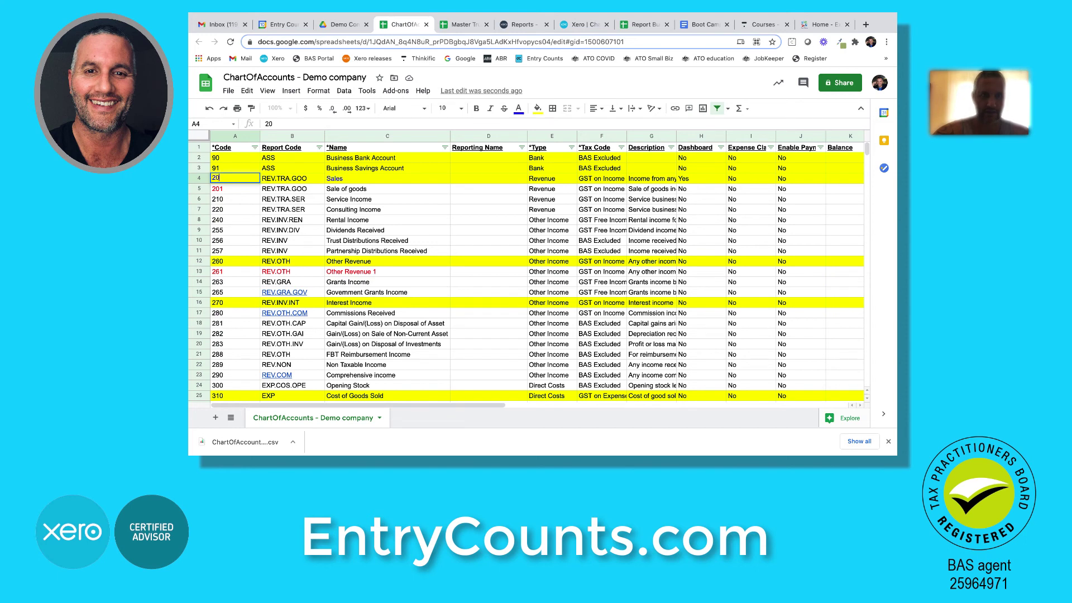
pyautogui.press('Tab')
pyautogui.press('Tab')
pyautogui.write('Sale of apples')
pyautogui.press('Return')
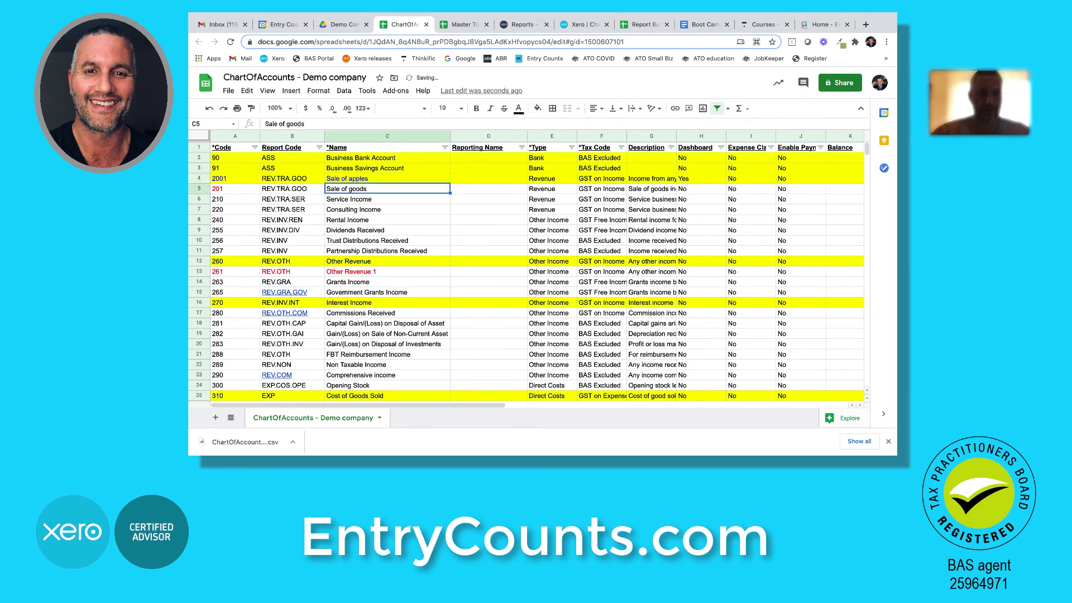